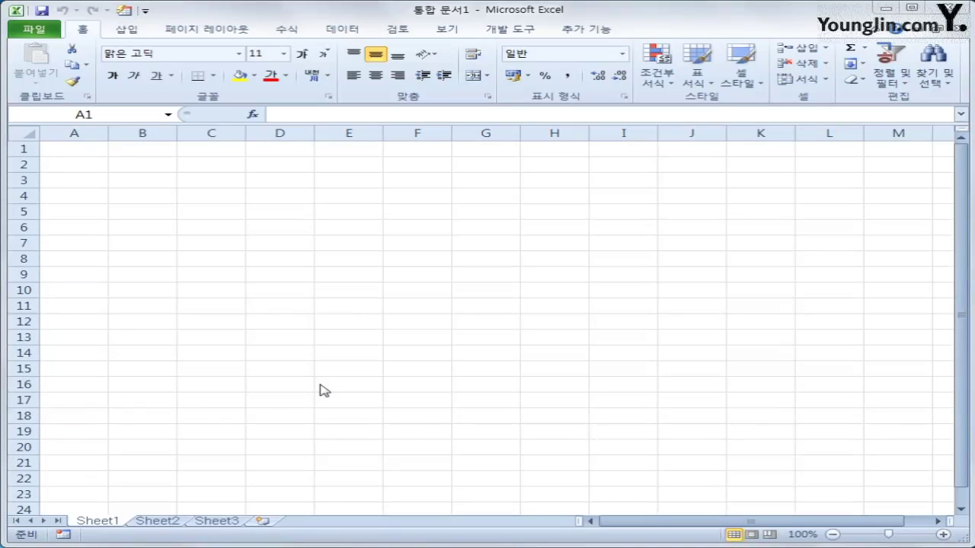
Open the workbook 기본작업-2 from the 이론 folder inside 2017컴활2급(2010버전) on the C: drive
left_click(201, 18)
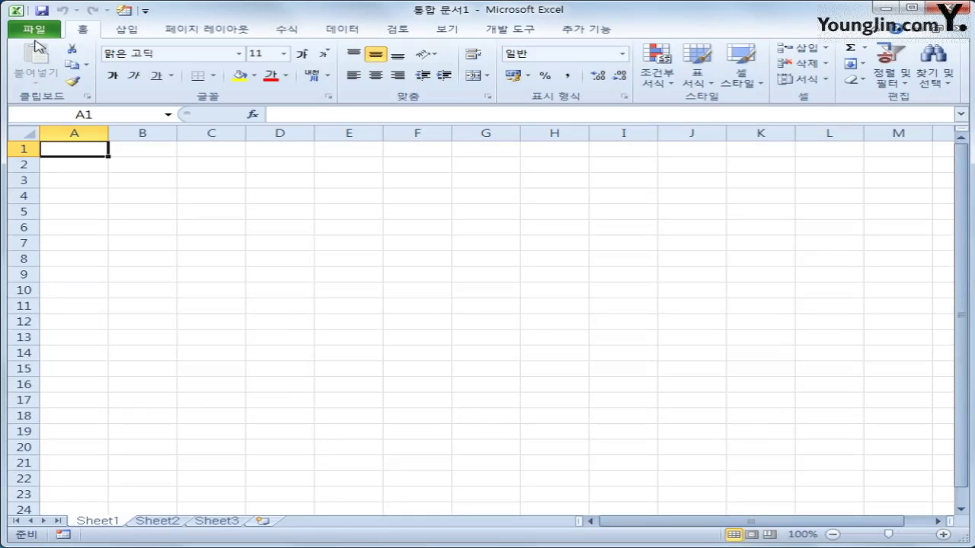
left_click(32, 34)
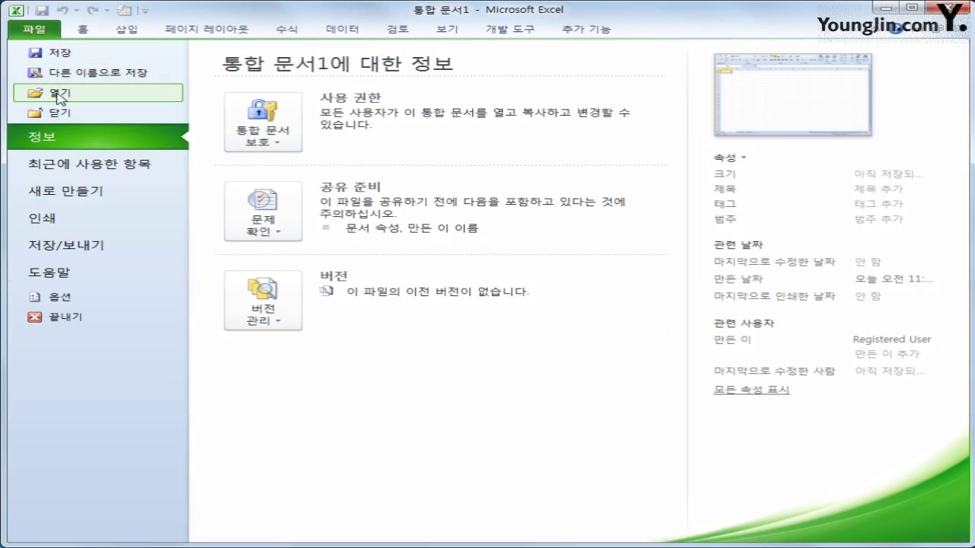
key("Escape")
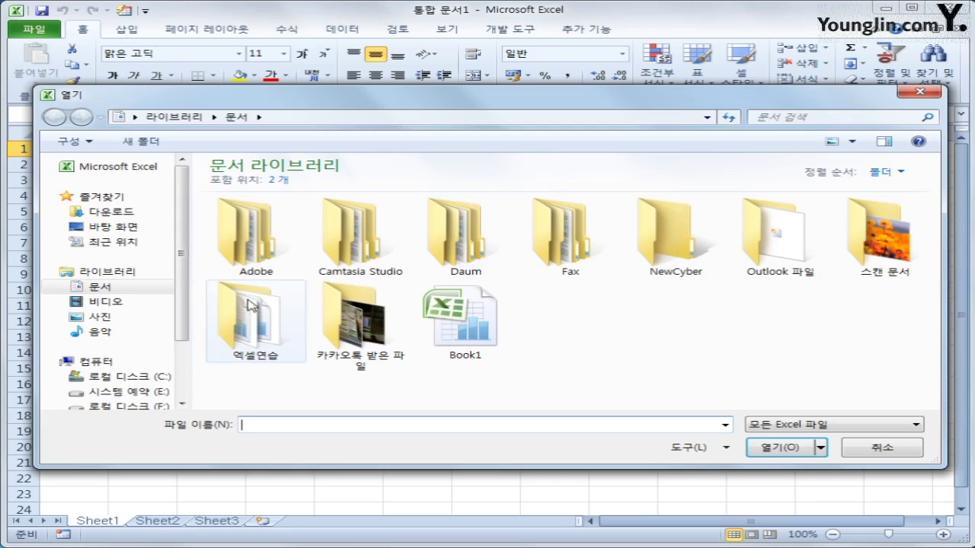
left_click(151, 381)
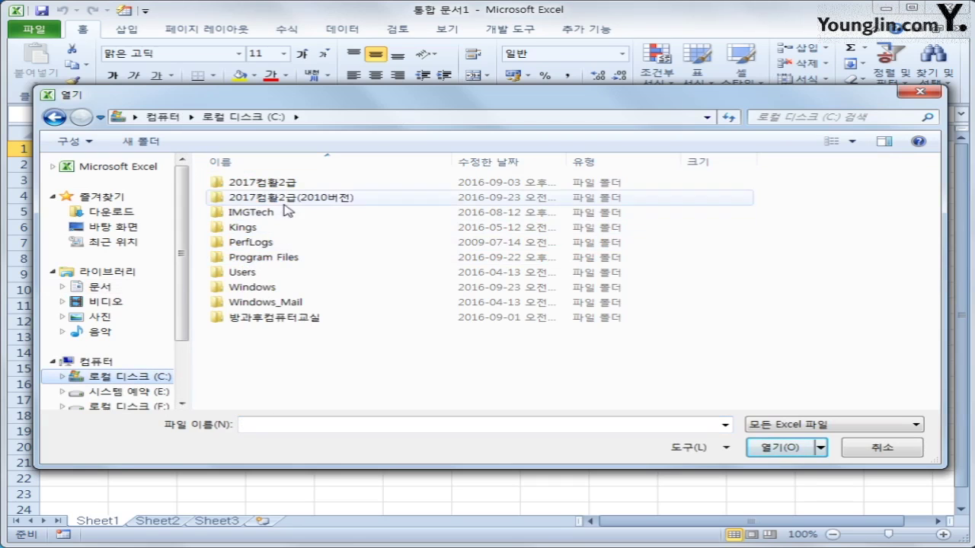
double_click(274, 201)
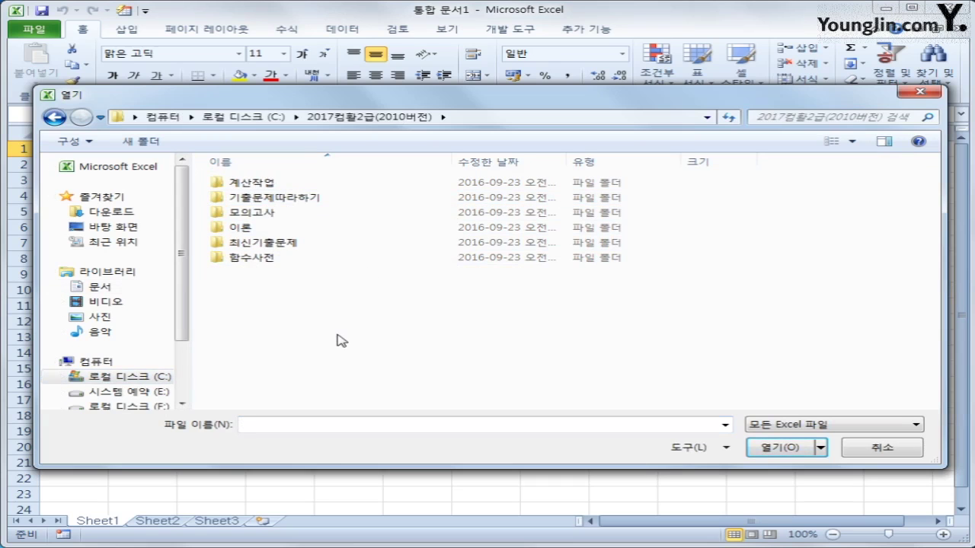
double_click(259, 227)
left_click(259, 214)
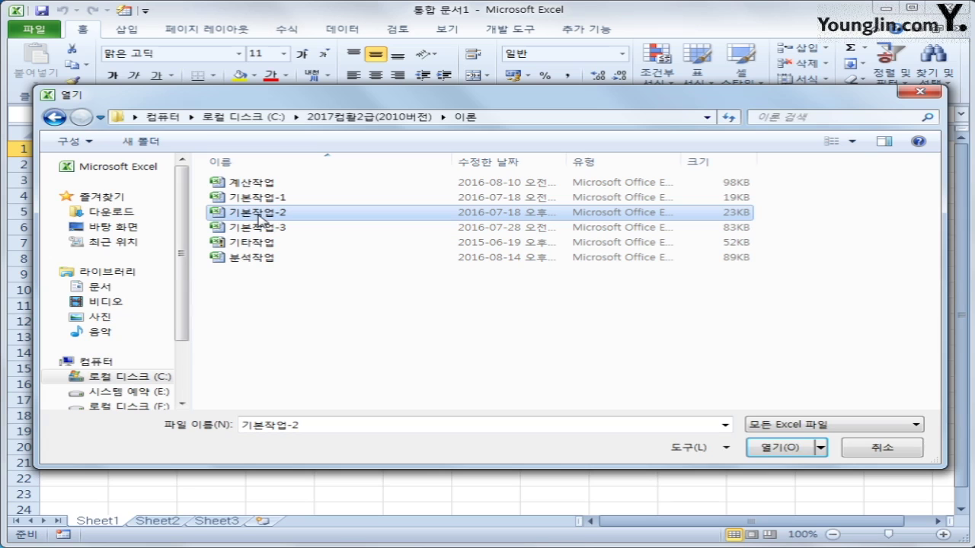
left_click(776, 446)
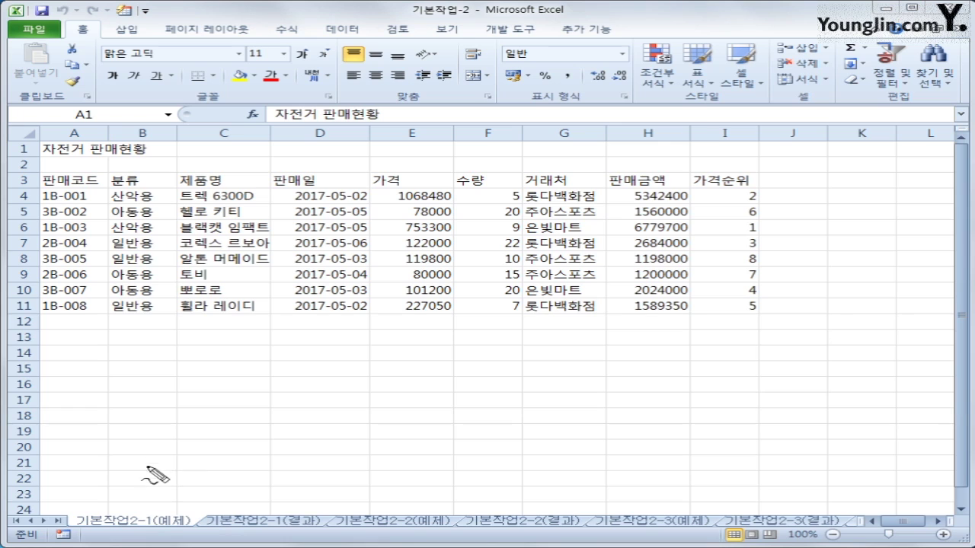
mouse_move(175, 521)
left_mouse_down()
mouse_move(103, 512)
mouse_move(288, 504)
left_mouse_up()
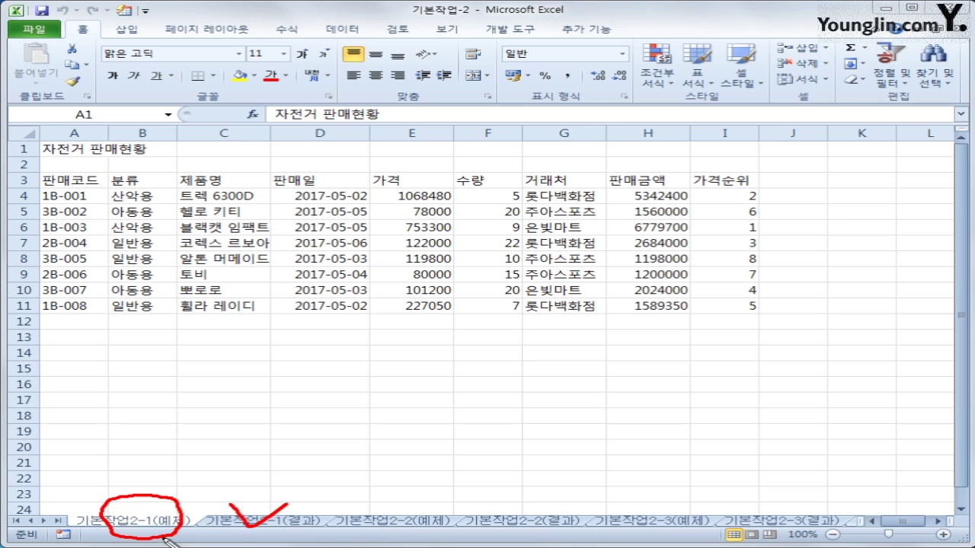
mouse_move(421, 542)
left_mouse_down()
mouse_move(381, 533)
mouse_move(430, 526)
mouse_move(411, 539)
left_mouse_up()
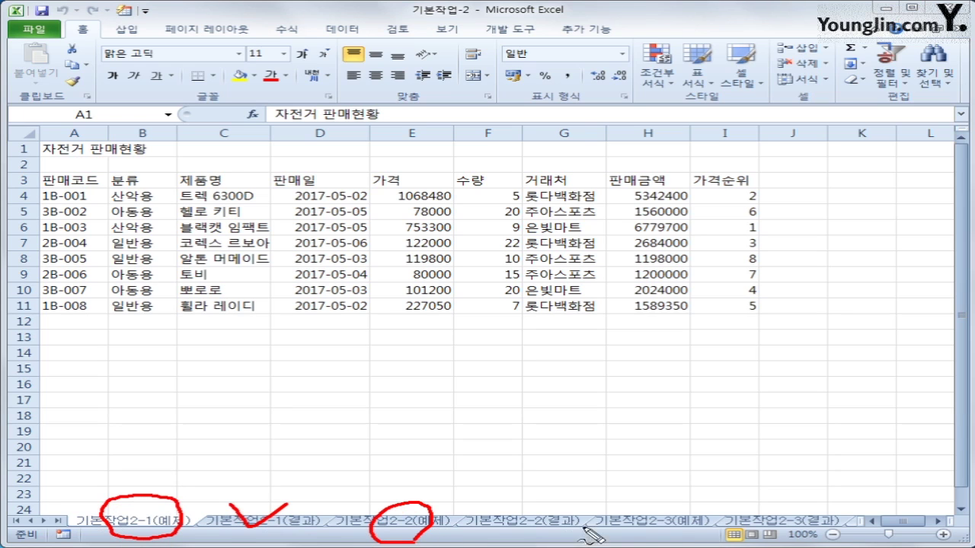
mouse_move(659, 531)
left_mouse_down()
mouse_move(719, 505)
mouse_move(683, 538)
left_mouse_up()
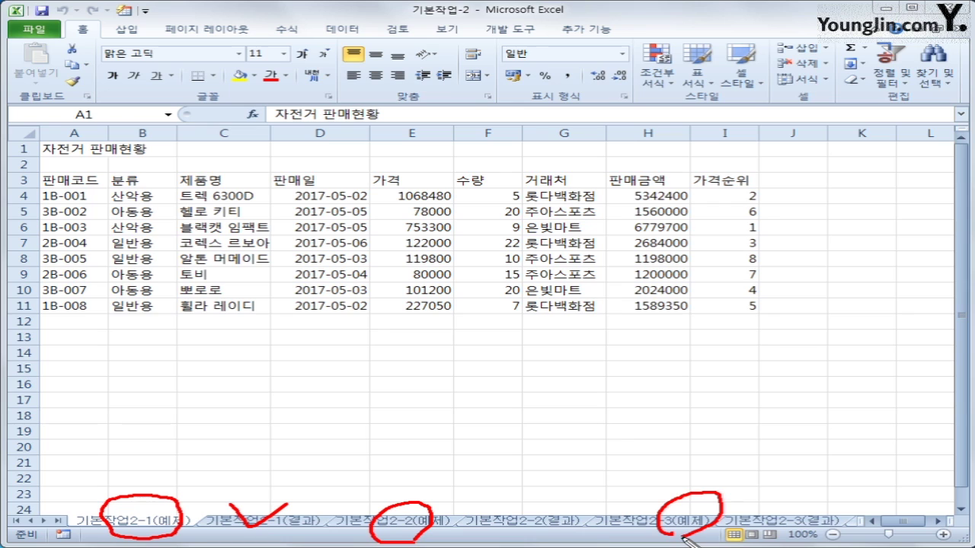
mouse_move(506, 504)
left_mouse_down()
mouse_move(525, 523)
mouse_move(573, 502)
left_mouse_up()
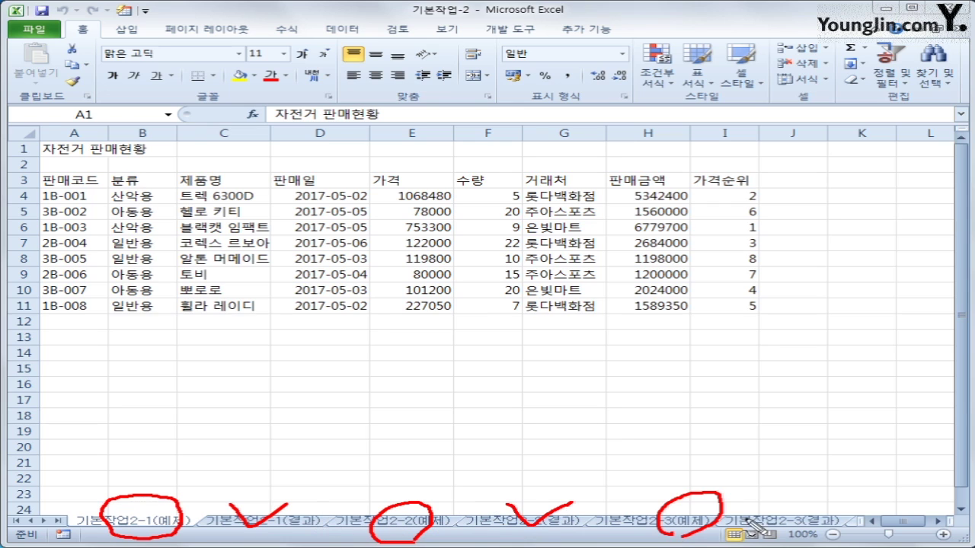
mouse_move(765, 514)
left_mouse_down()
mouse_move(775, 533)
mouse_move(795, 507)
left_mouse_up()
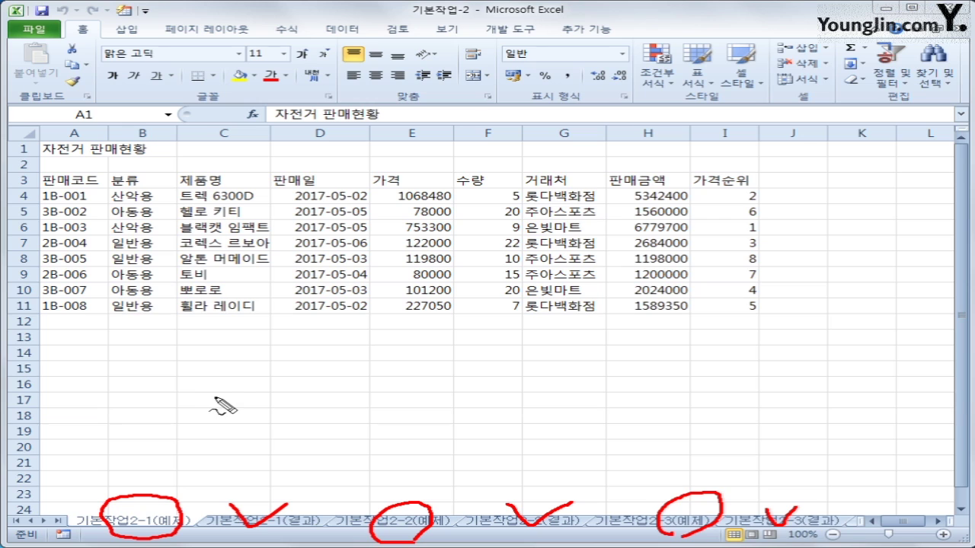
left_click_drag(216, 397, 262, 422)
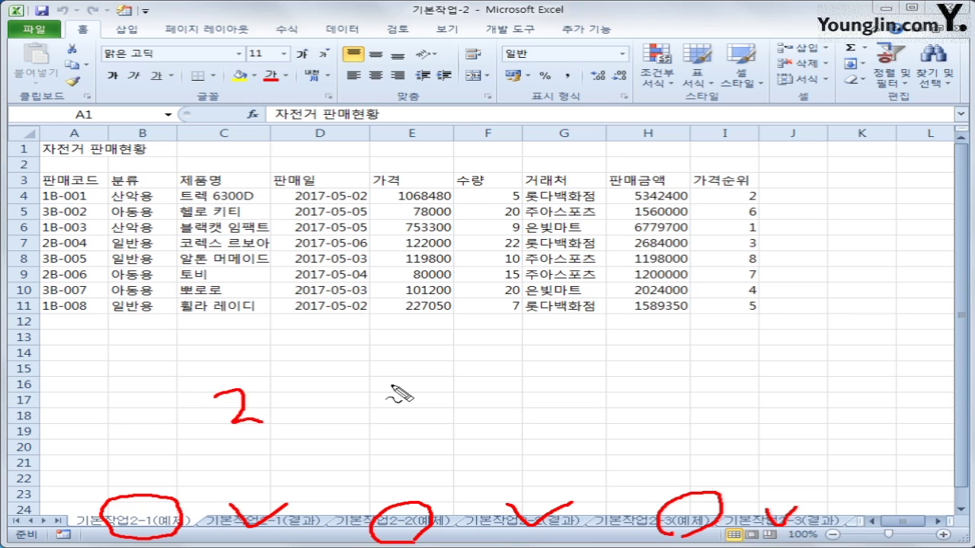
left_click_drag(333, 216, 336, 283)
left_click_drag(369, 258, 364, 308)
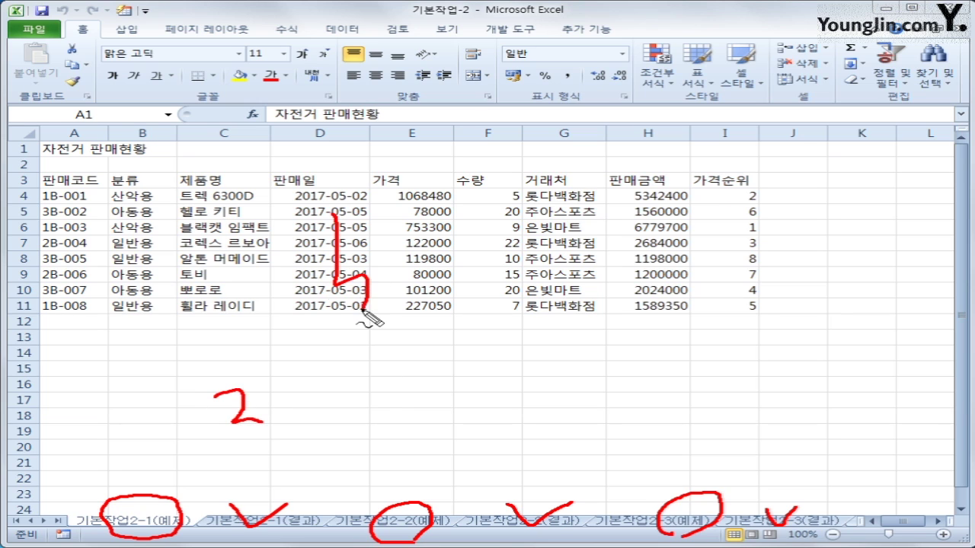
left_click_drag(336, 272, 372, 259)
left_click_drag(451, 266, 416, 310)
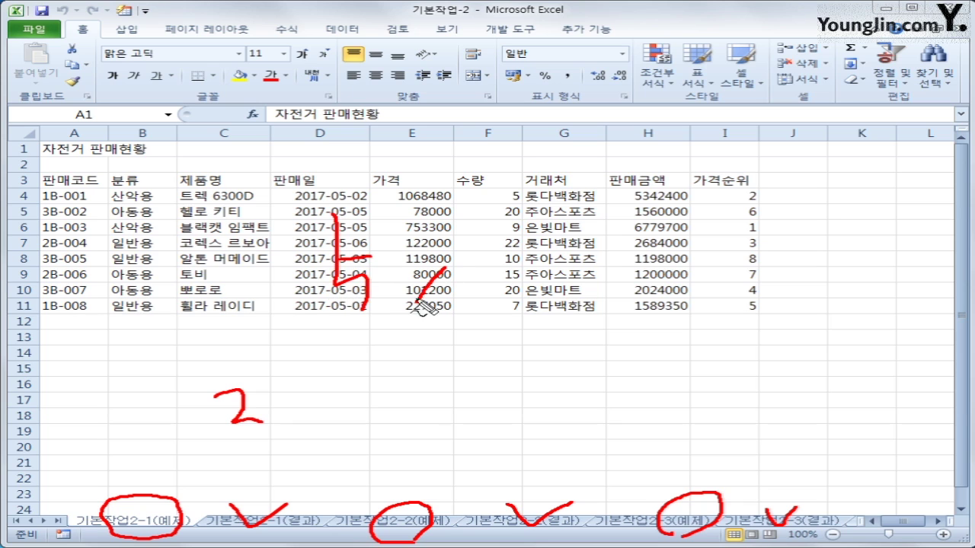
mouse_move(412, 268)
left_mouse_down()
mouse_move(458, 304)
mouse_move(545, 311)
mouse_move(615, 295)
mouse_move(670, 318)
left_mouse_up()
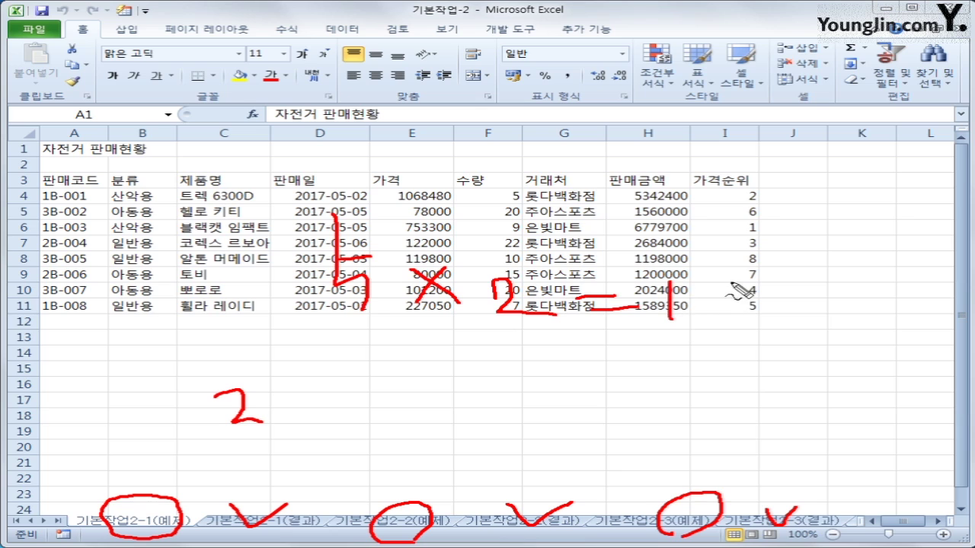
mouse_move(740, 283)
left_mouse_down()
mouse_move(723, 304)
mouse_move(739, 288)
left_mouse_up()
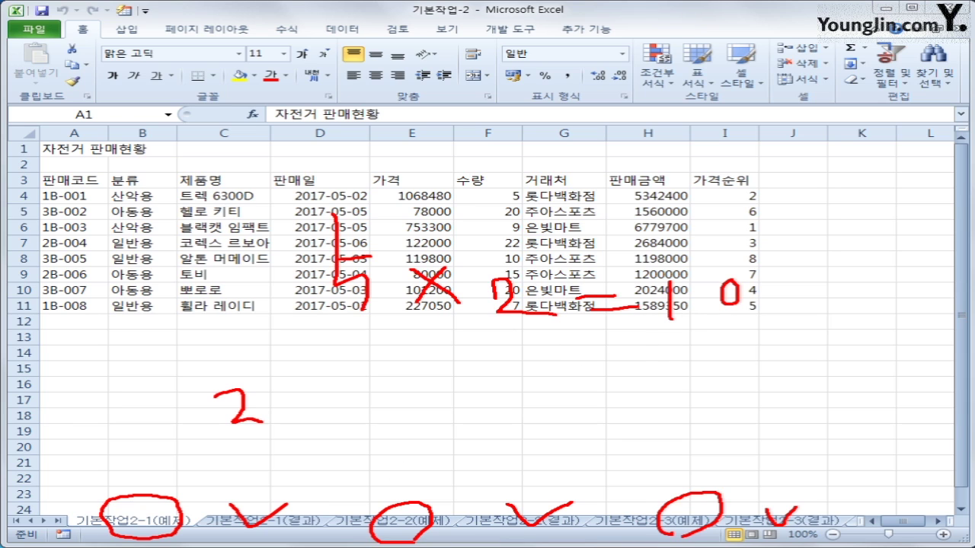
key("Escape")
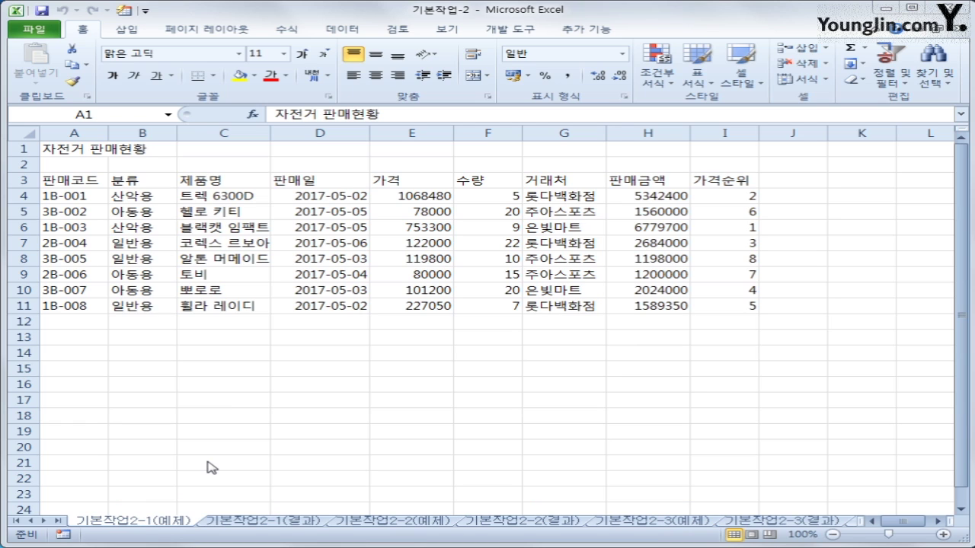
Select the title row range A1:I1 on the 기본작업2-1(예제) sheet
left_click(77, 148)
key("ctrl+c")
left_click_drag(77, 149, 721, 143)
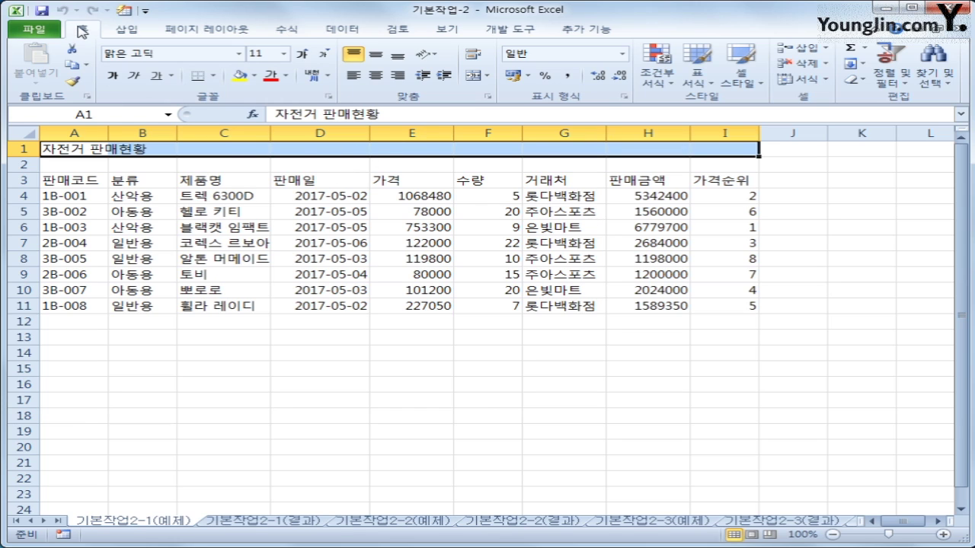
Try merging and centring the title across A1:I1 with middle vertical alignment, and undo both changes
left_click(474, 75)
left_click(377, 55)
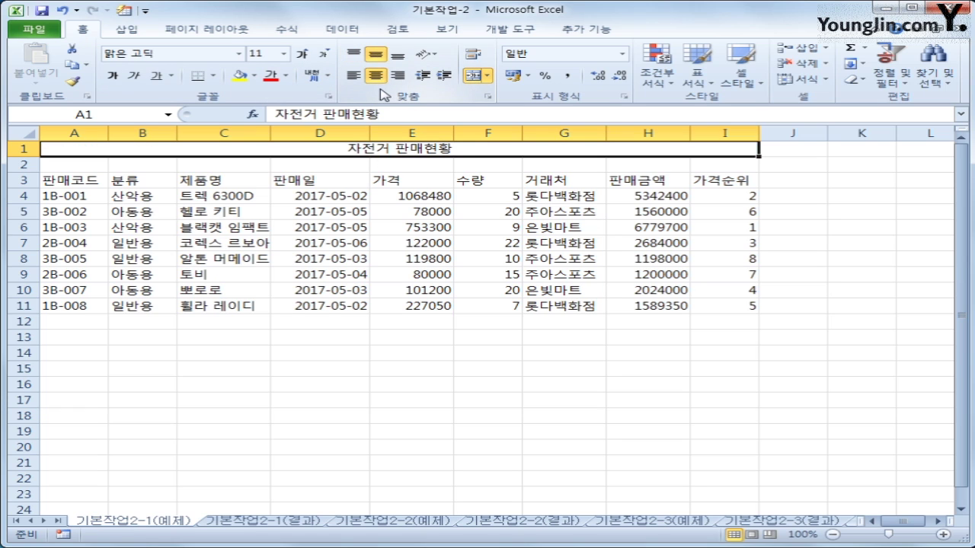
left_click(62, 10)
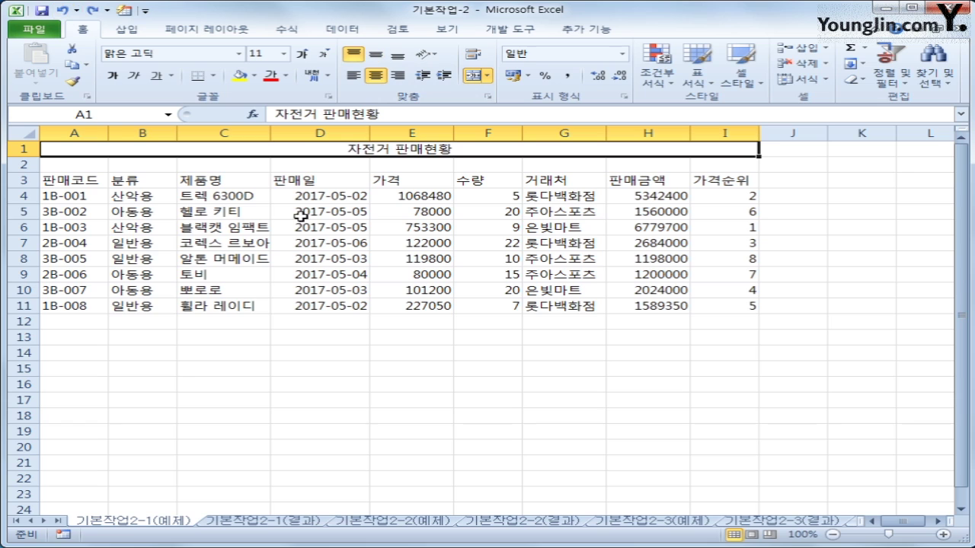
left_click(63, 10)
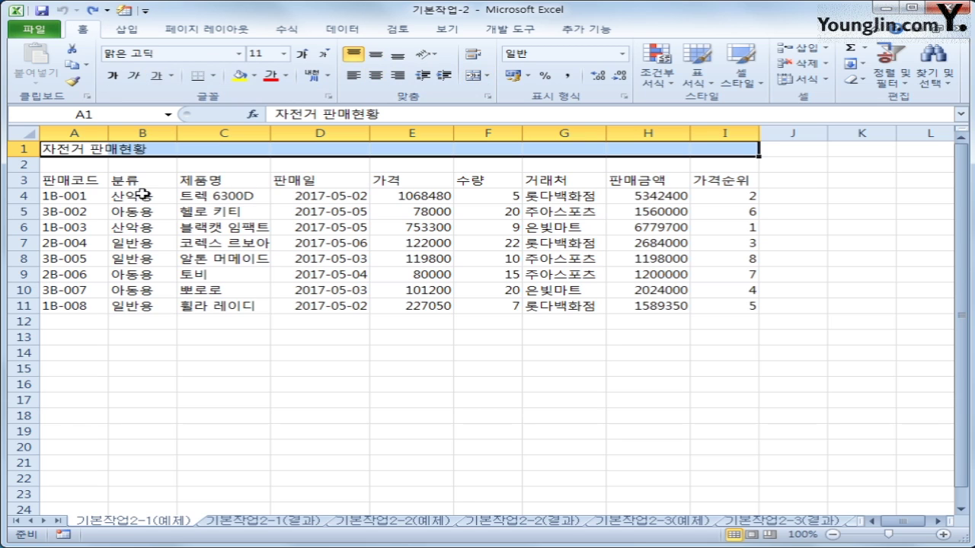
right_click(211, 151)
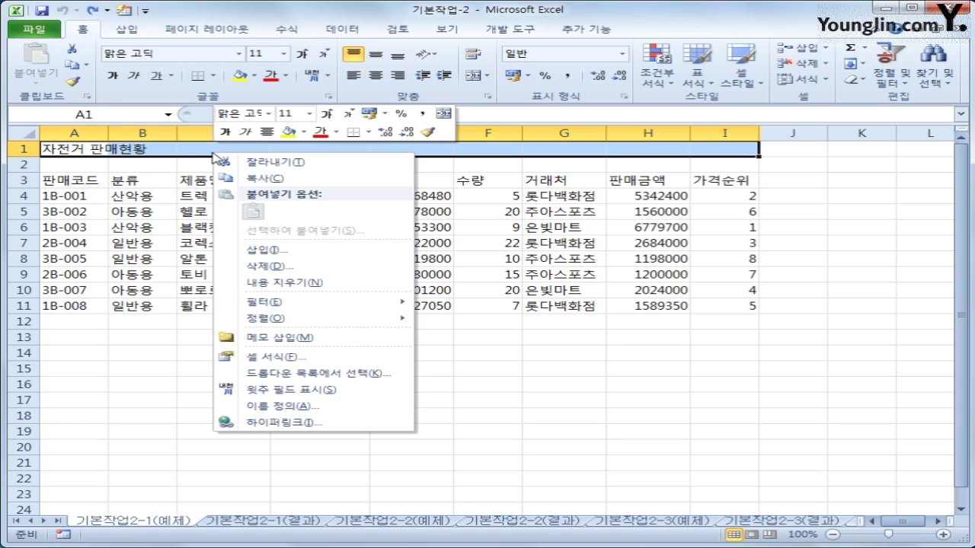
left_click(341, 358)
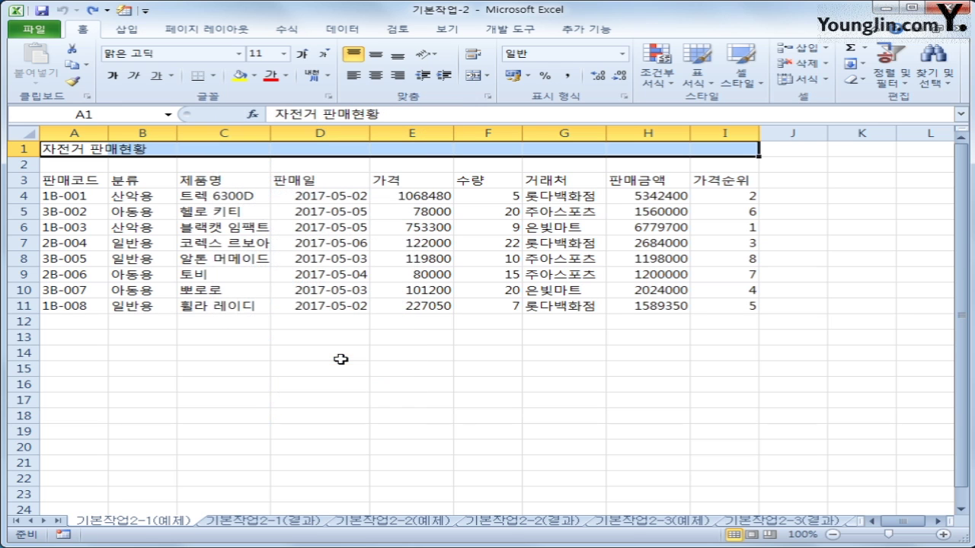
left_click_drag(361, 210, 403, 191)
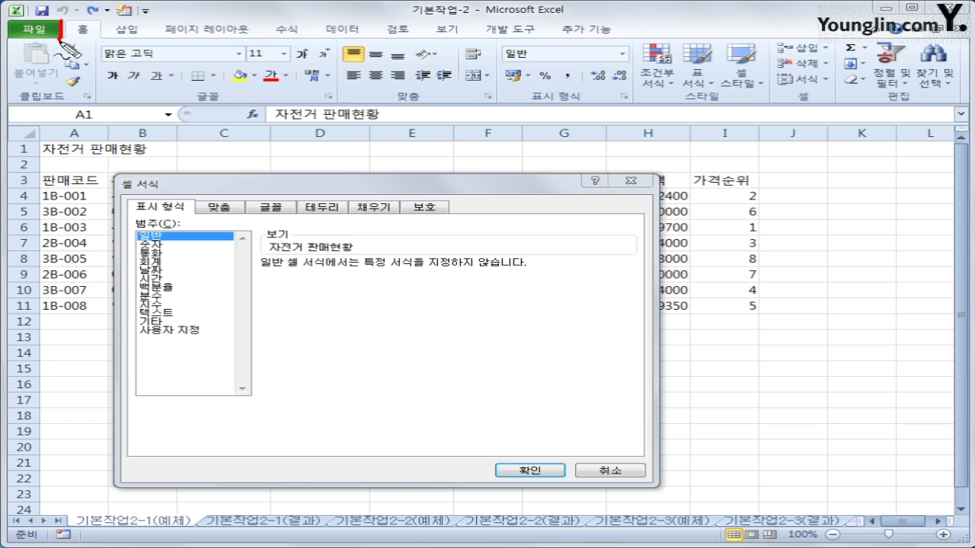
mouse_move(274, 101)
left_mouse_down()
mouse_move(200, 115)
mouse_move(290, 73)
mouse_move(280, 103)
left_mouse_up()
left_click_drag(478, 108, 491, 99)
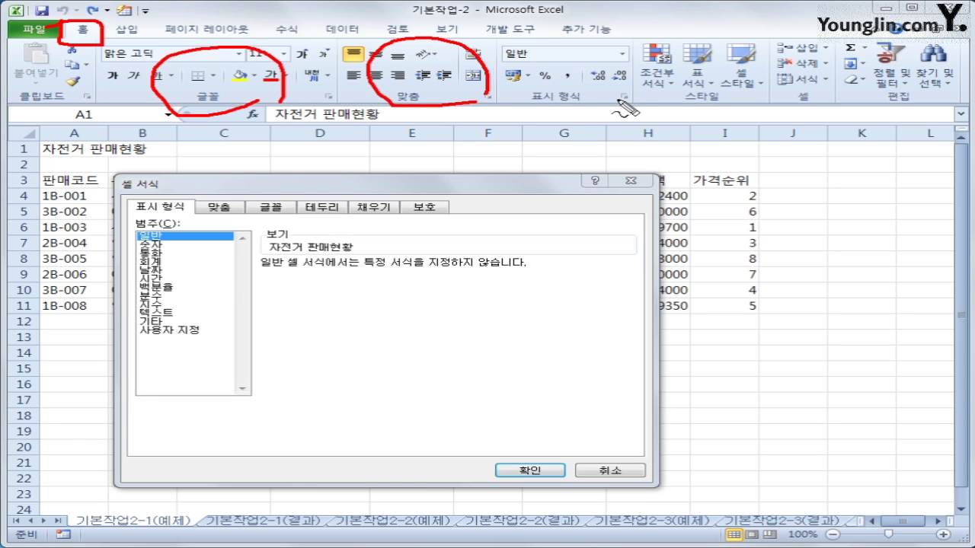
mouse_move(626, 105)
left_mouse_down()
mouse_move(563, 45)
mouse_move(615, 110)
left_mouse_up()
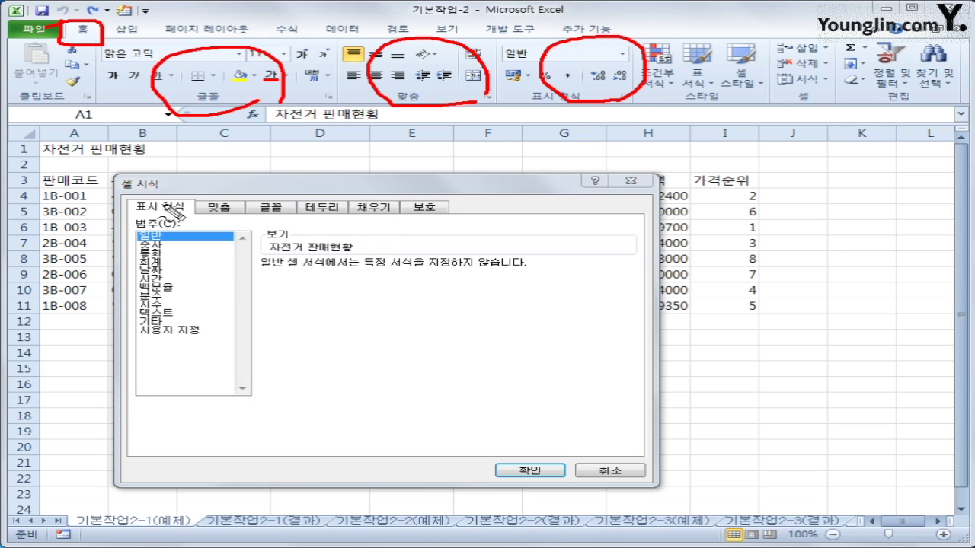
mouse_move(109, 178)
left_mouse_down()
mouse_move(110, 357)
mouse_move(177, 487)
mouse_move(585, 490)
mouse_move(659, 423)
mouse_move(662, 182)
mouse_move(111, 179)
left_mouse_up()
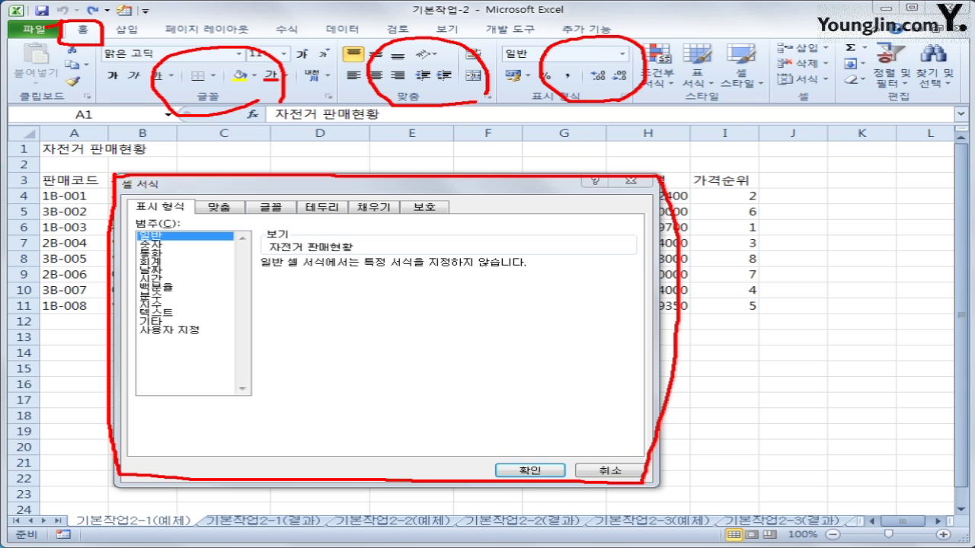
key("Escape")
left_click(615, 470)
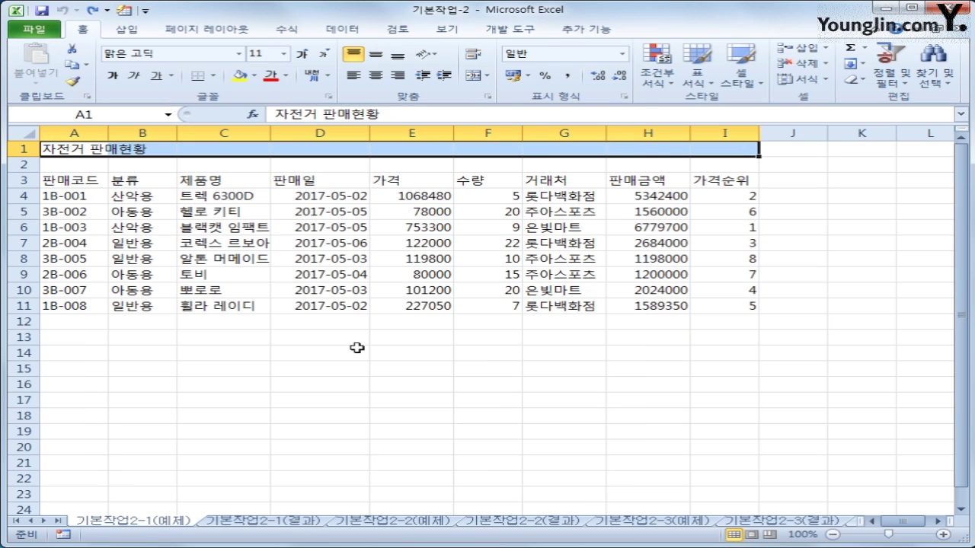
Open the cell format settings for A1:I1 and enable cell merging (셀 병합) in the alignment options
right_click(150, 147)
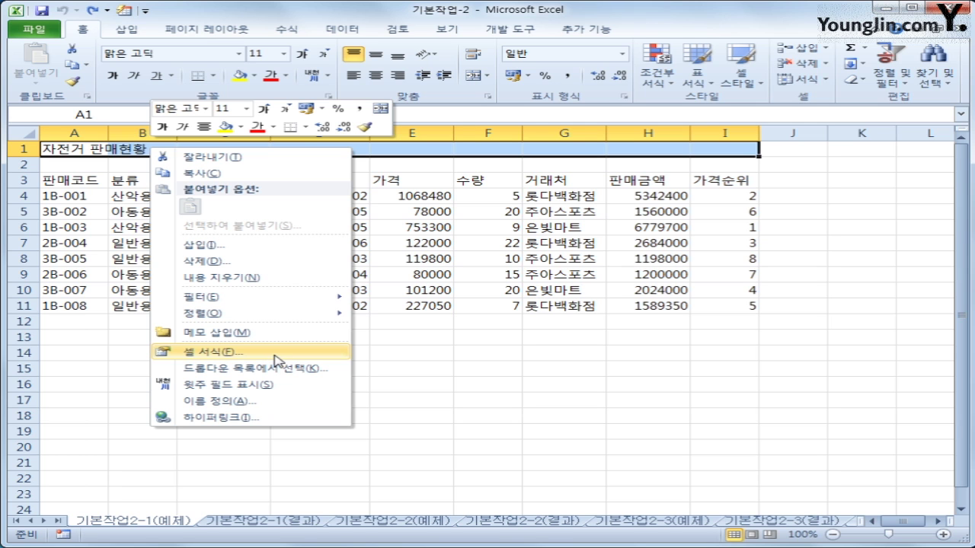
left_click(275, 352)
left_click_drag(301, 201, 487, 184)
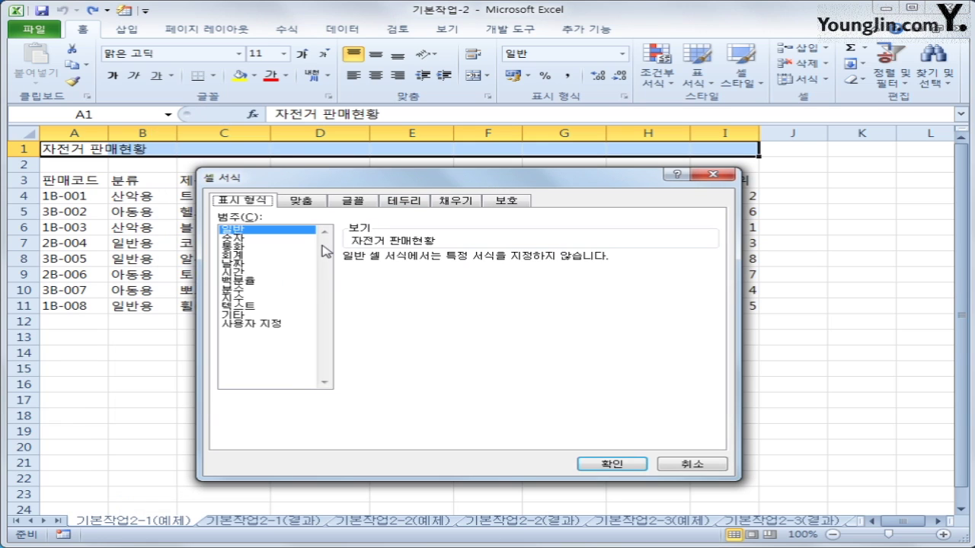
left_click(317, 206)
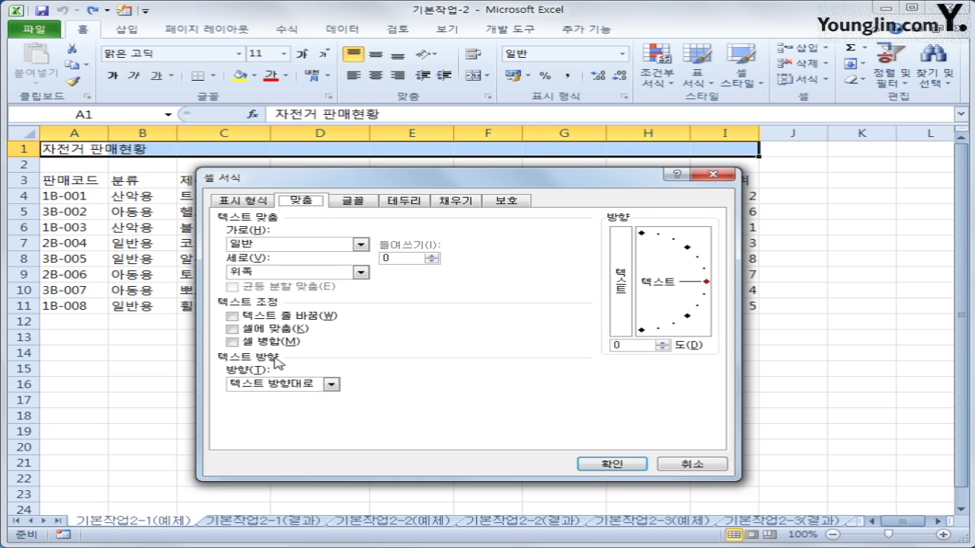
left_click(284, 346)
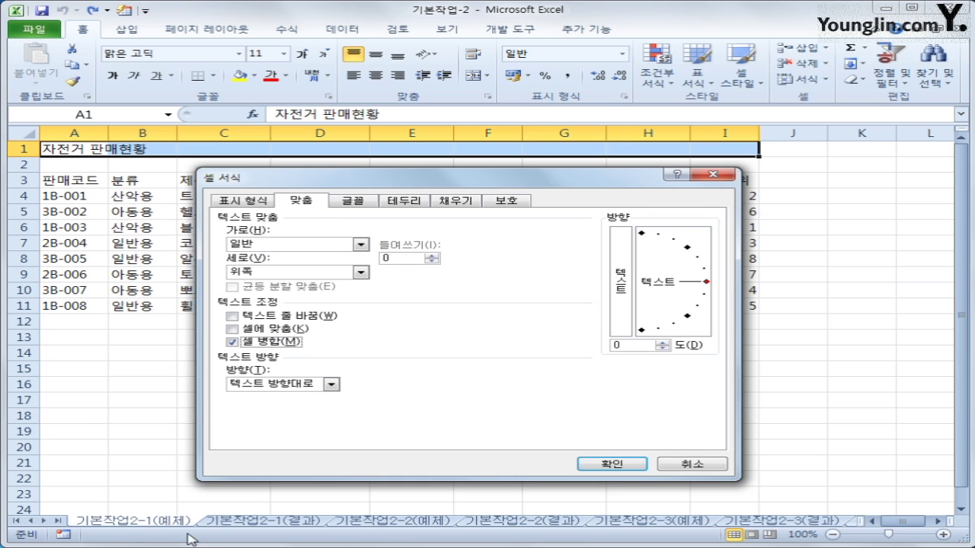
mouse_move(306, 355)
left_mouse_down()
mouse_move(217, 352)
mouse_move(304, 346)
mouse_move(304, 364)
left_mouse_up()
mouse_move(284, 246)
left_mouse_down()
mouse_move(227, 248)
mouse_move(278, 228)
left_mouse_up()
mouse_move(284, 273)
left_mouse_down()
mouse_move(239, 260)
mouse_move(281, 275)
left_mouse_up()
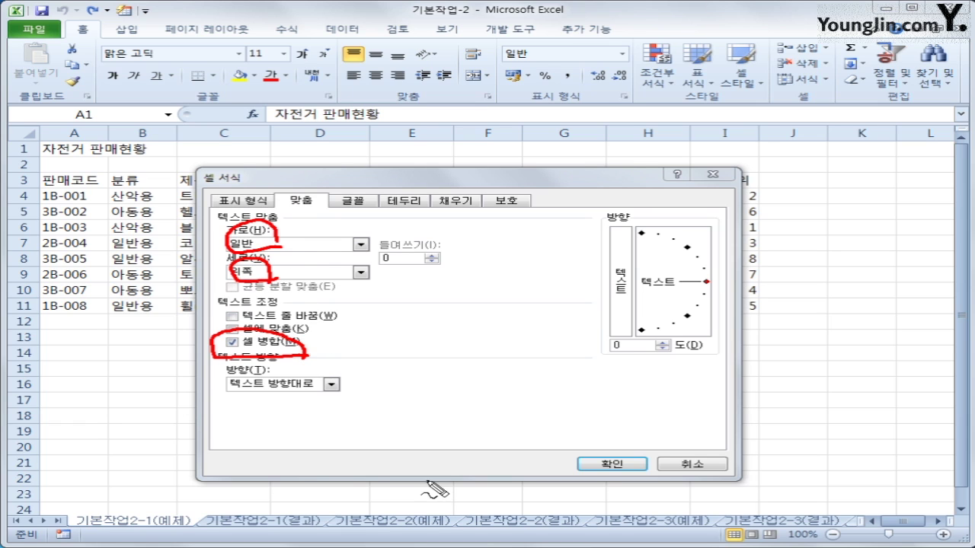
key("Escape")
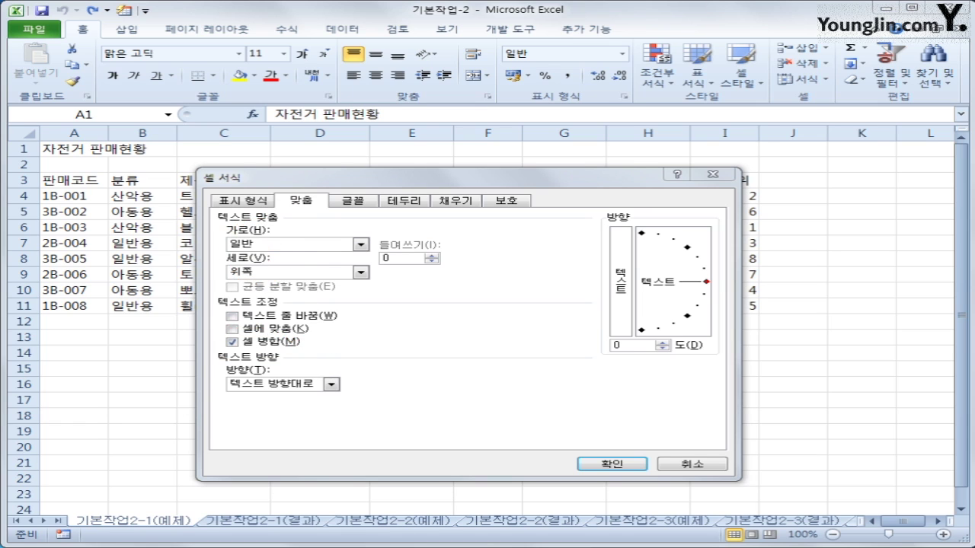
Set both the horizontal and vertical text alignment of A1:I1 to centre (가운데)
left_click(310, 245)
left_click(310, 272)
left_click(314, 274)
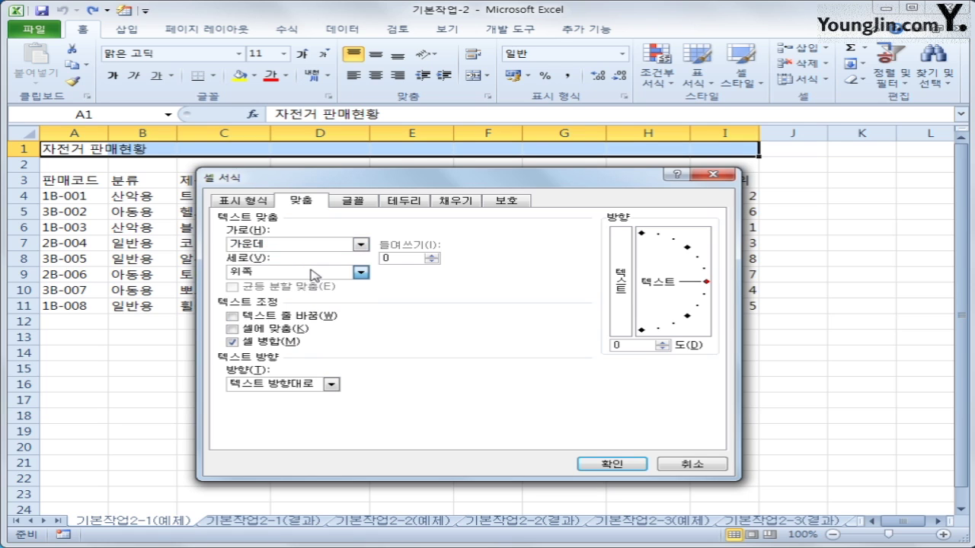
left_click(307, 293)
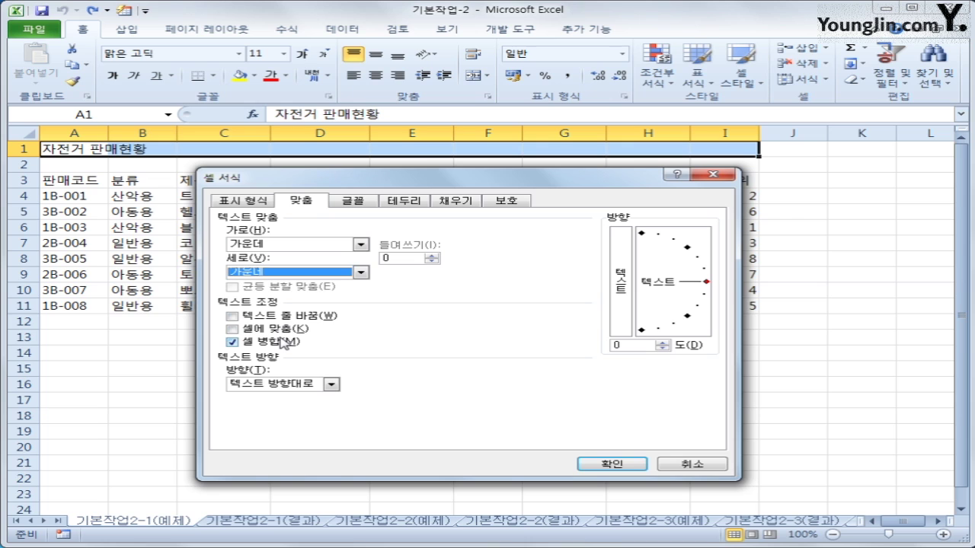
Choose the font 휴먼옛체 for the title range A1:I1 in the cell format settings
left_click(354, 202)
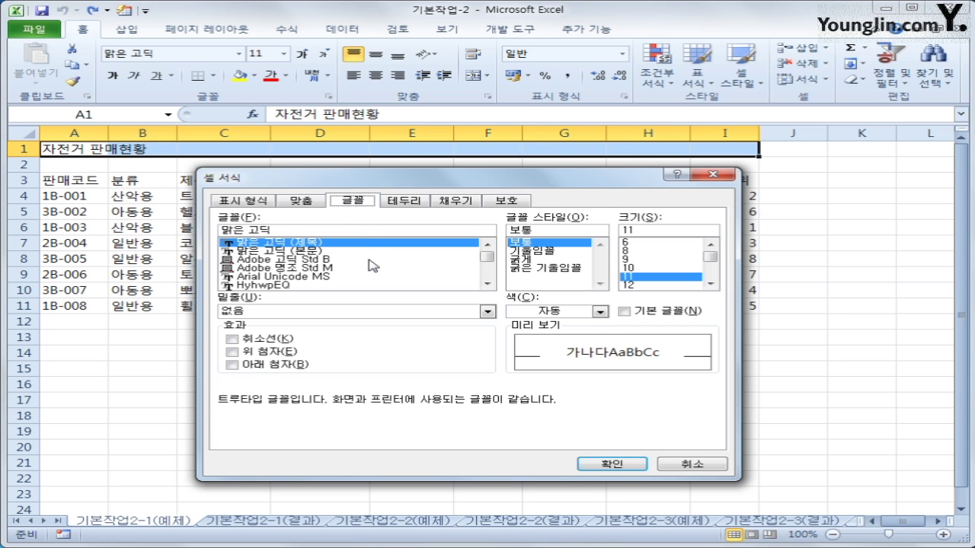
left_click_drag(486, 256, 493, 270)
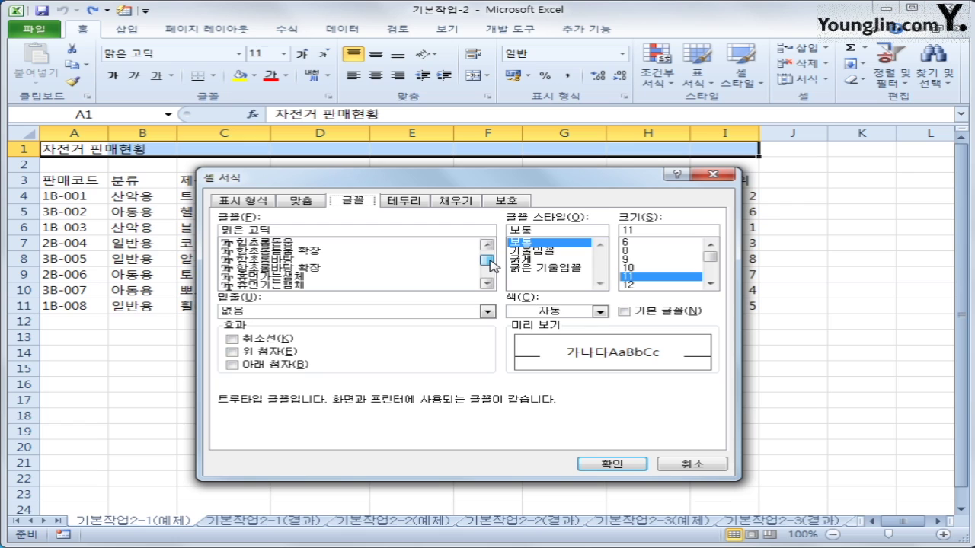
scroll(487, 283, "down", 2)
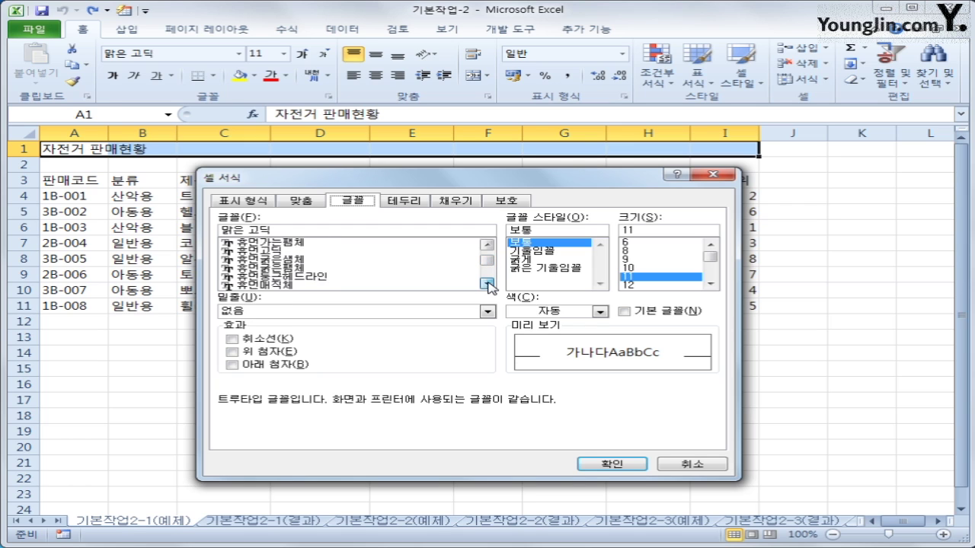
left_click(485, 284)
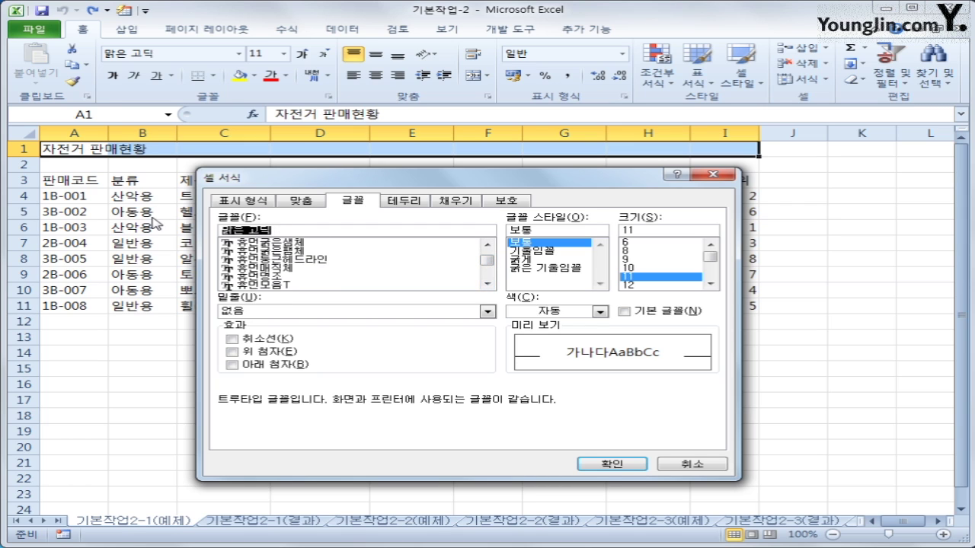
key("BackSpace")
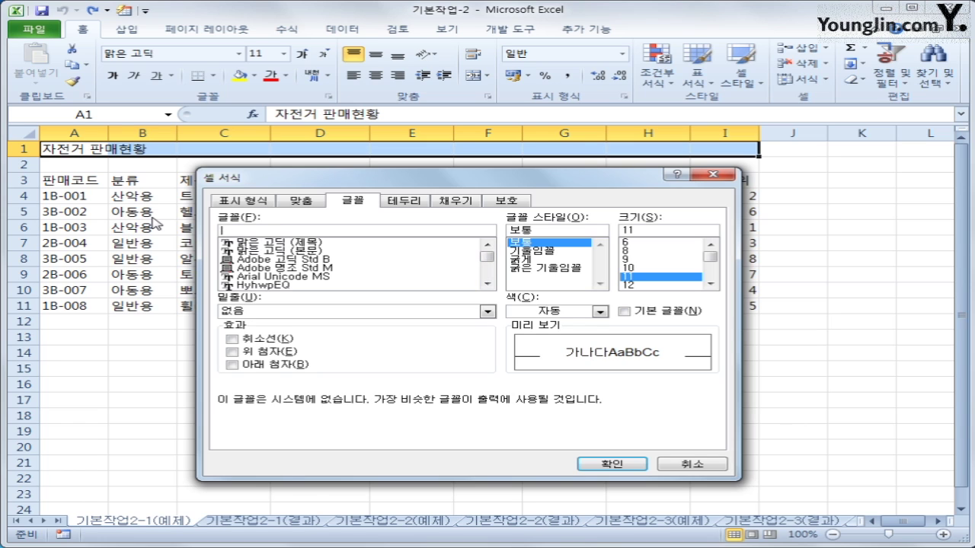
type("휴")
type("먼")
type("ㅇ옛체")
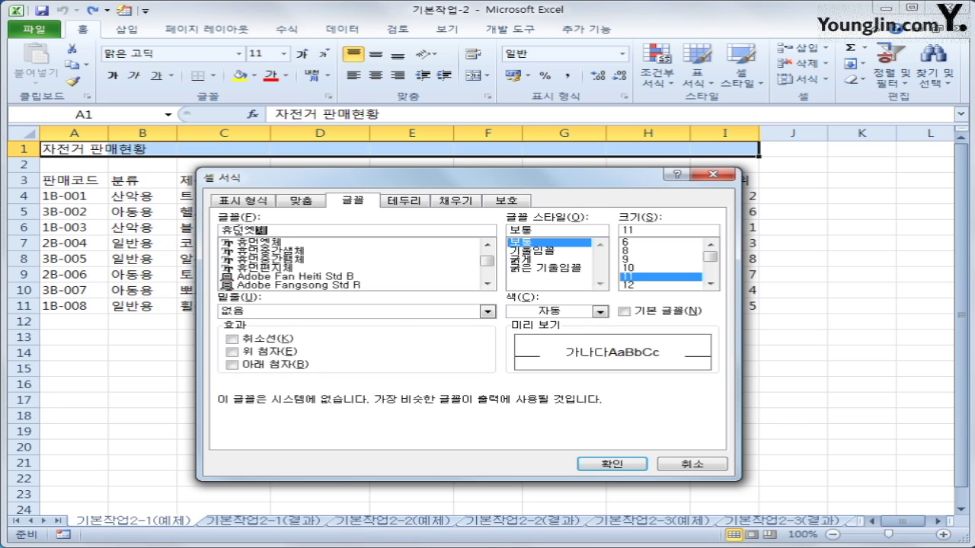
left_click(256, 244)
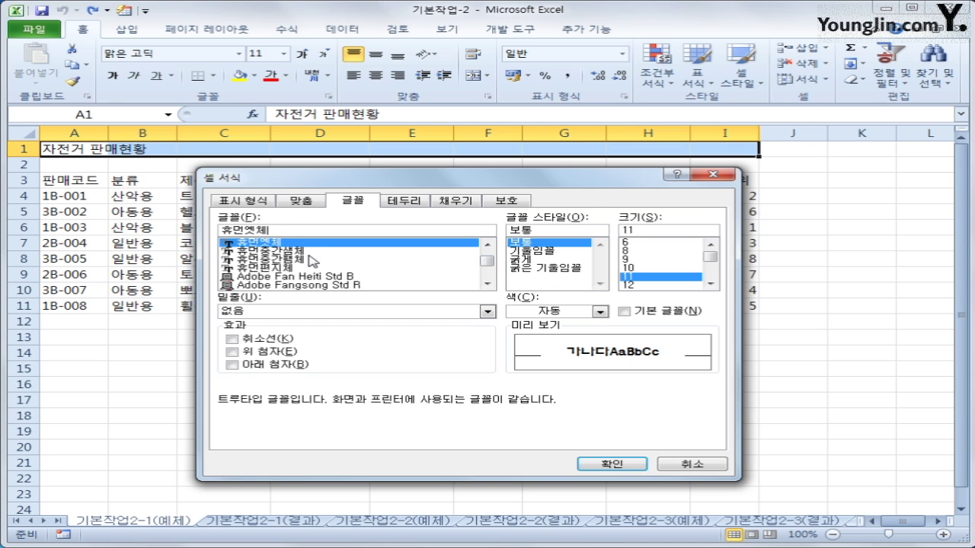
Give the title font size 16, bold italic style (굵은 기울임꼴) and a double underline (이중 실선), and apply the cell format
left_click(709, 285)
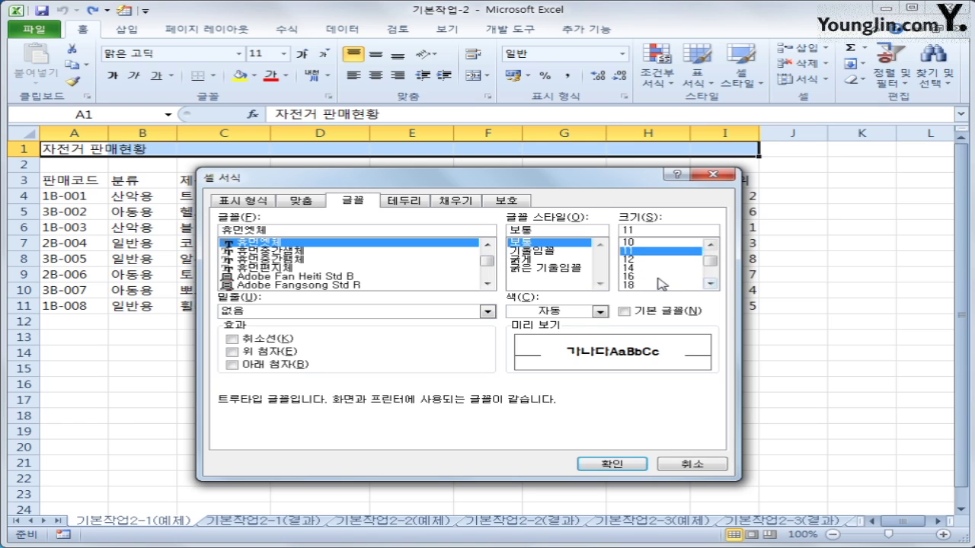
left_click(659, 277)
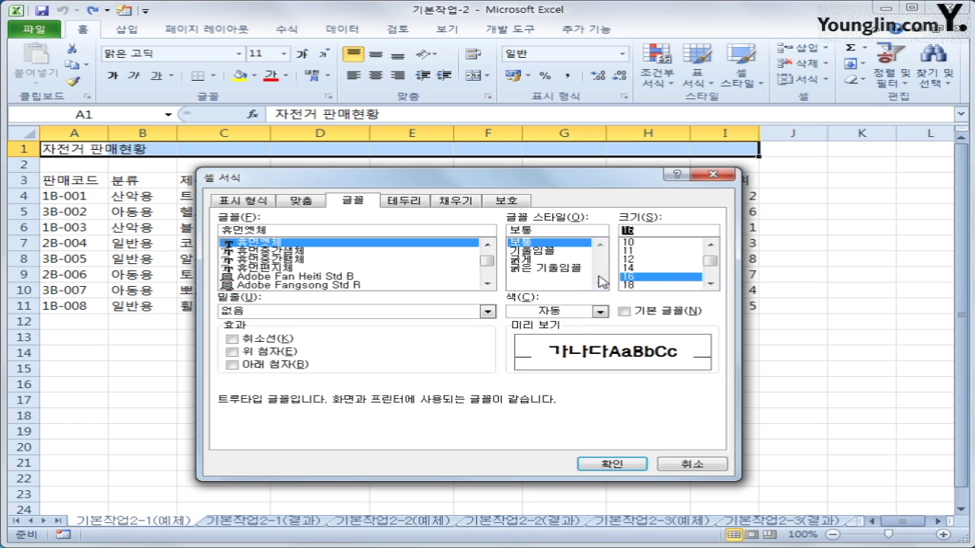
left_click(571, 268)
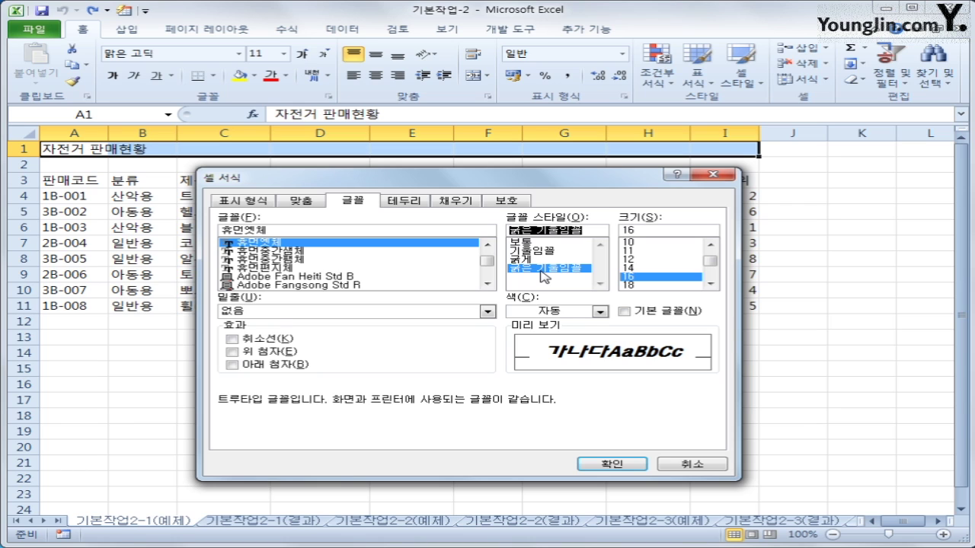
left_click(487, 311)
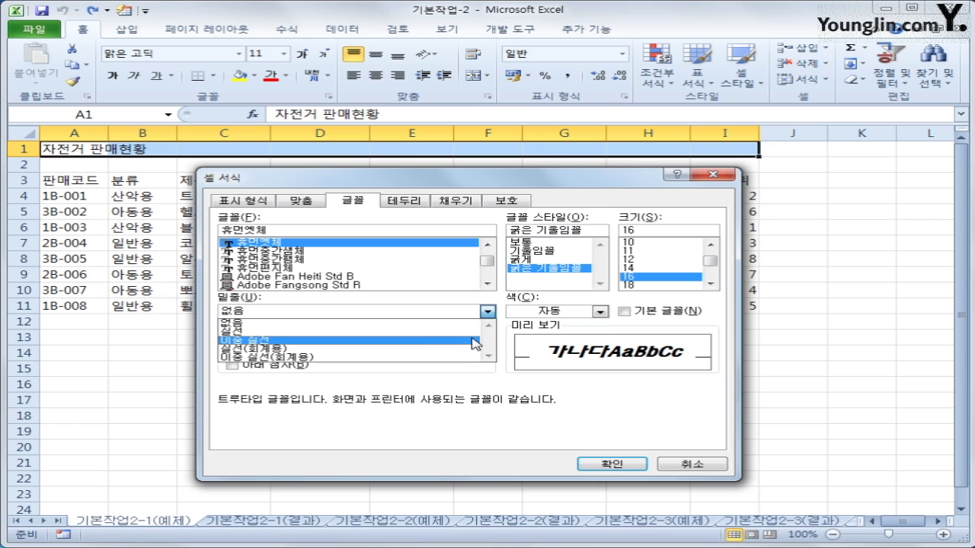
left_click(471, 338)
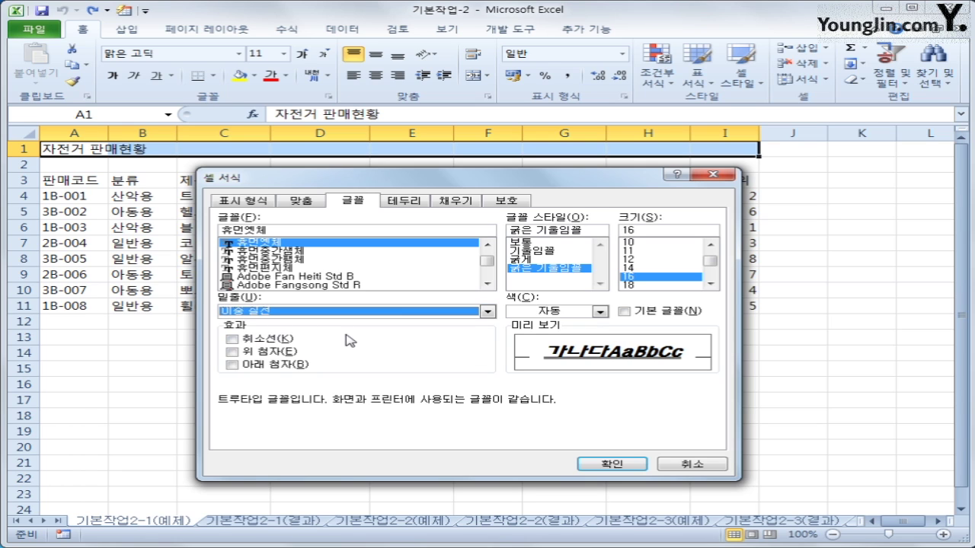
left_click(611, 463)
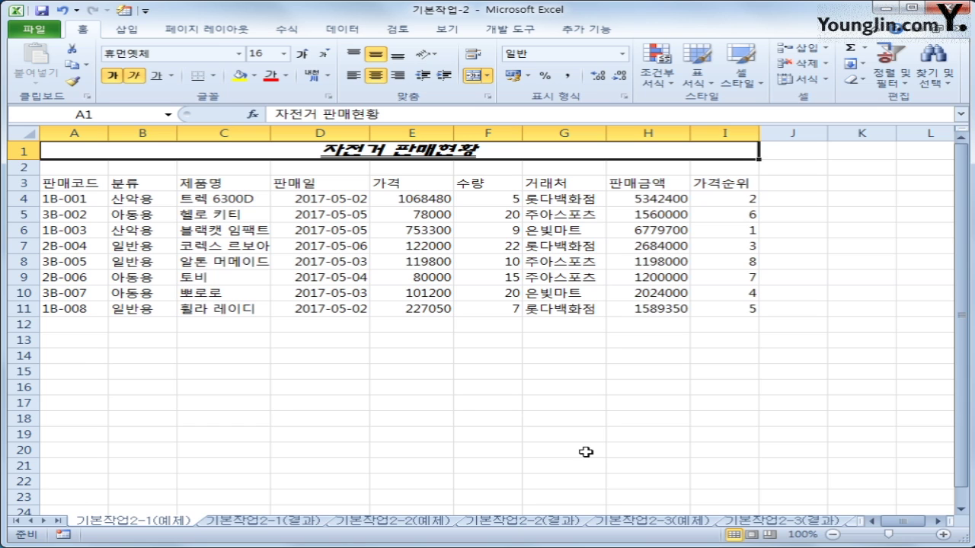
Apply all borders (모든 테두리) to the table range A3:I11 and centre its contents horizontally
left_click(96, 184)
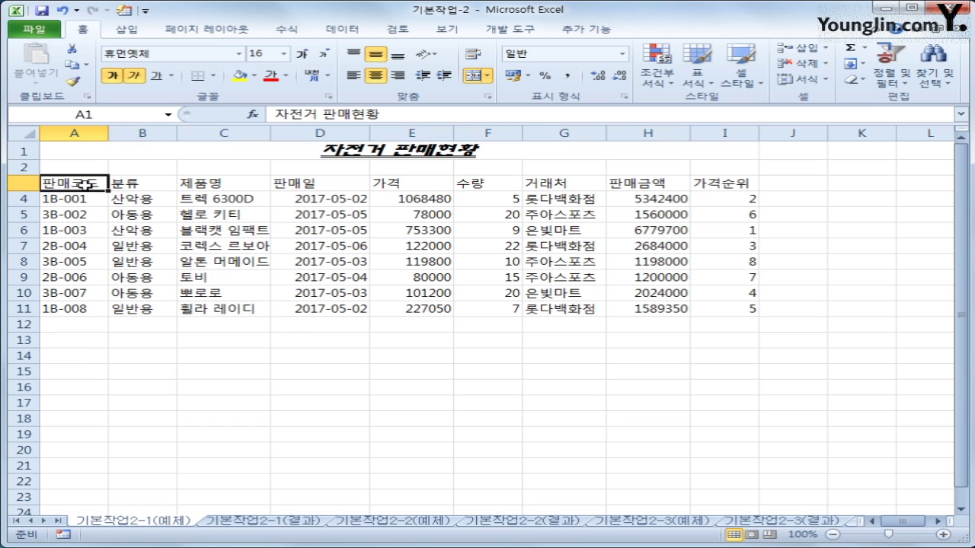
left_click_drag(93, 184, 721, 319)
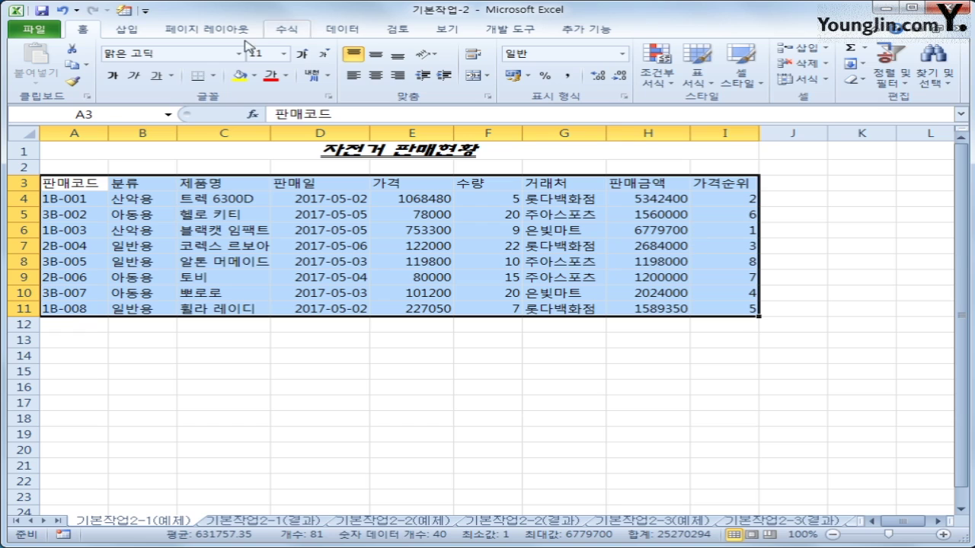
left_click(214, 76)
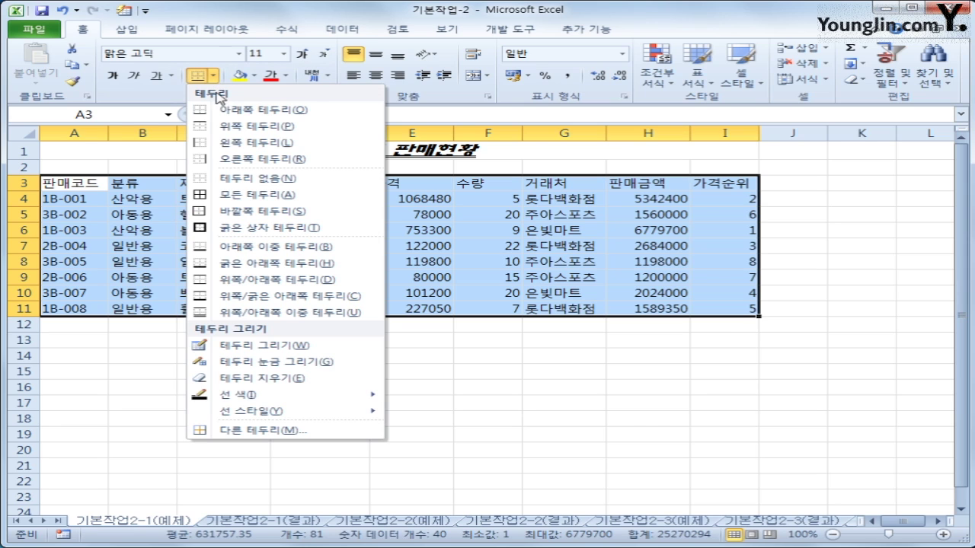
left_click(244, 199)
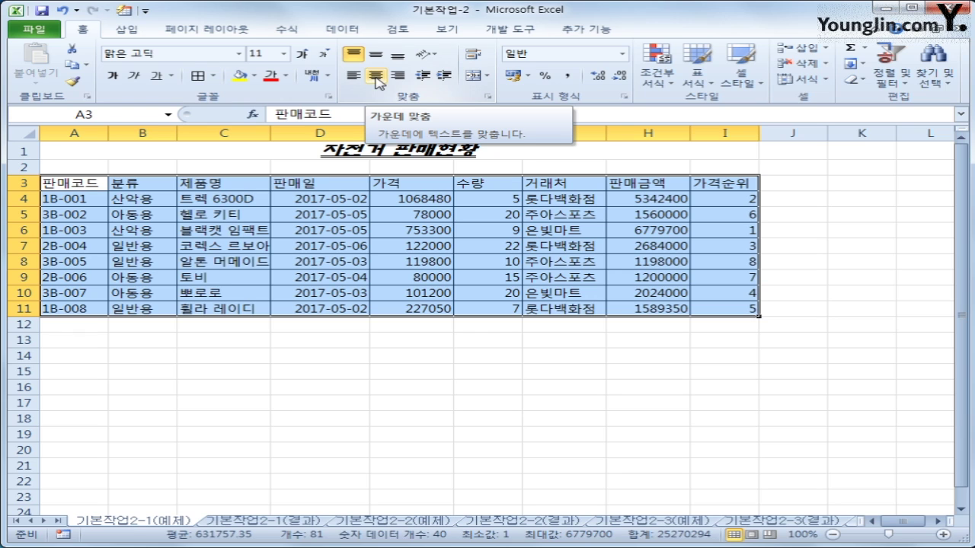
left_click(376, 78)
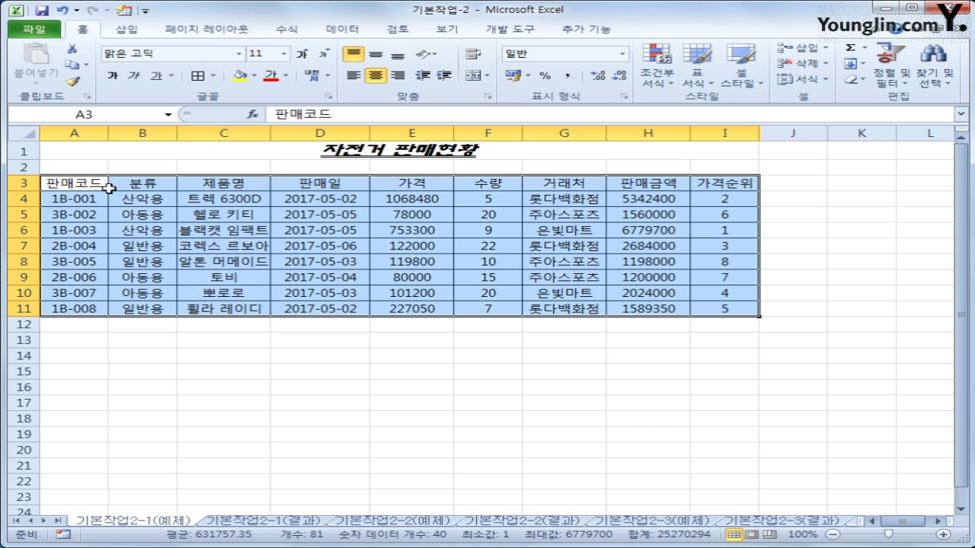
Make the header row A3:I3 bold and fill it with standard red
left_click_drag(76, 184, 698, 189)
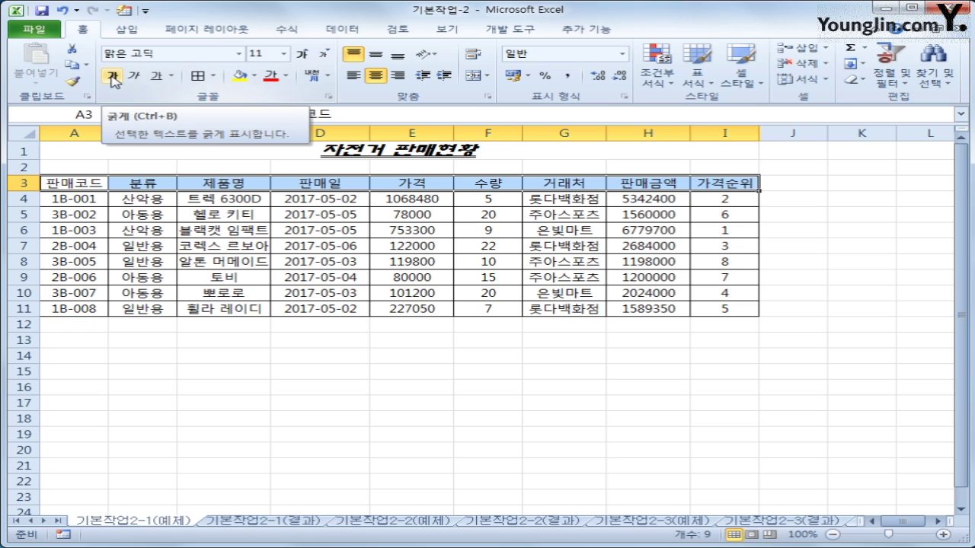
left_click(113, 79)
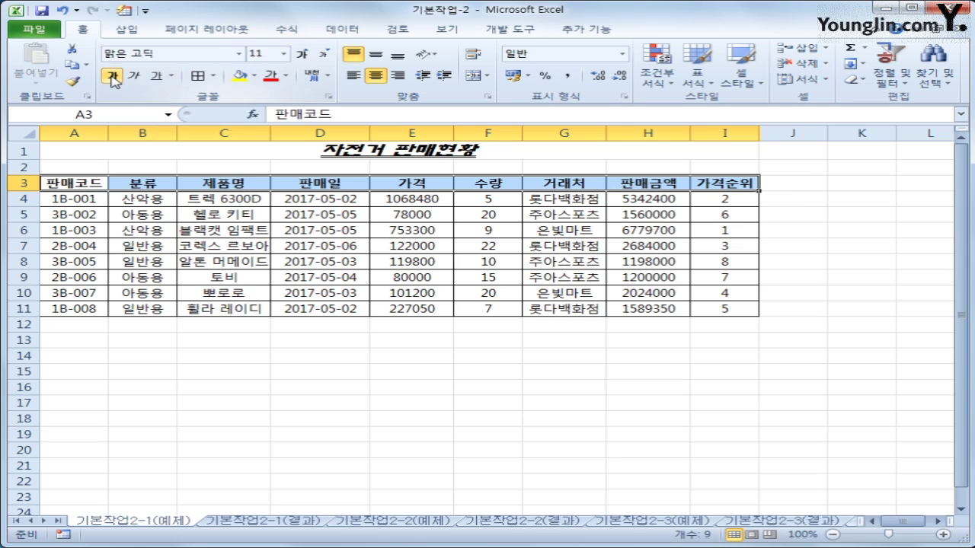
left_click(253, 79)
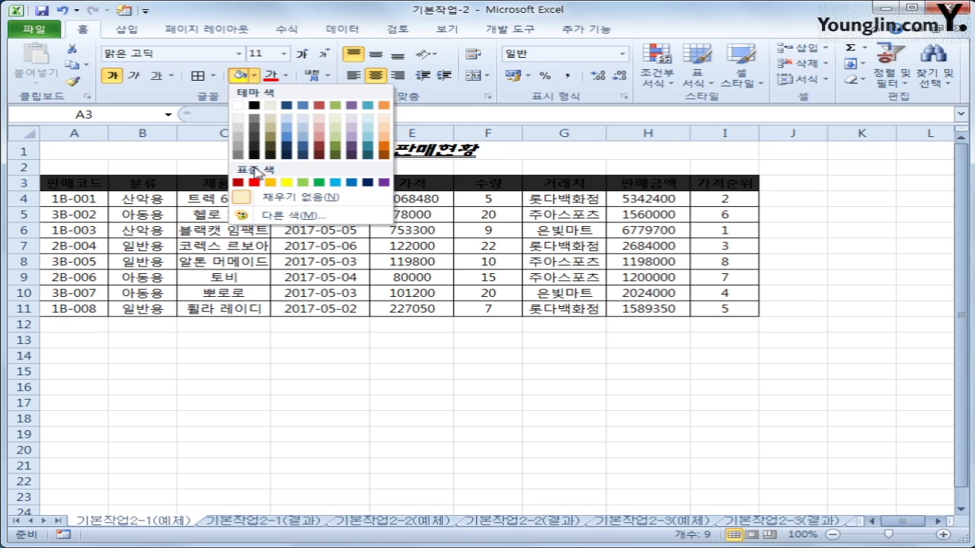
left_click(256, 183)
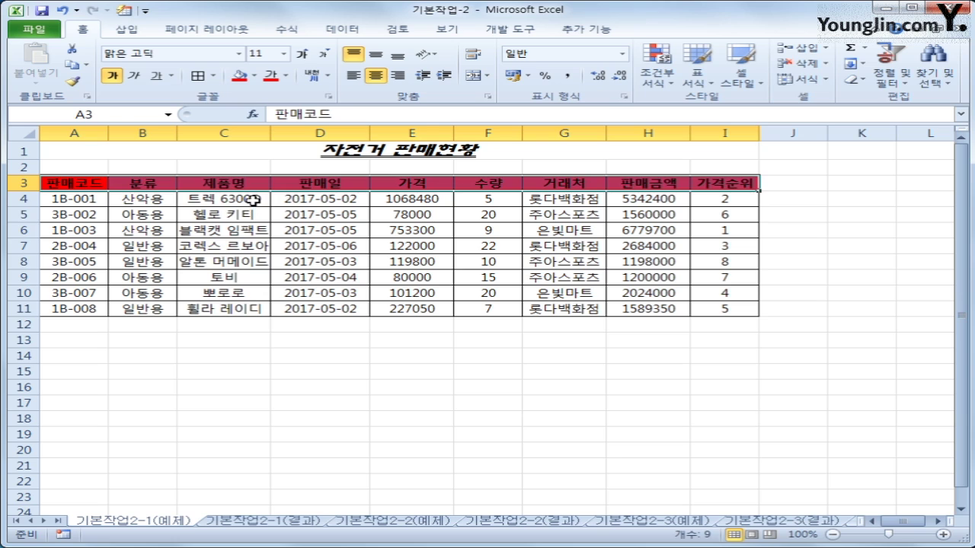
Apply the shrink-to-fit text control (셀에 맞춤) to the product names in C4:C11
left_click_drag(252, 200, 247, 310)
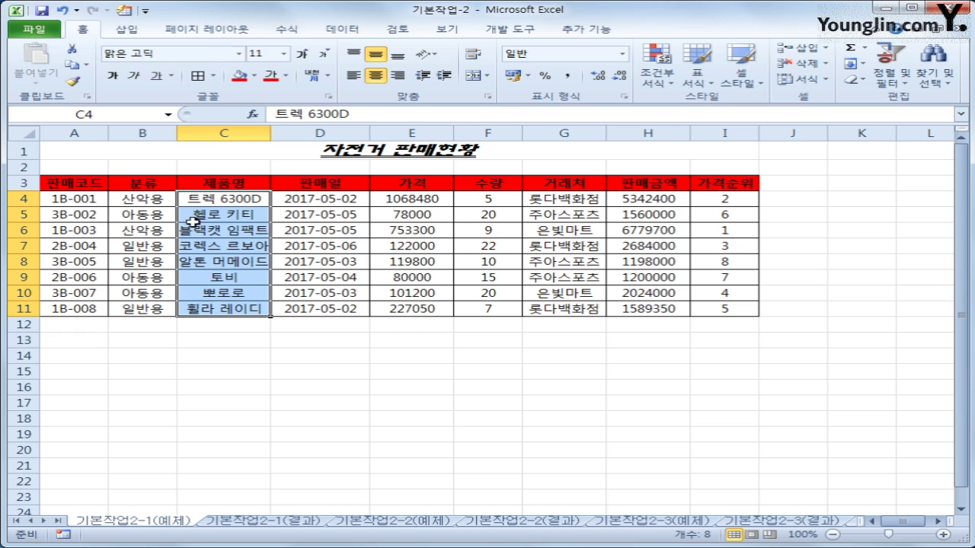
right_click(232, 214)
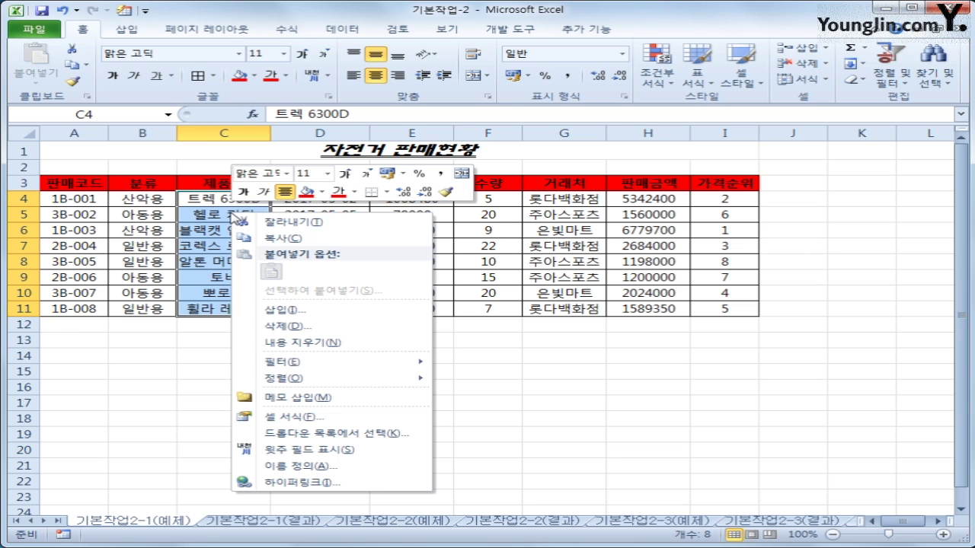
left_click(354, 417)
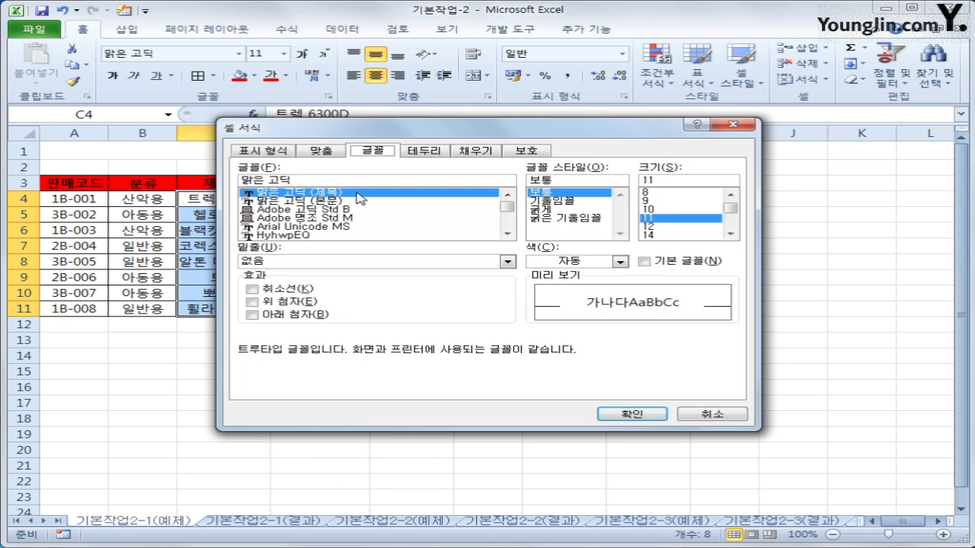
left_click_drag(370, 133, 420, 152)
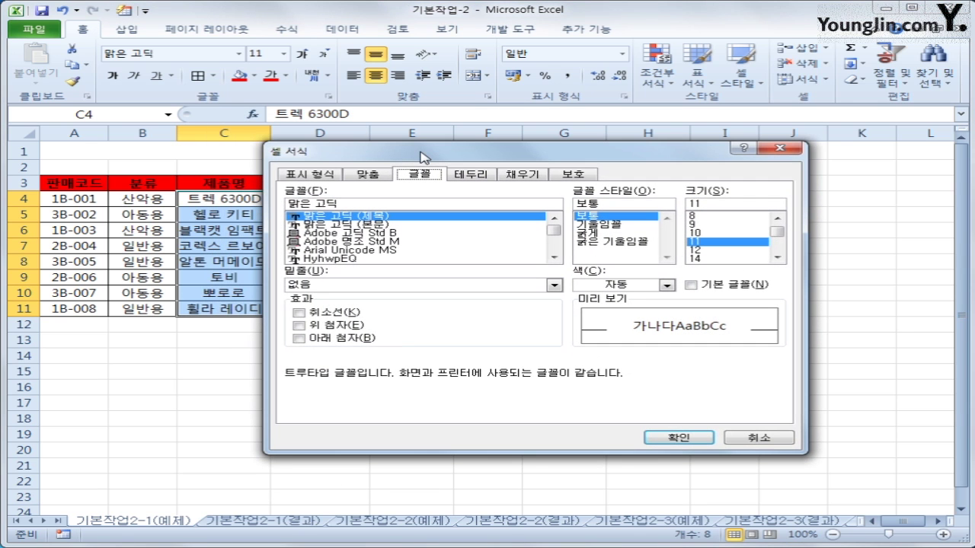
left_click(371, 174)
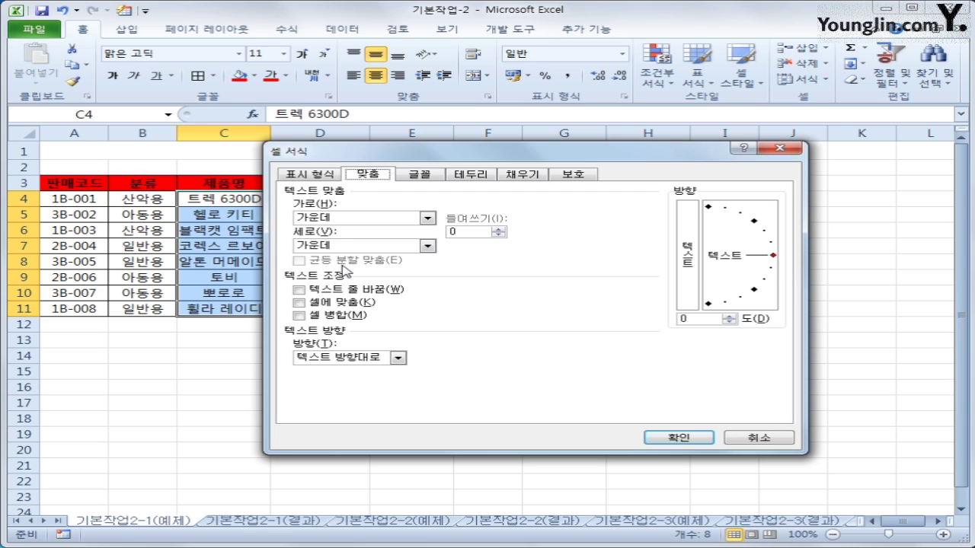
left_click(336, 304)
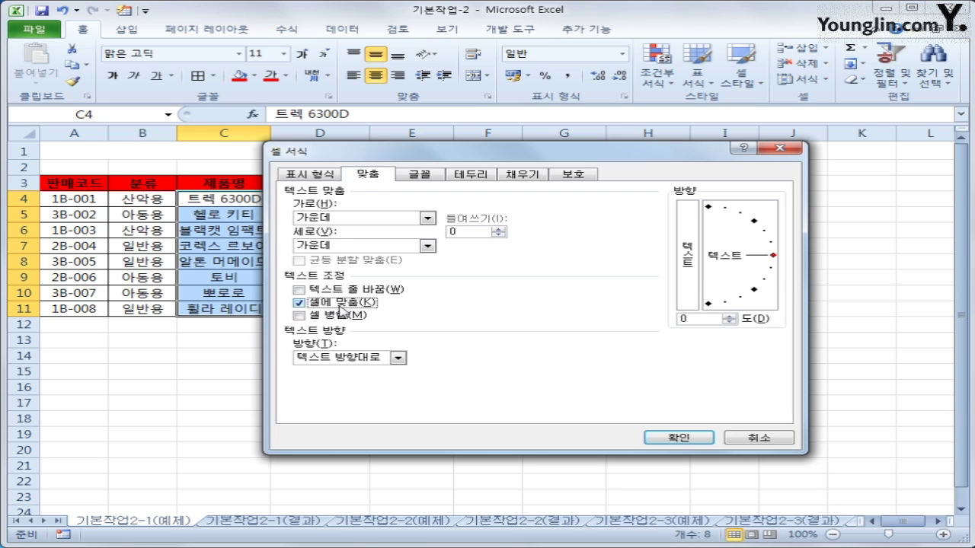
left_click(675, 438)
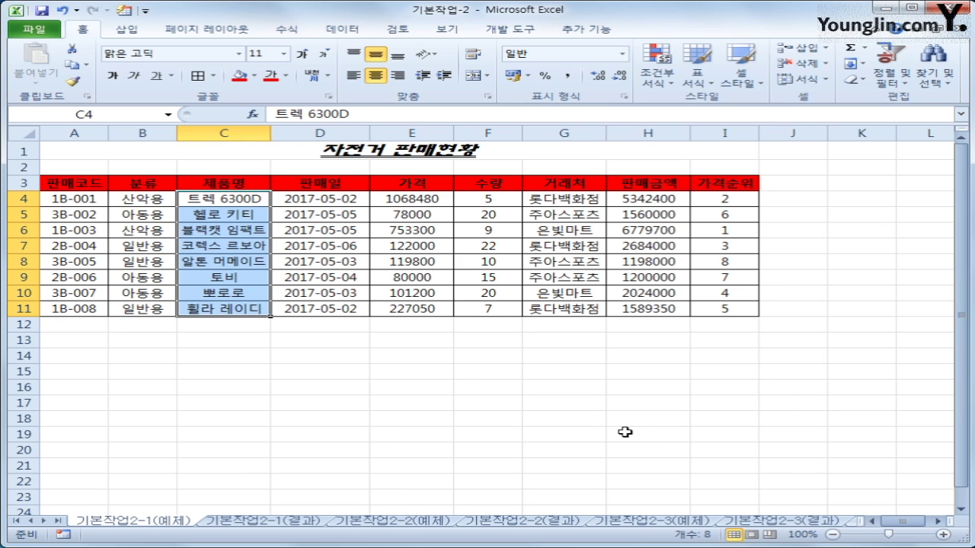
left_click(621, 402)
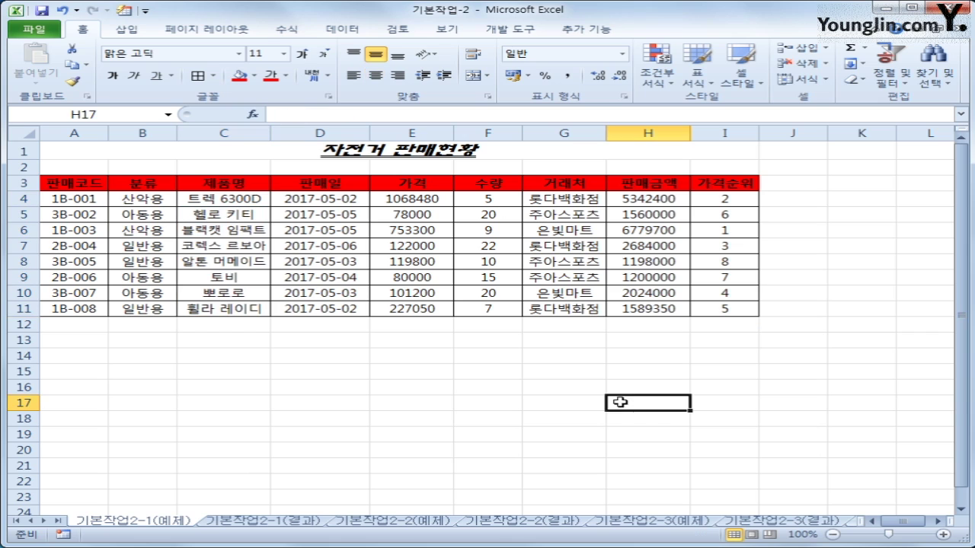
left_click(254, 249)
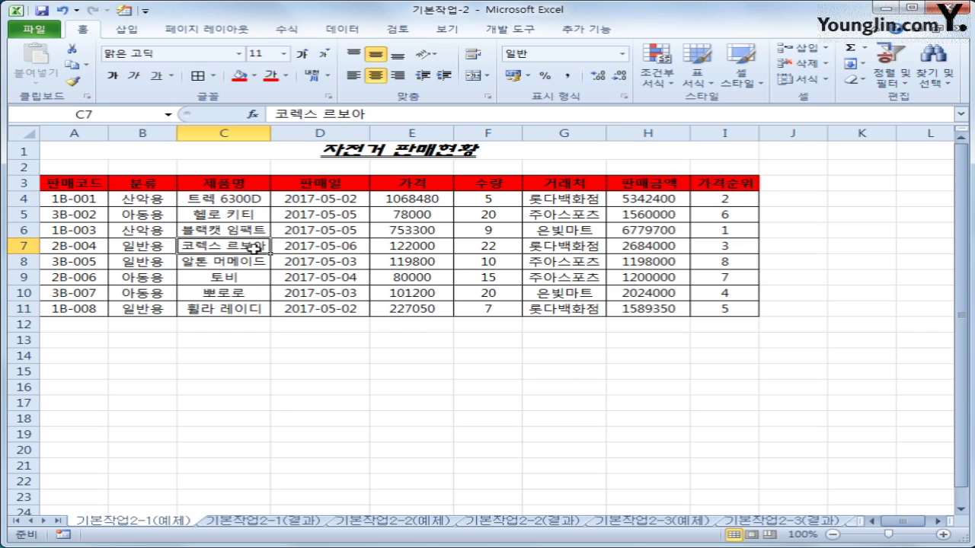
left_click(599, 448)
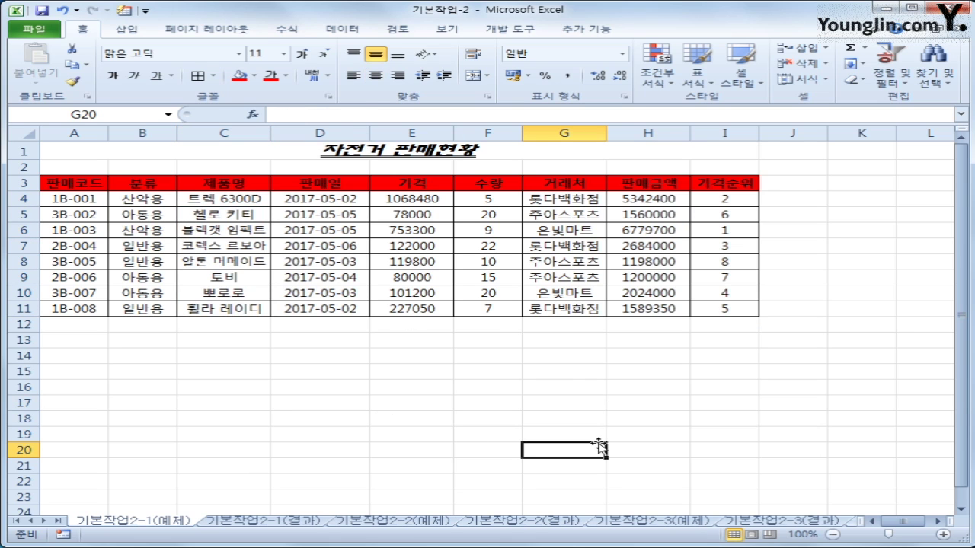
Apply the comma style to the 가격 values in E4:E11 and the 판매금액 values in H4:H11
left_click_drag(404, 198, 411, 312)
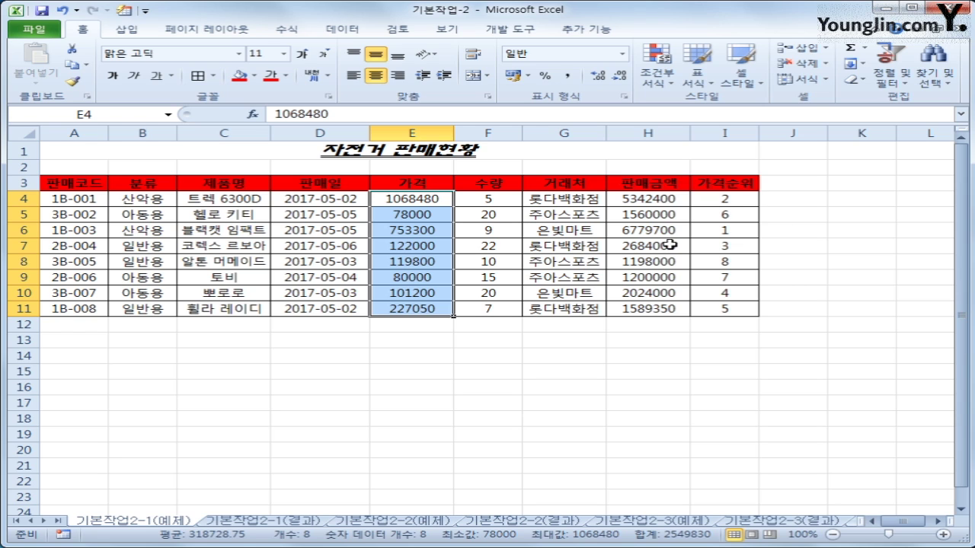
left_click(559, 386)
left_click(429, 200)
left_click_drag(429, 201, 411, 307)
left_click_drag(645, 199, 645, 307)
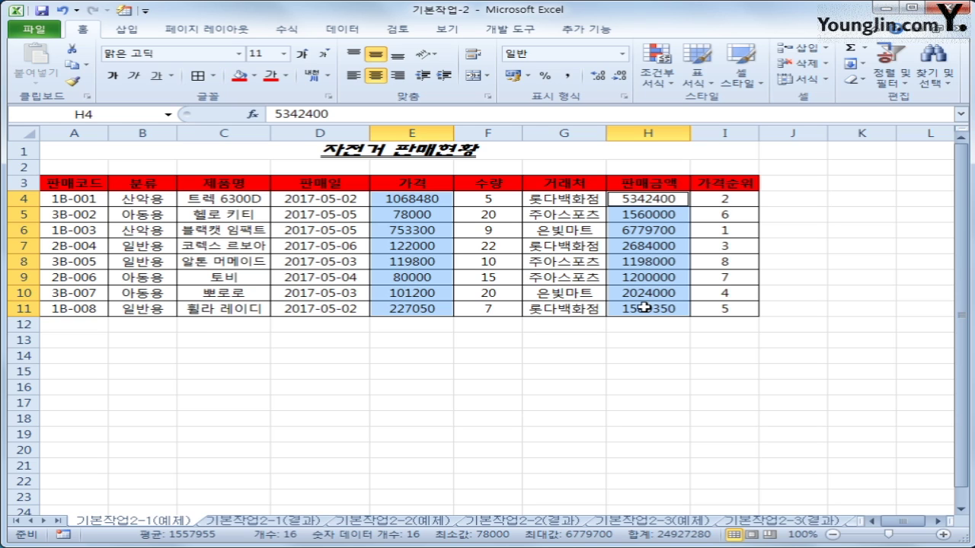
left_click(568, 77)
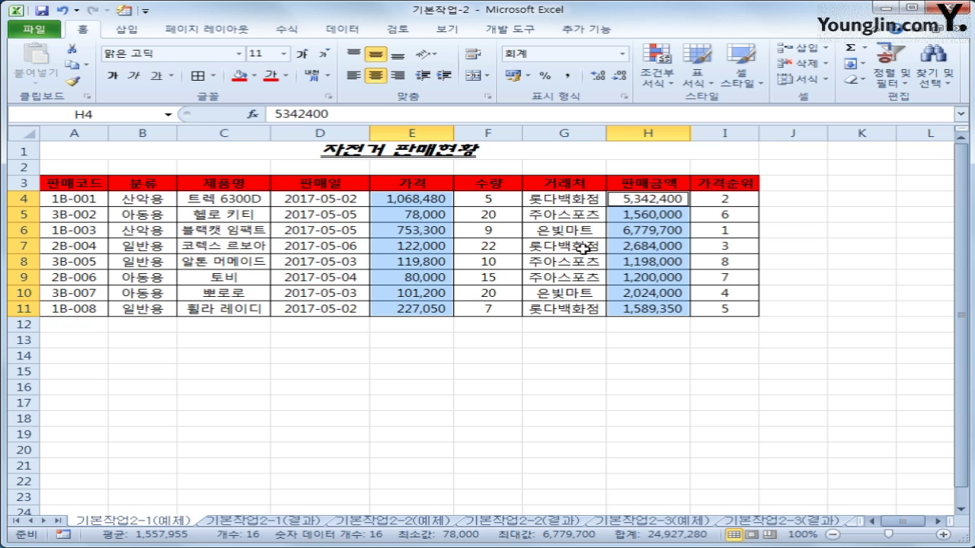
Give the 가격순위 values in I4:I11 the custom number format G/표준"위"
left_click_drag(725, 200, 737, 308)
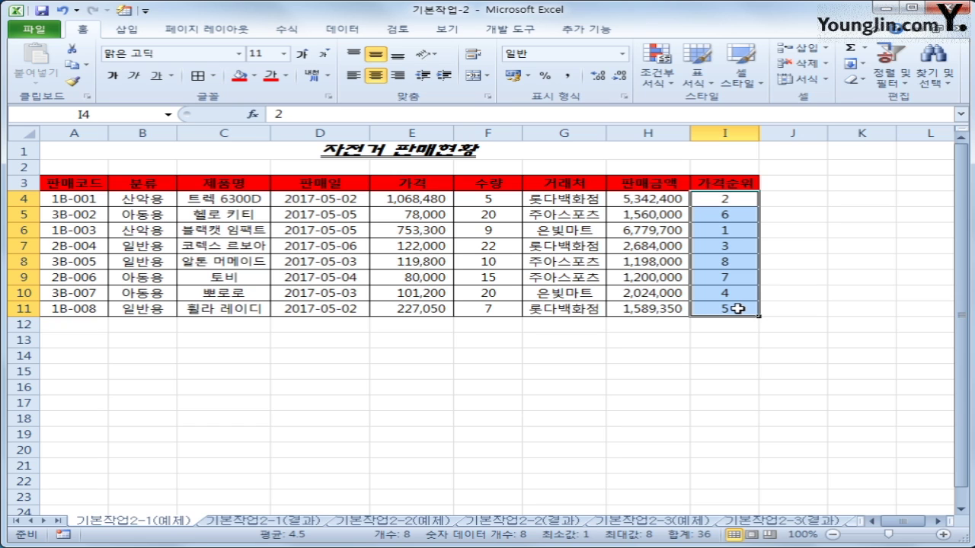
right_click(724, 219)
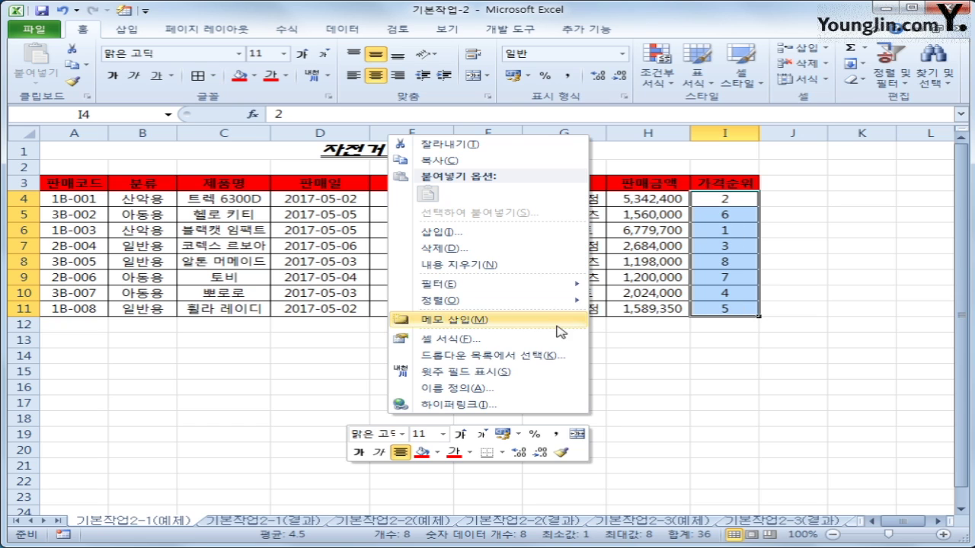
left_click(546, 350)
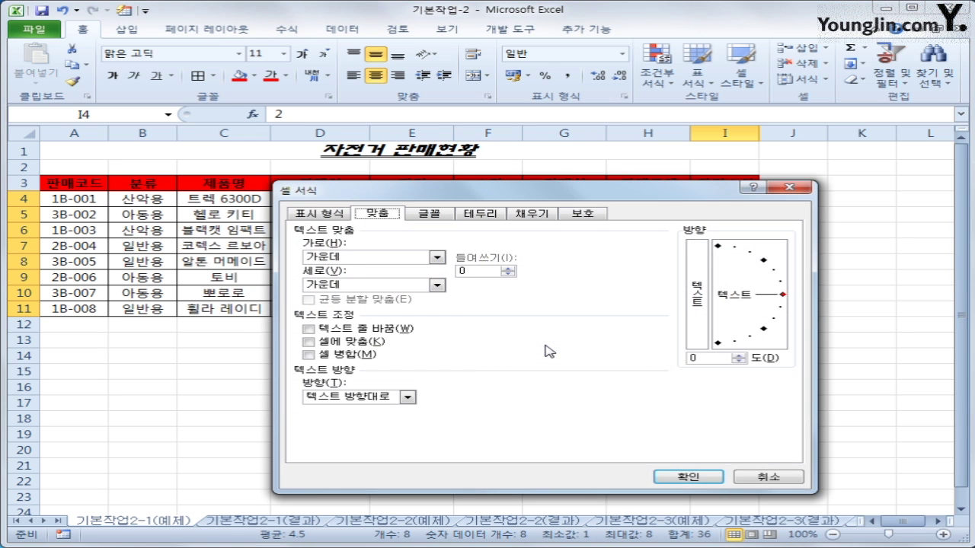
left_click(321, 214)
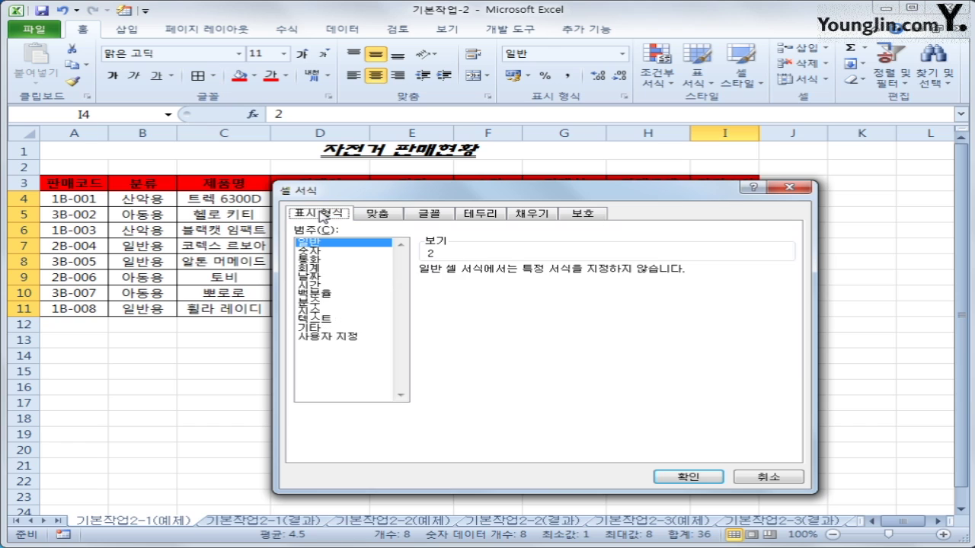
left_click(358, 340)
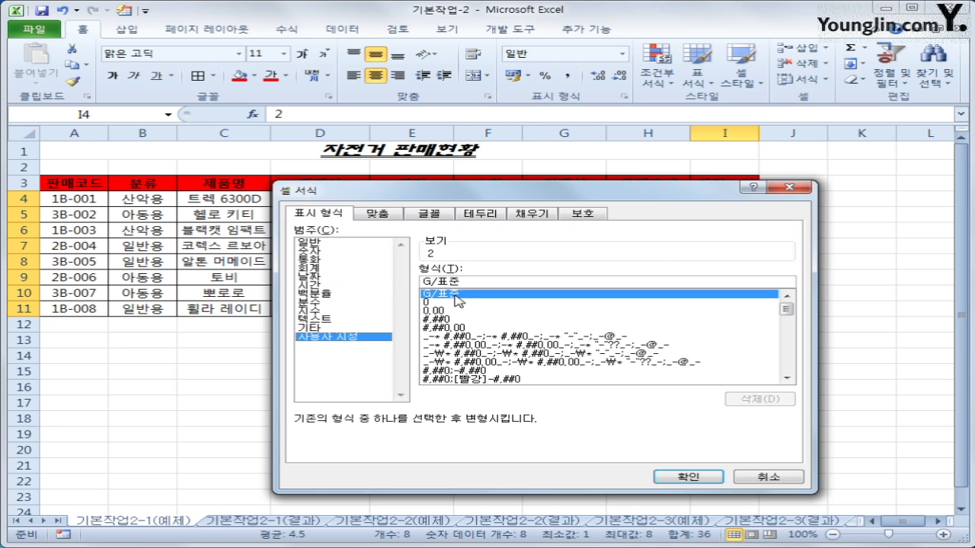
left_click_drag(463, 195, 282, 157)
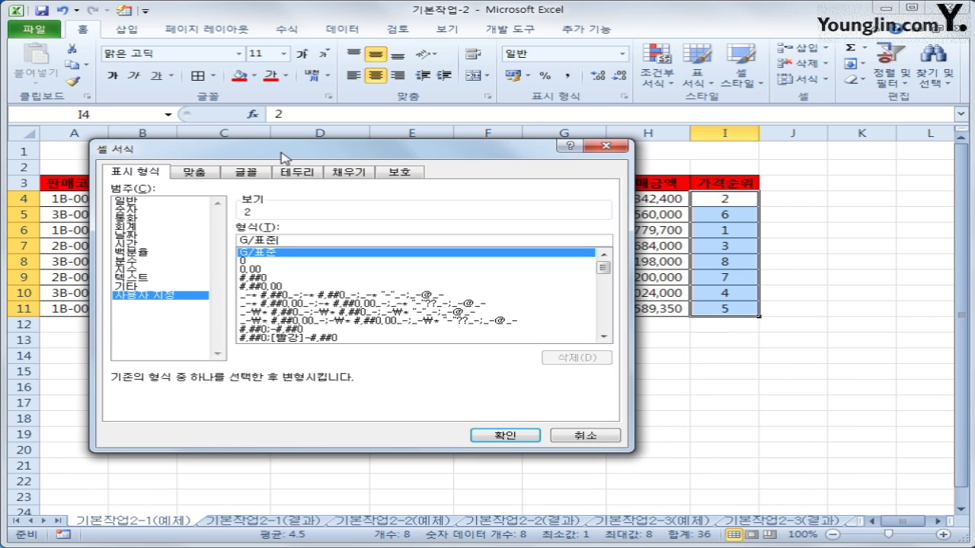
type("위")
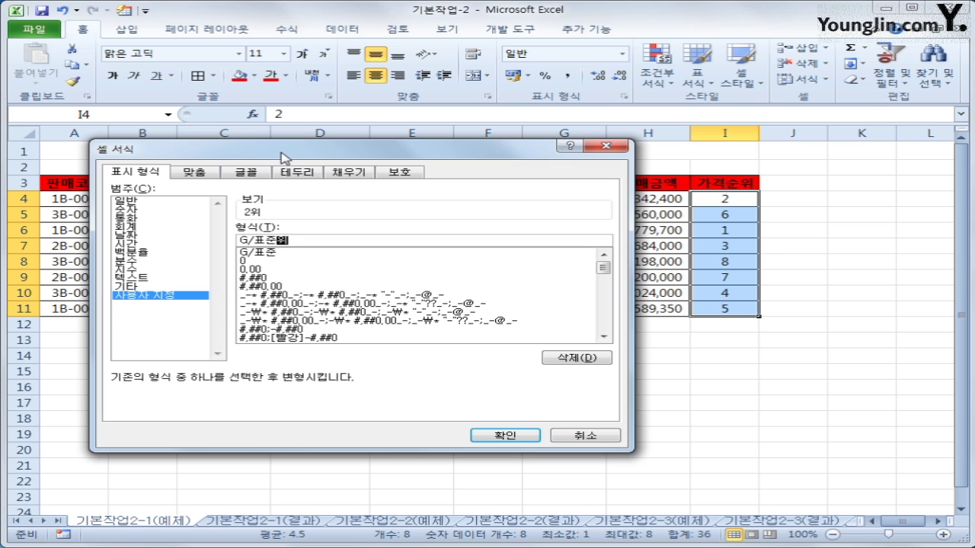
left_click(504, 434)
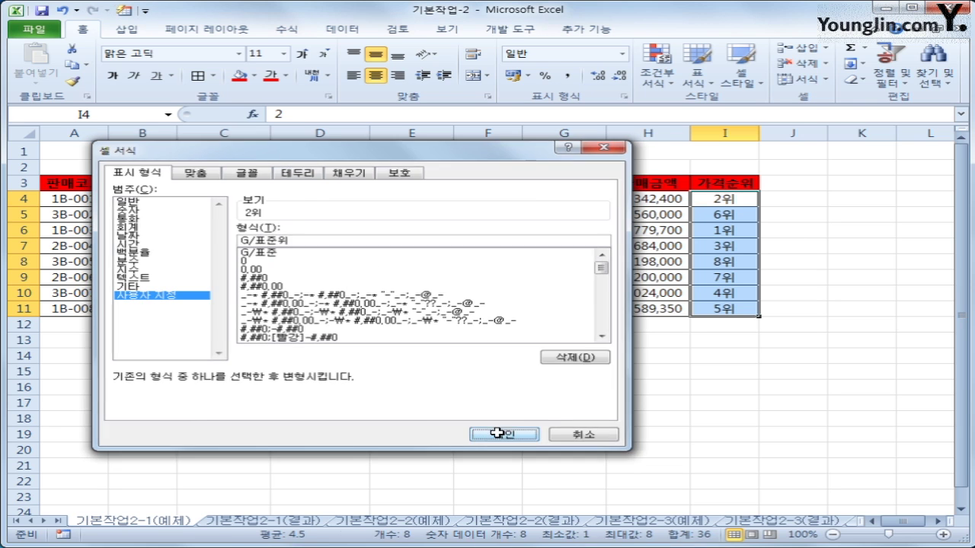
Change the custom number format of the 가격순위 cells I4:I11 to #"위"
right_click(735, 201)
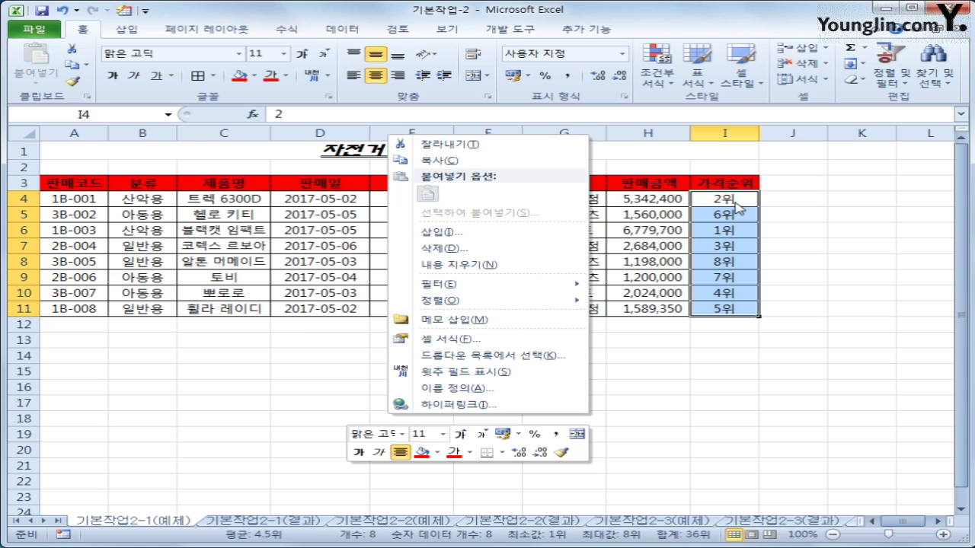
left_click(524, 348)
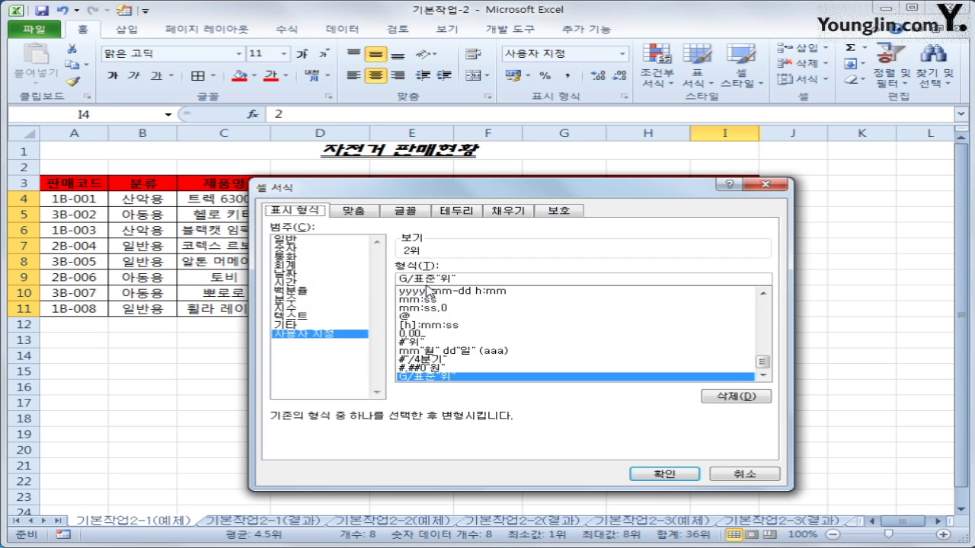
left_click_drag(473, 279, 359, 276)
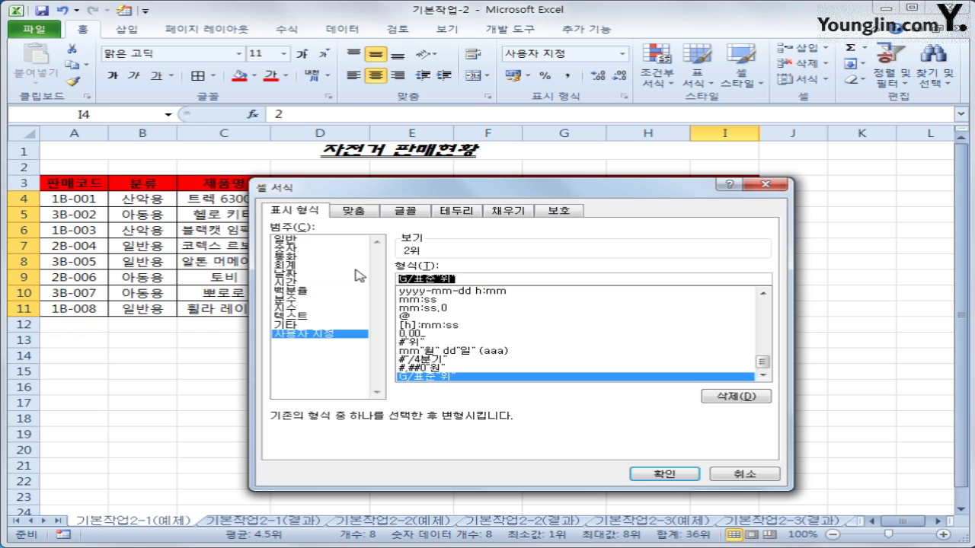
type("#")
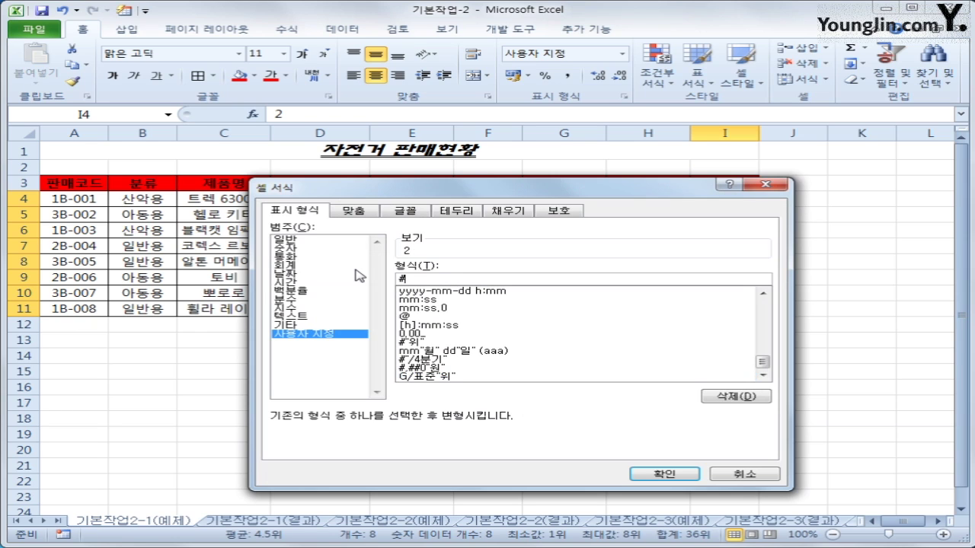
type("위")
left_click(633, 471)
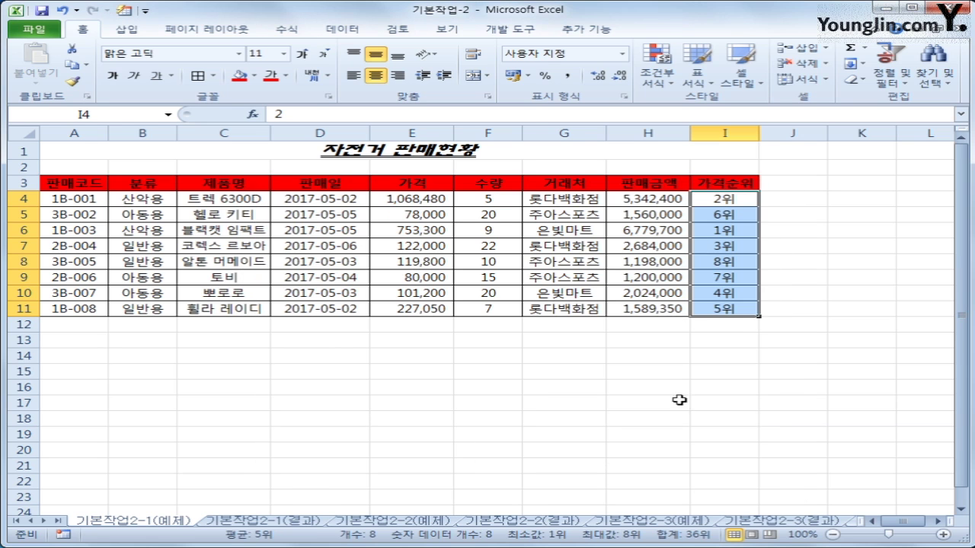
left_click(720, 312)
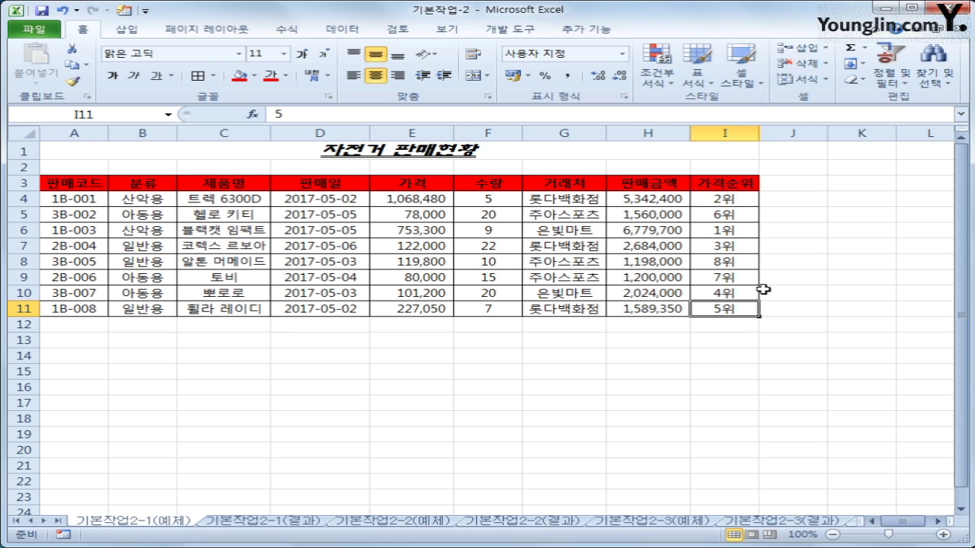
key("ctrl+2")
mouse_move(287, 324)
left_mouse_down()
mouse_move(336, 315)
mouse_move(302, 351)
mouse_move(344, 328)
left_mouse_up()
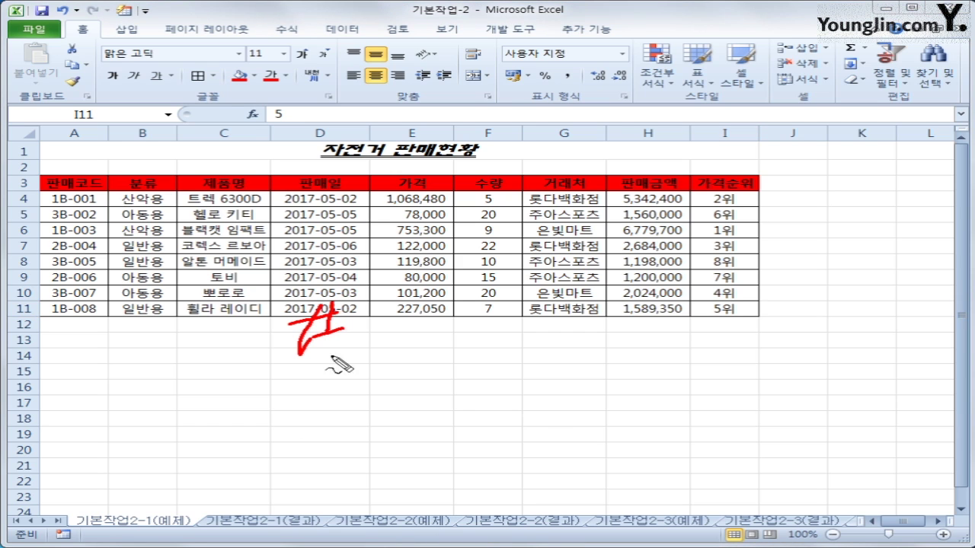
mouse_move(428, 312)
left_mouse_down()
mouse_move(438, 339)
mouse_move(420, 309)
left_mouse_up()
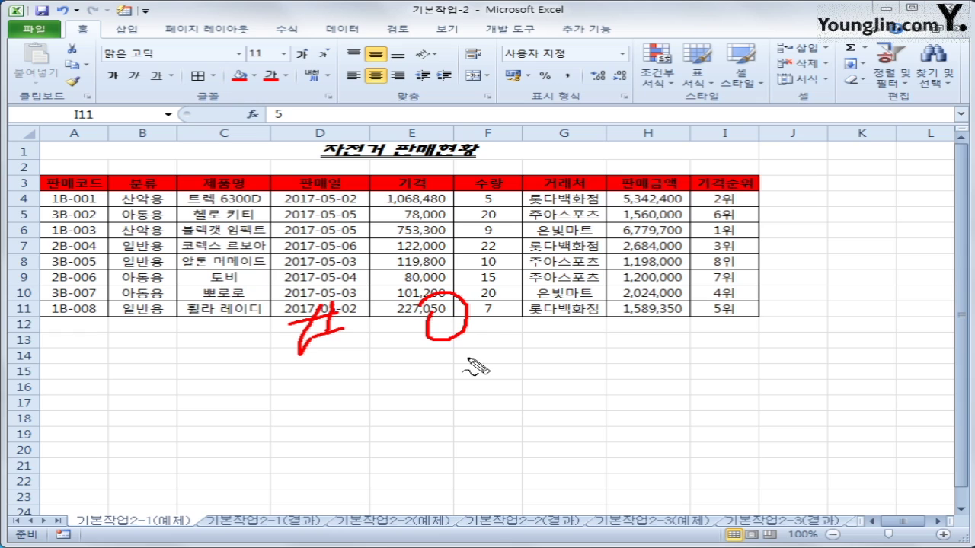
left_click_drag(566, 330, 568, 345)
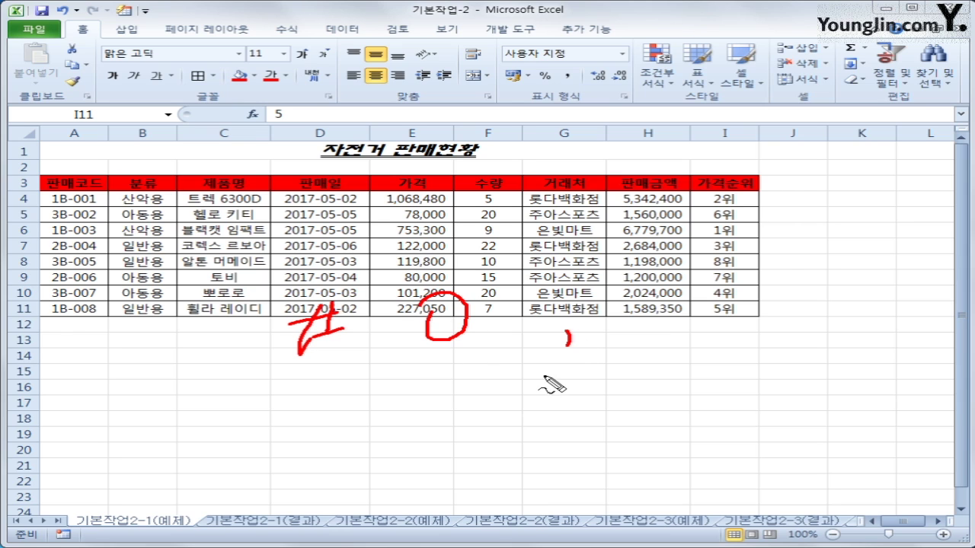
mouse_move(580, 375)
left_mouse_down()
mouse_move(319, 355)
mouse_move(618, 274)
mouse_move(622, 356)
mouse_move(598, 364)
left_mouse_up()
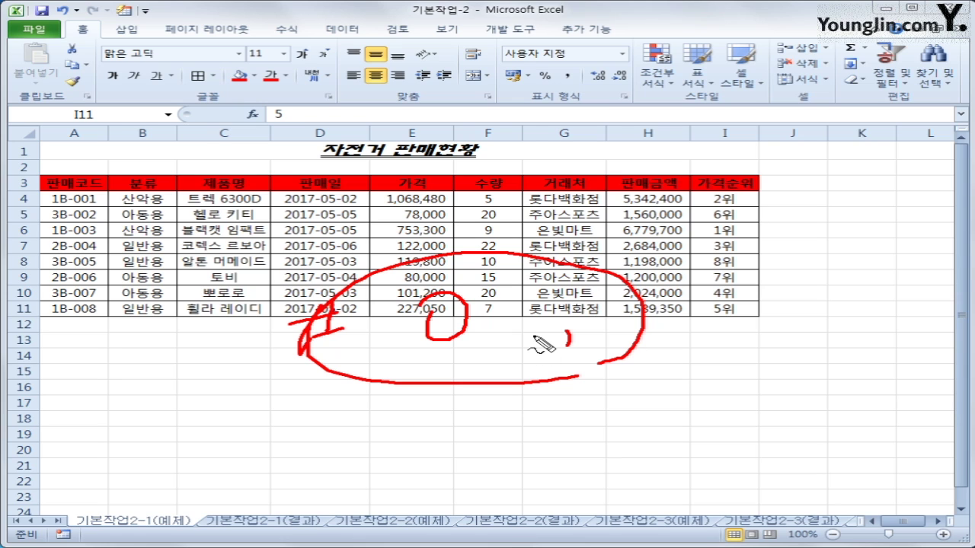
key("Escape")
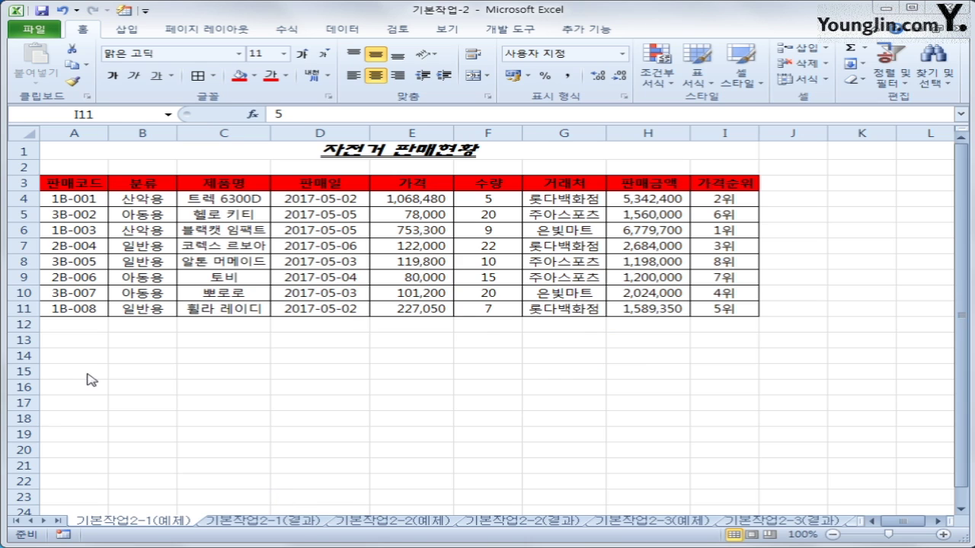
Define the name 제품명 for the product name cells C4:C11
left_click_drag(227, 197, 231, 308)
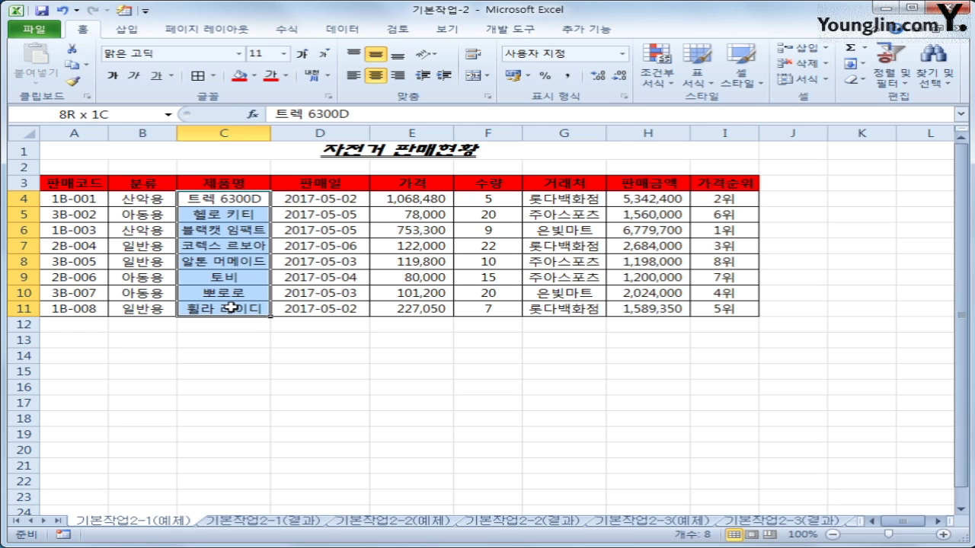
left_click_drag(231, 309, 230, 308)
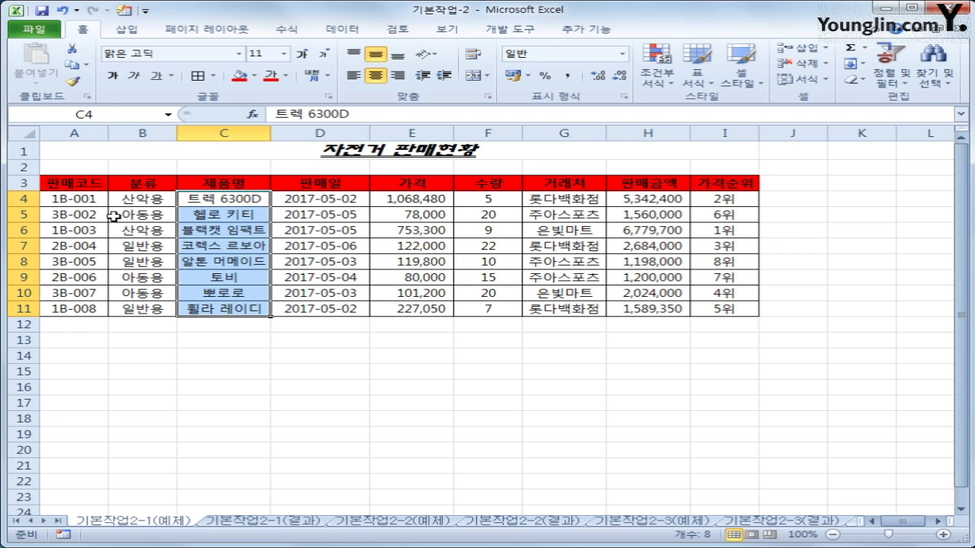
left_click(99, 114)
type("제품명")
key("Return")
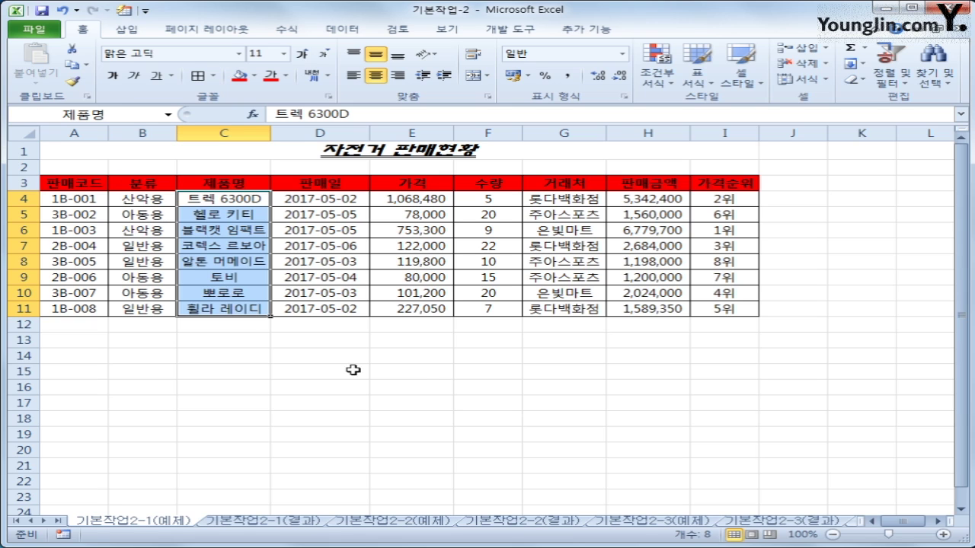
Recall the named range 제품명, then select C4:C11 and C5:C11 to compare which cells carry the name
left_click(420, 383)
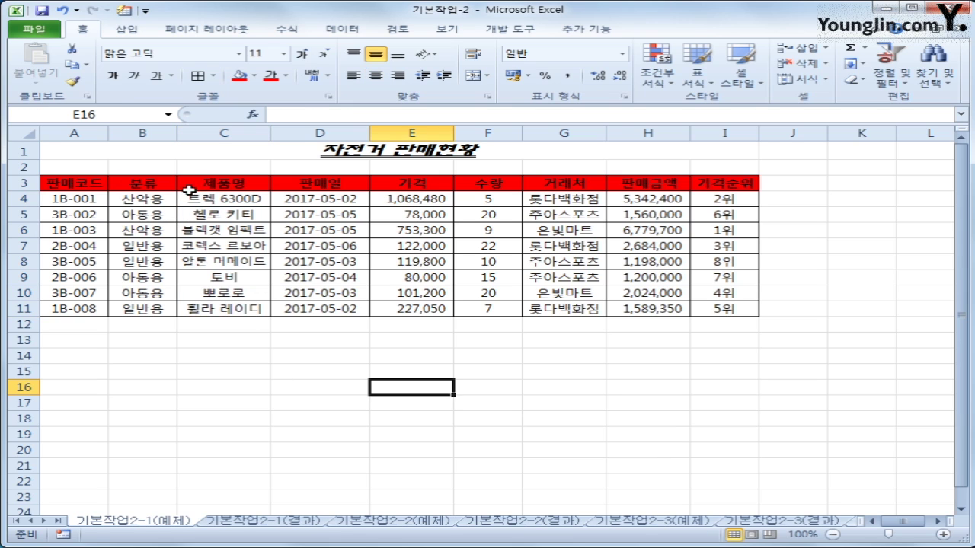
left_click(168, 114)
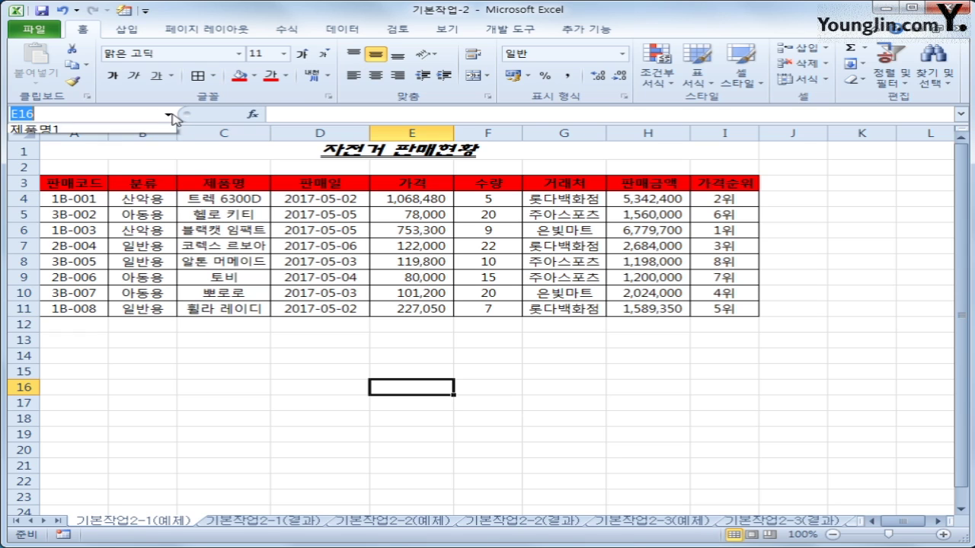
left_click(121, 150)
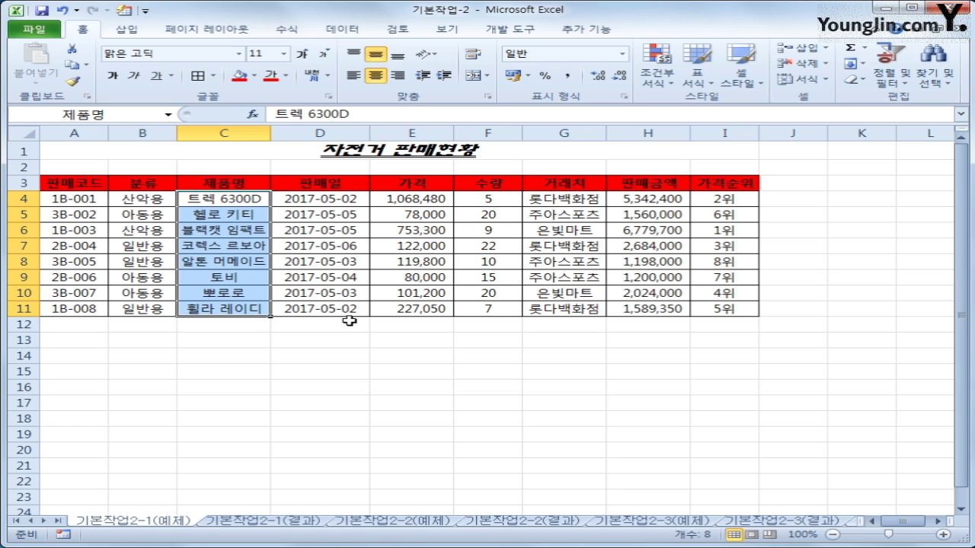
left_click(354, 393)
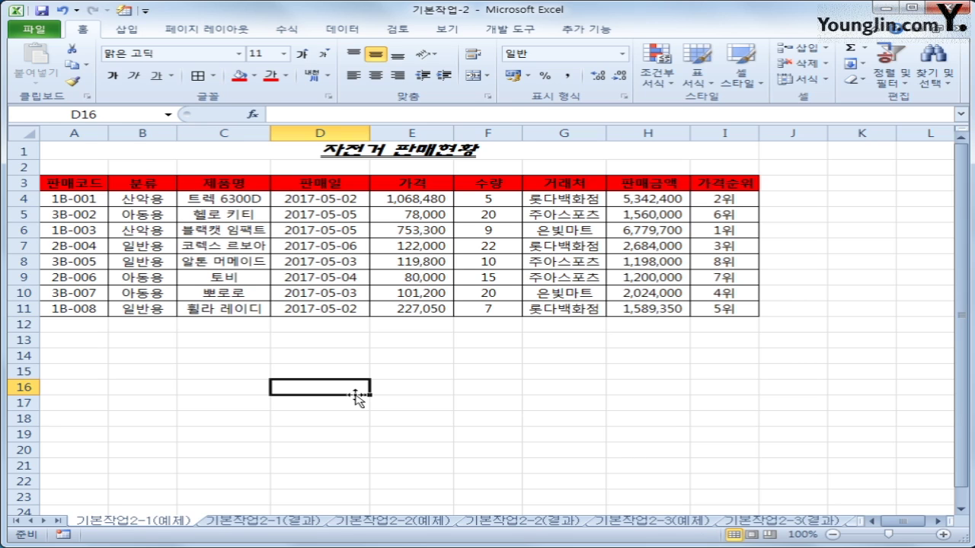
left_click_drag(238, 199, 236, 314)
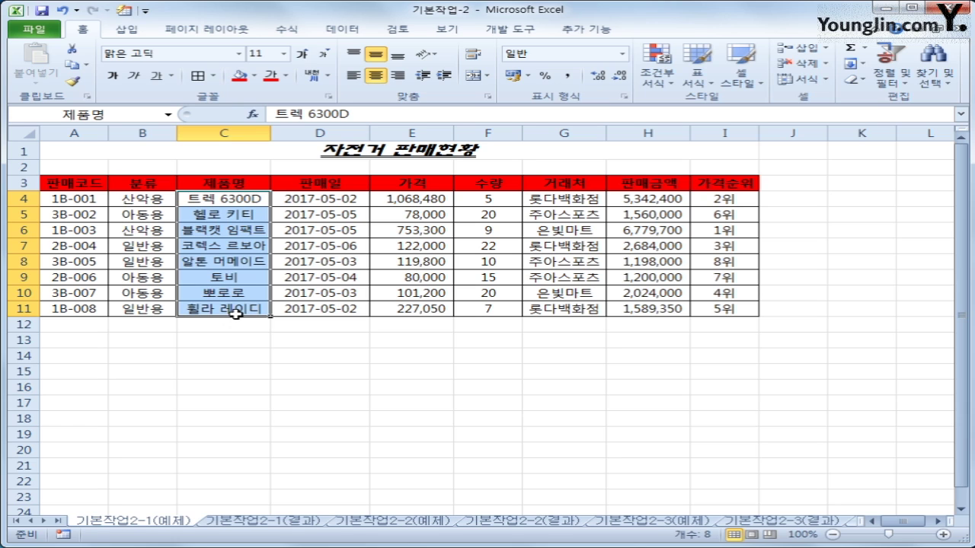
left_click_drag(238, 216, 232, 311)
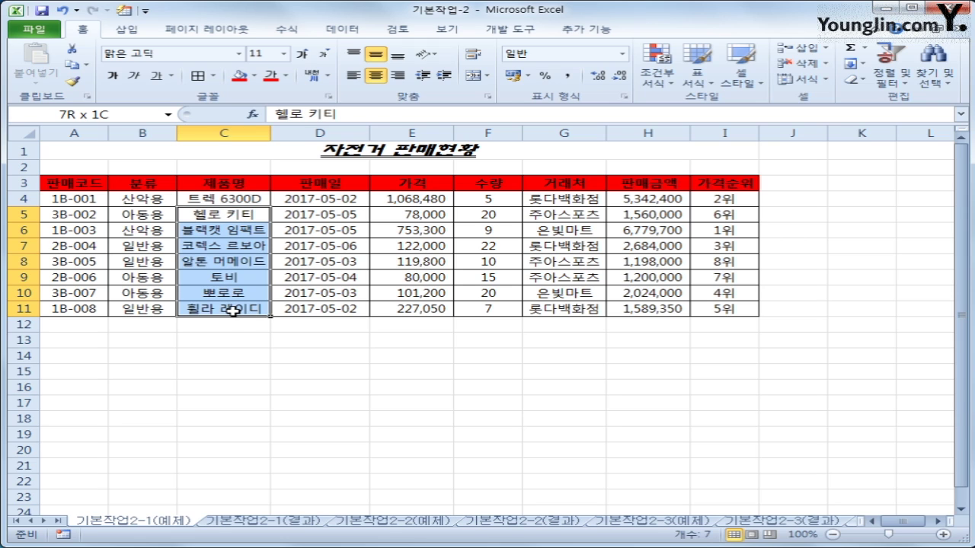
left_click_drag(232, 311, 232, 310)
left_click(386, 393)
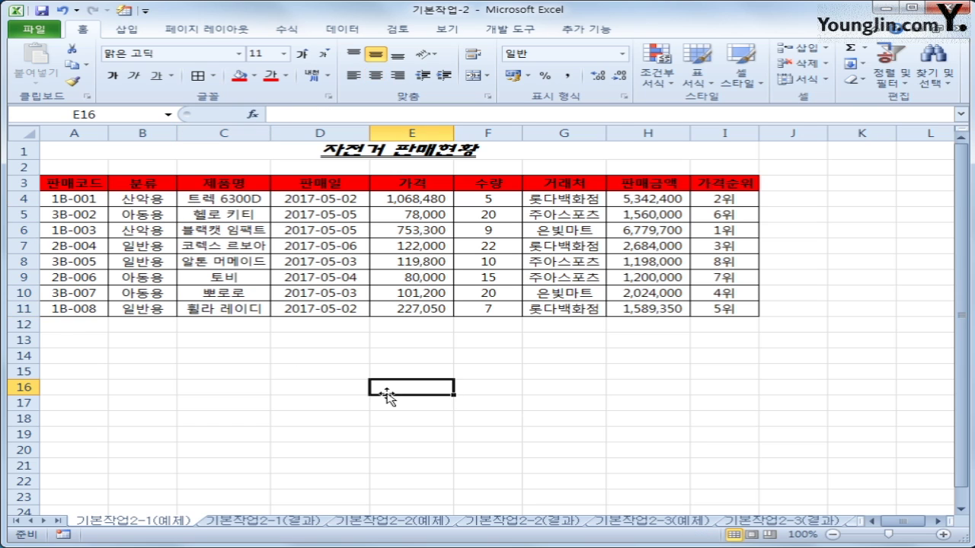
Delete the defined name 도서명 from the workbook's names, then select the 제품명 range C4:C11
left_click(293, 34)
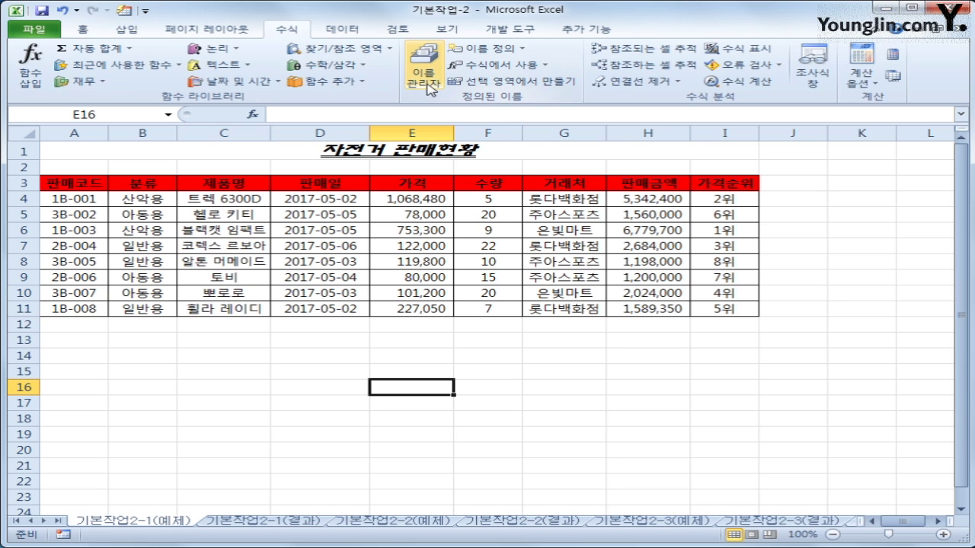
left_click(429, 89)
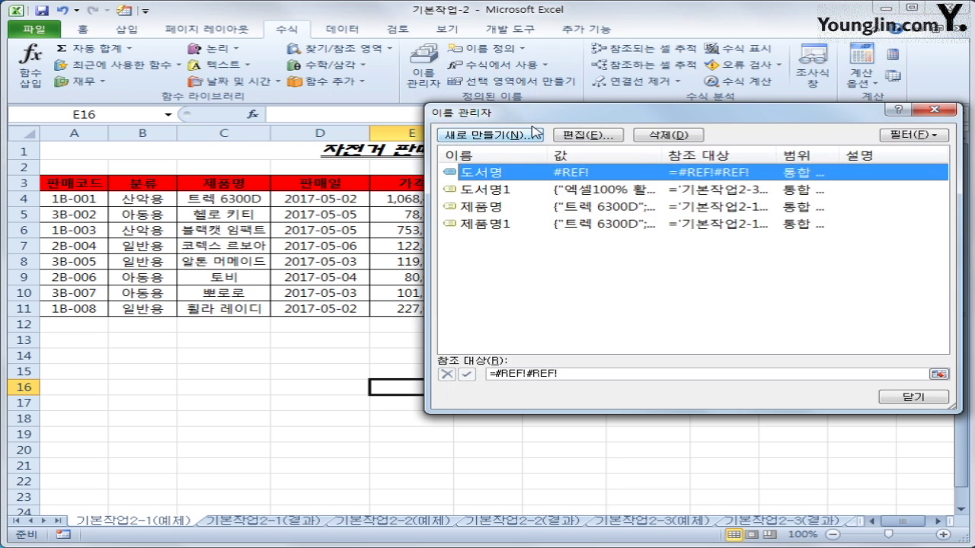
left_click_drag(531, 120, 309, 116)
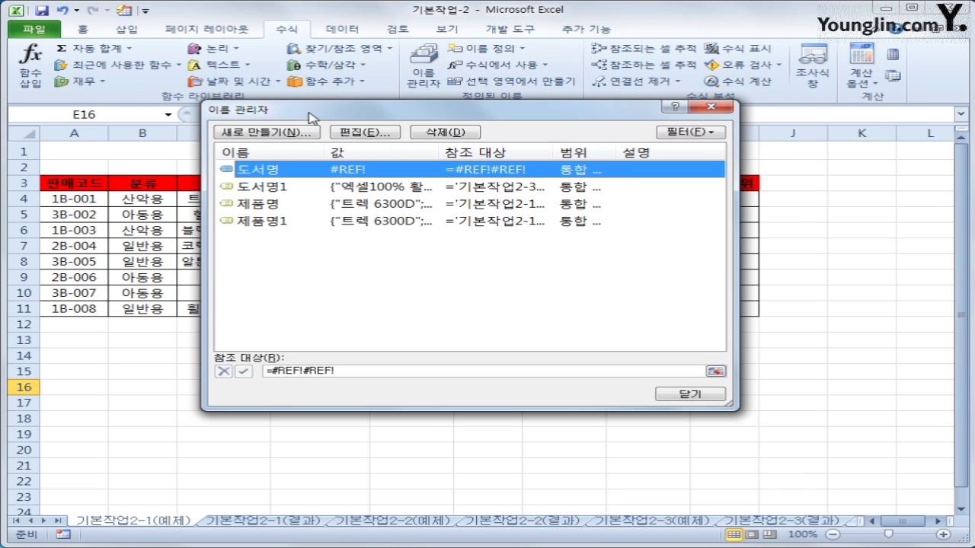
left_click(253, 206)
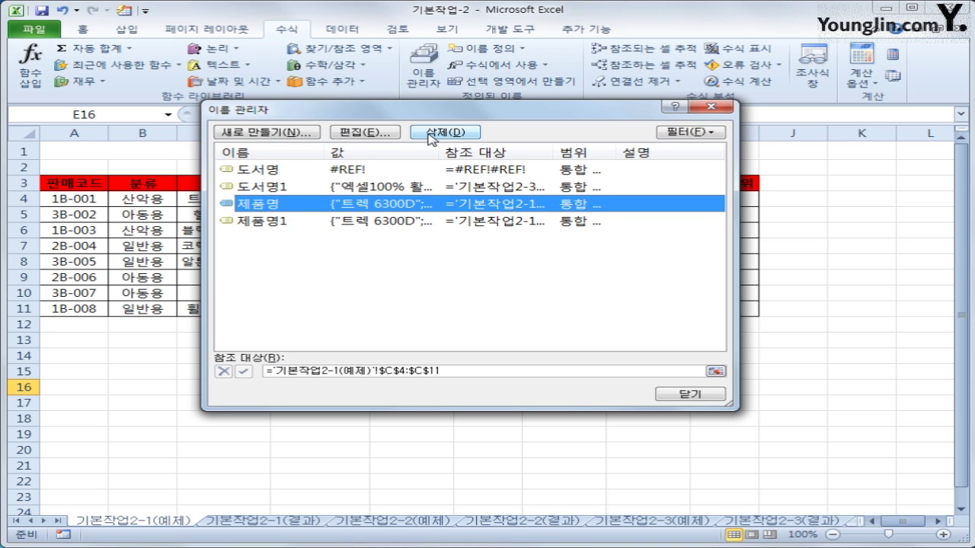
left_click(272, 174)
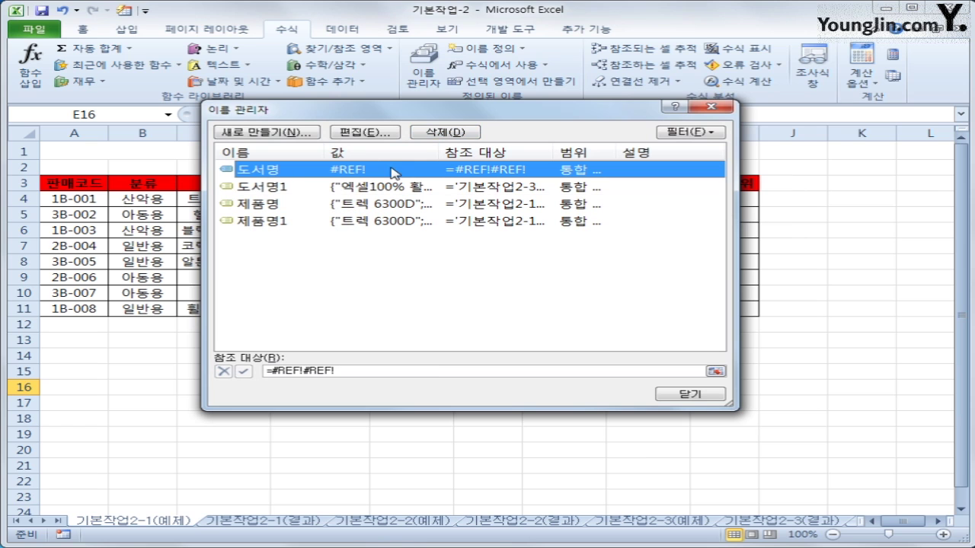
left_click(445, 134)
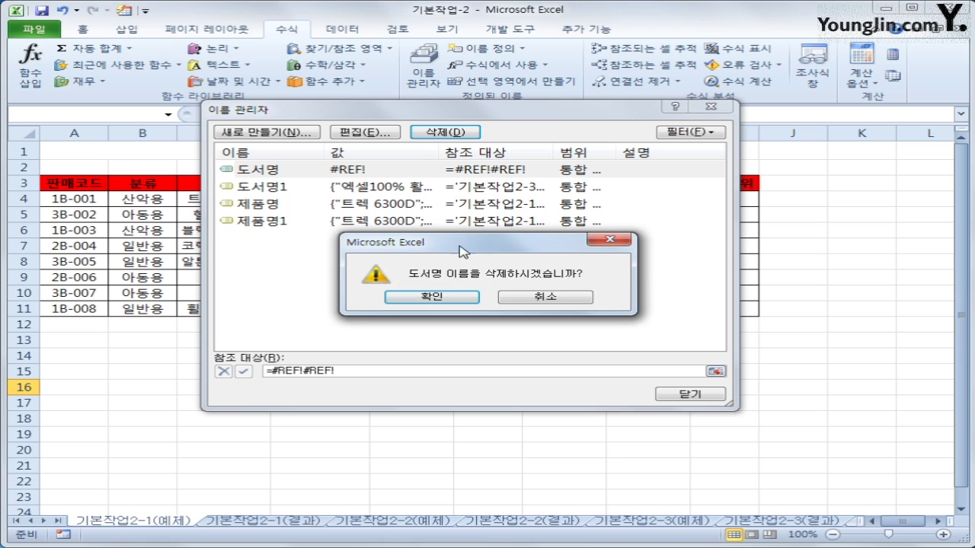
left_click_drag(460, 252, 446, 229)
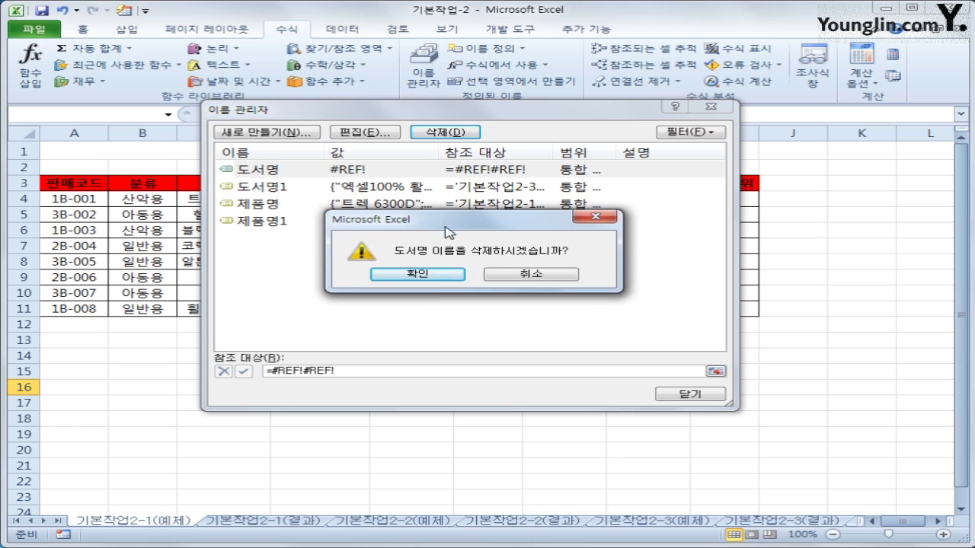
left_click(431, 279)
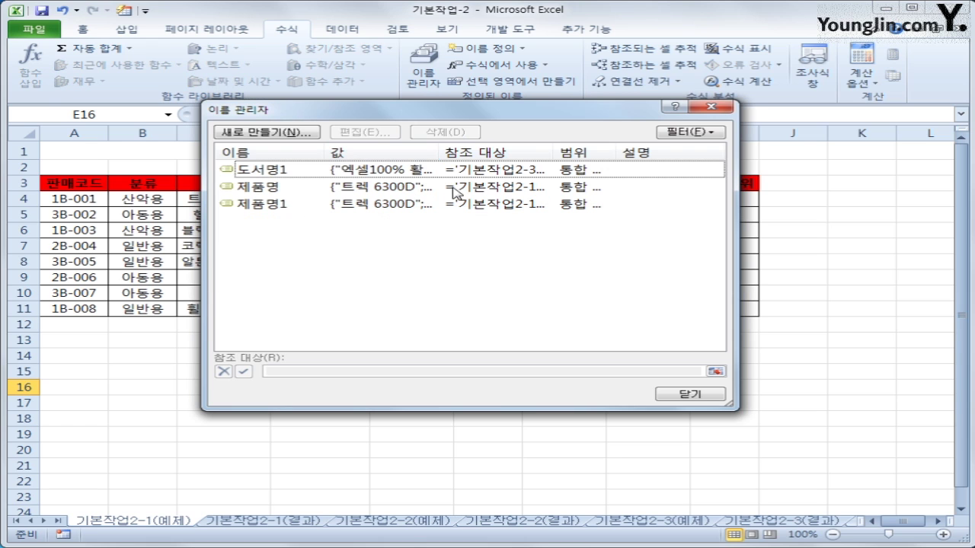
left_click(688, 394)
left_click_drag(242, 201, 237, 317)
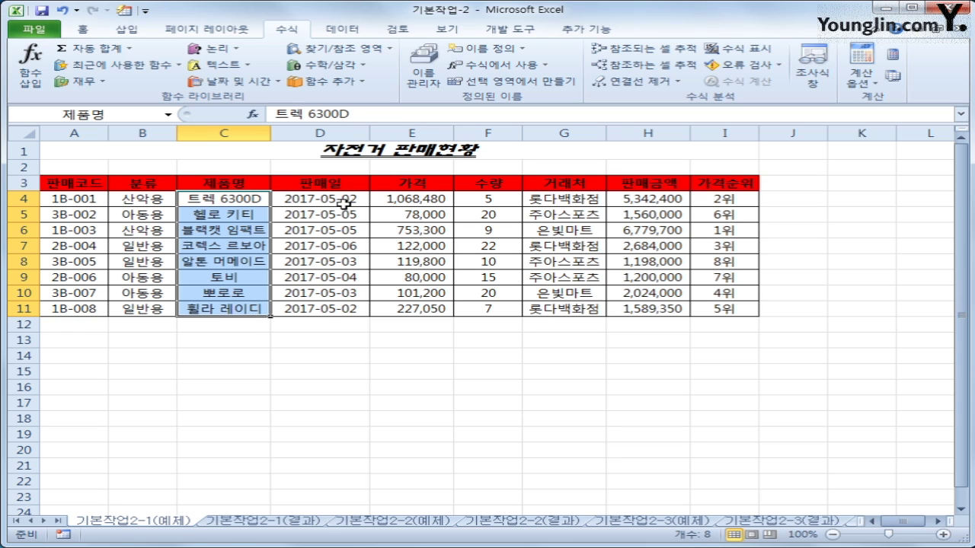
Start a custom date format for the 판매일 cells D4:D11, dropping the year and adding 월 after mm
left_click_drag(339, 203, 326, 315)
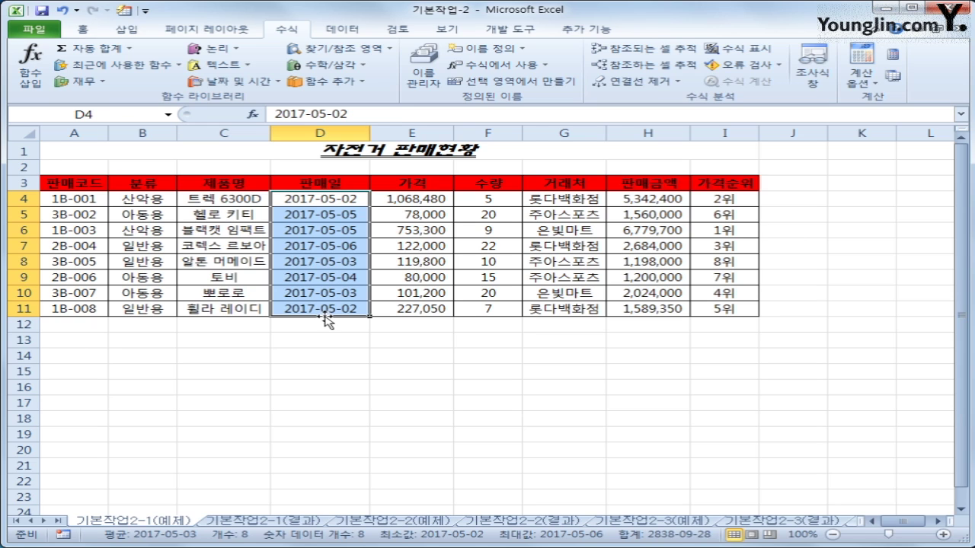
right_click(314, 229)
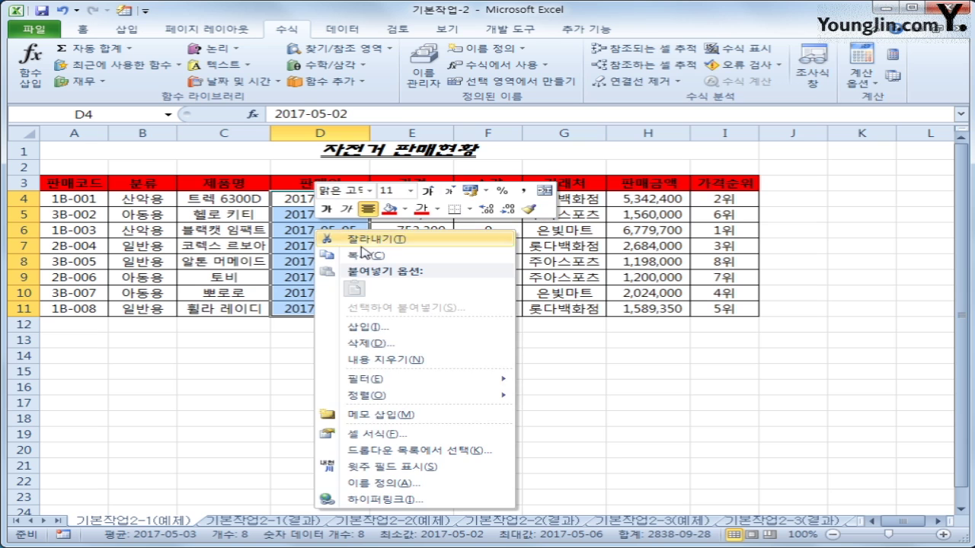
left_click(422, 437)
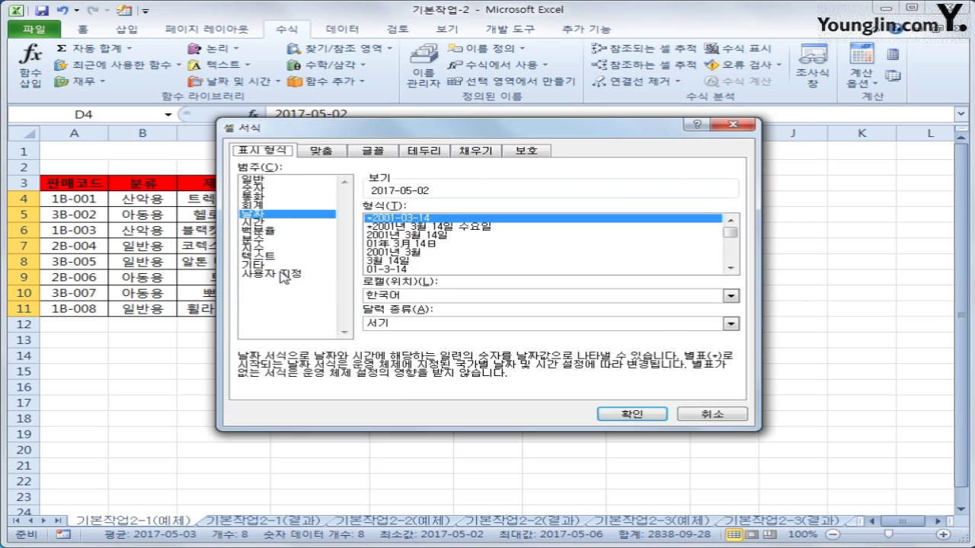
left_click(280, 276)
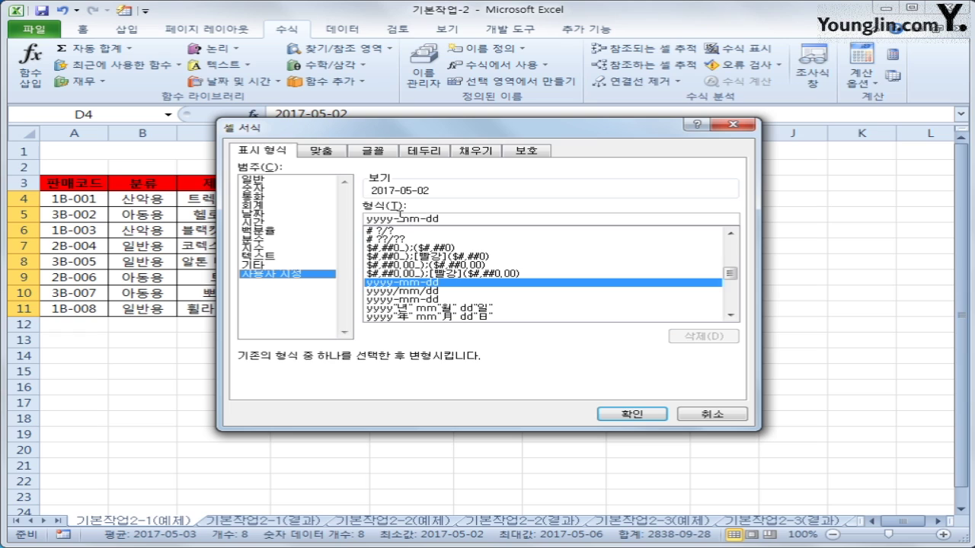
left_click_drag(399, 219, 349, 219)
key("Delete")
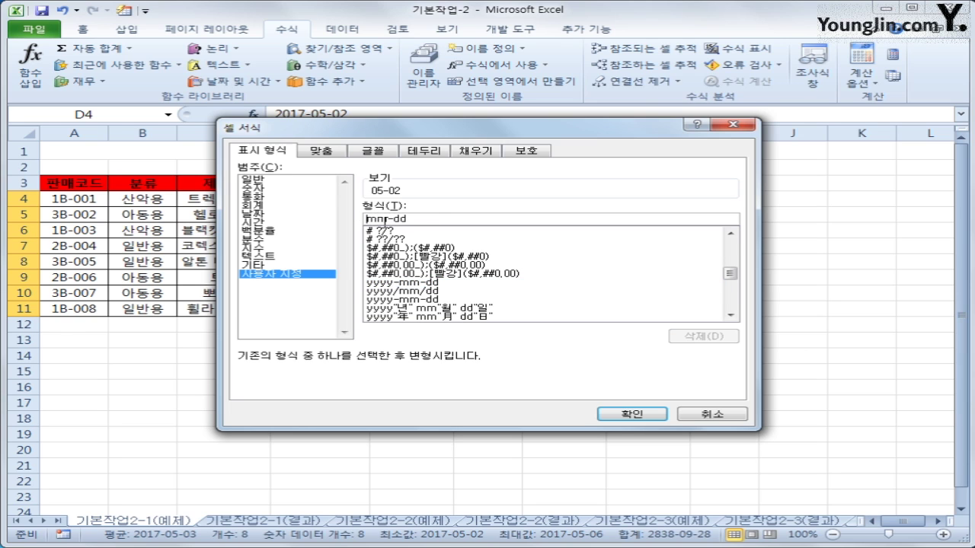
left_click(381, 220)
type("월")
key("Delete")
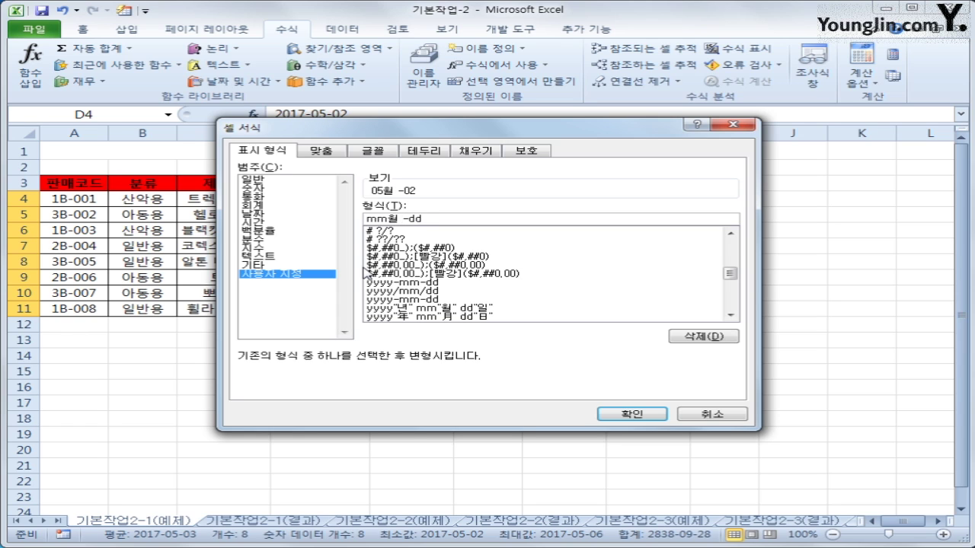
Complete the custom date format as mm월 dd일 (aaa) and apply it to the 판매일 cells
type("dd일 (")
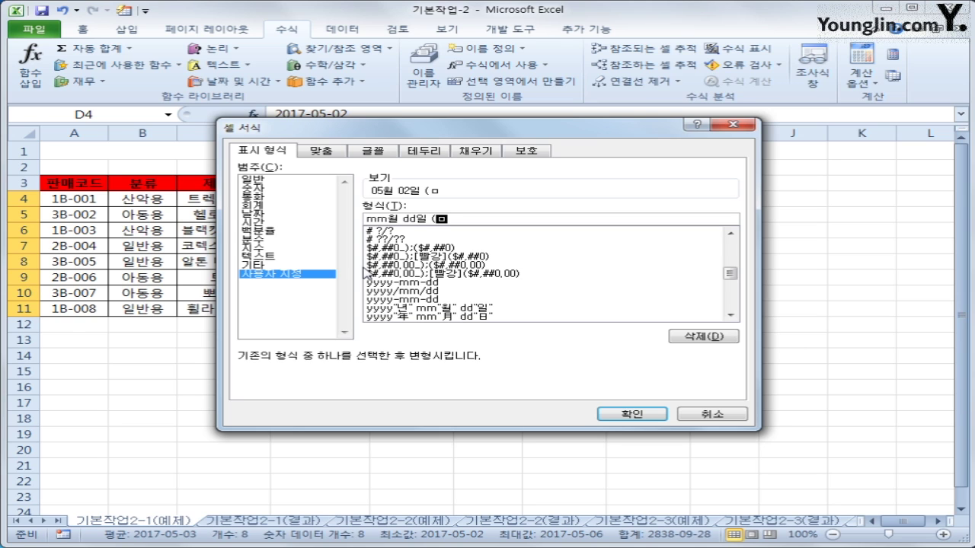
type("aaaa")
key("BackSpace")
type(")")
left_click(620, 415)
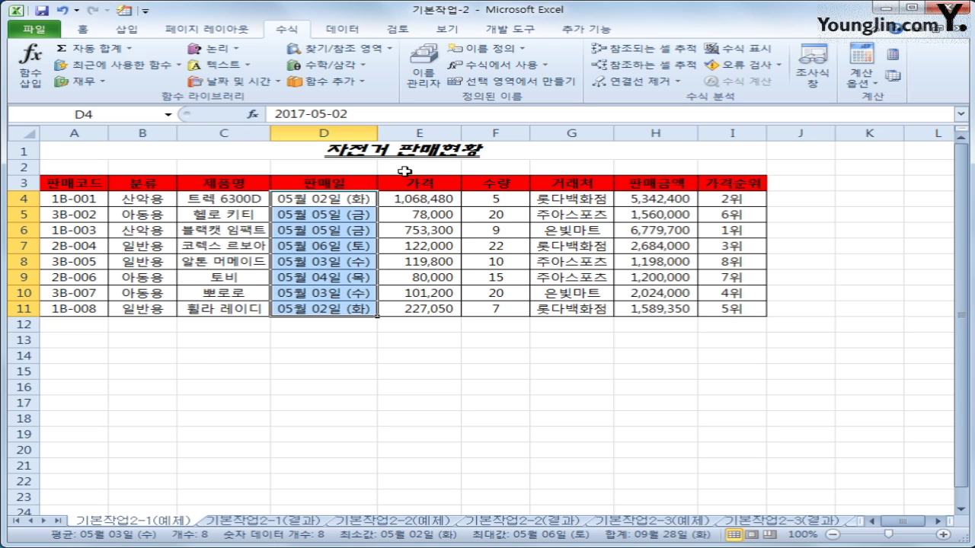
Compare the formatted table on 기본작업2-1(예제) with the reference on 기본작업2-1(결과)
left_click(326, 185)
left_click(230, 522)
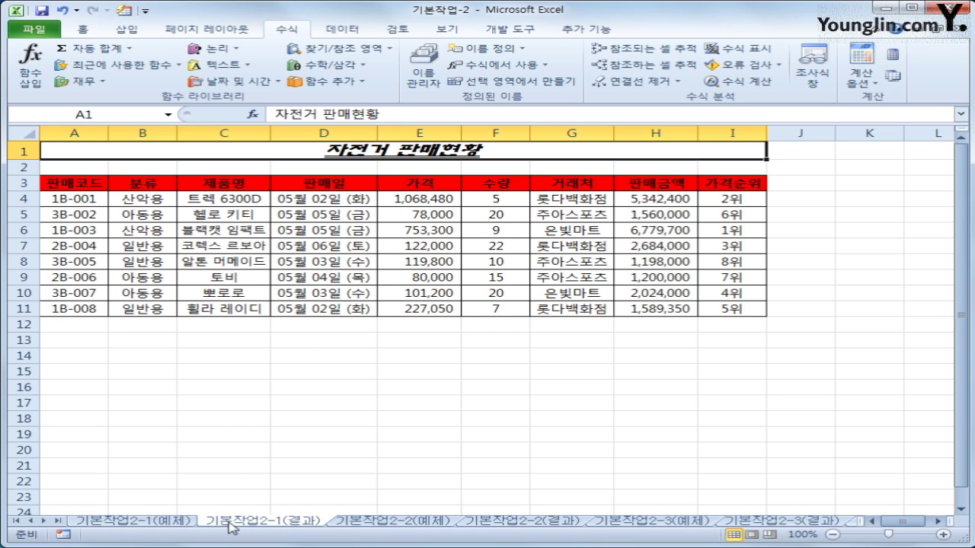
left_click(182, 522)
left_click(237, 524)
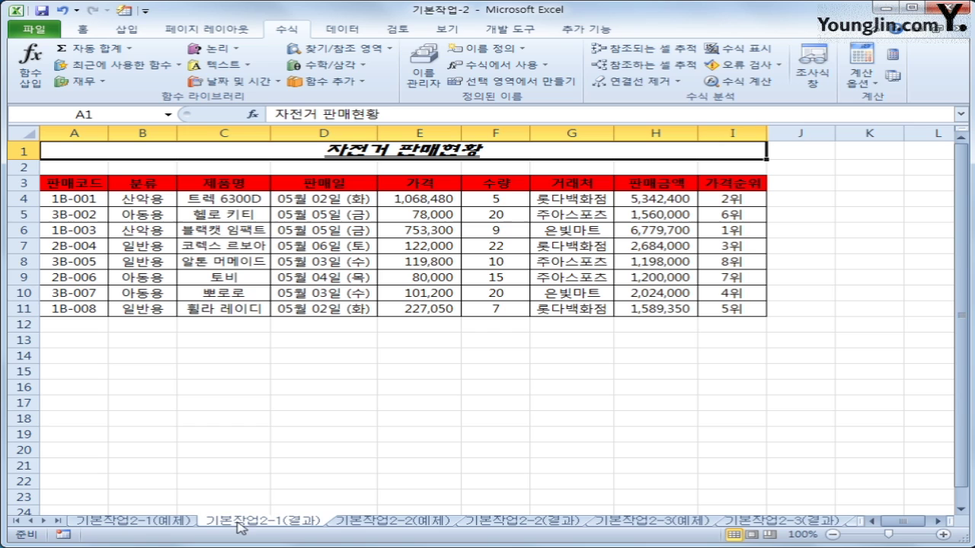
left_click(169, 524)
left_click(253, 526)
left_click(171, 522)
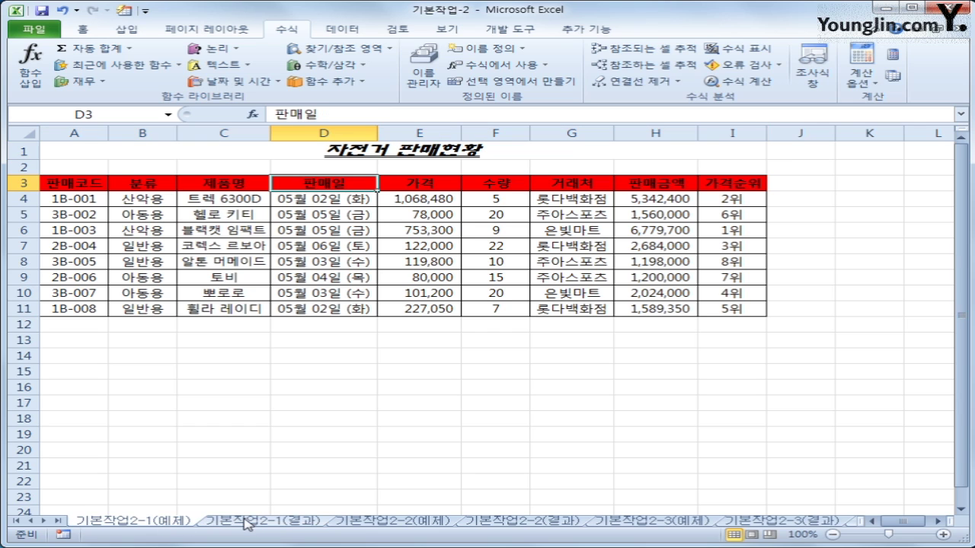
left_click(247, 523)
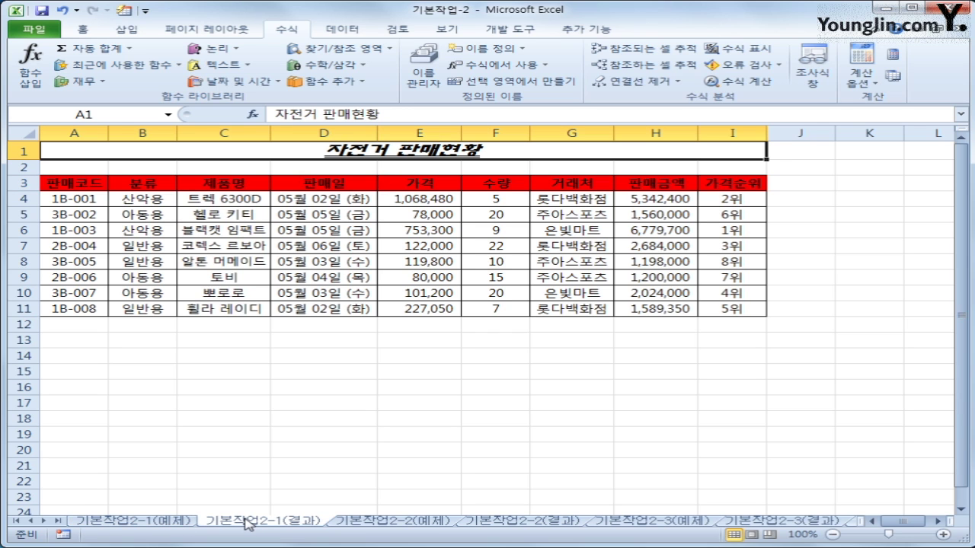
left_click(157, 524)
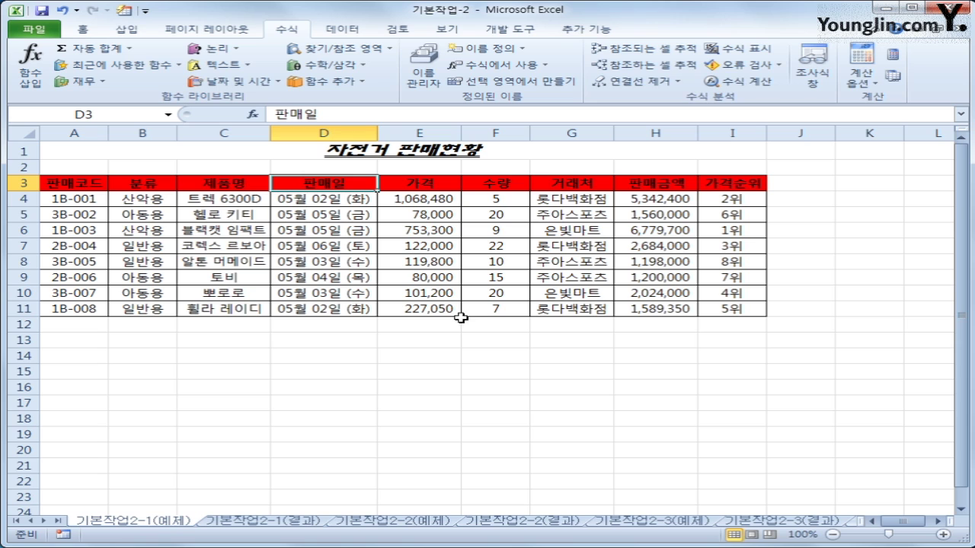
On sheet 기본작업2-2(예제), insert the special character ◎ before the title 영업실적 현황 in A1
left_click(358, 524)
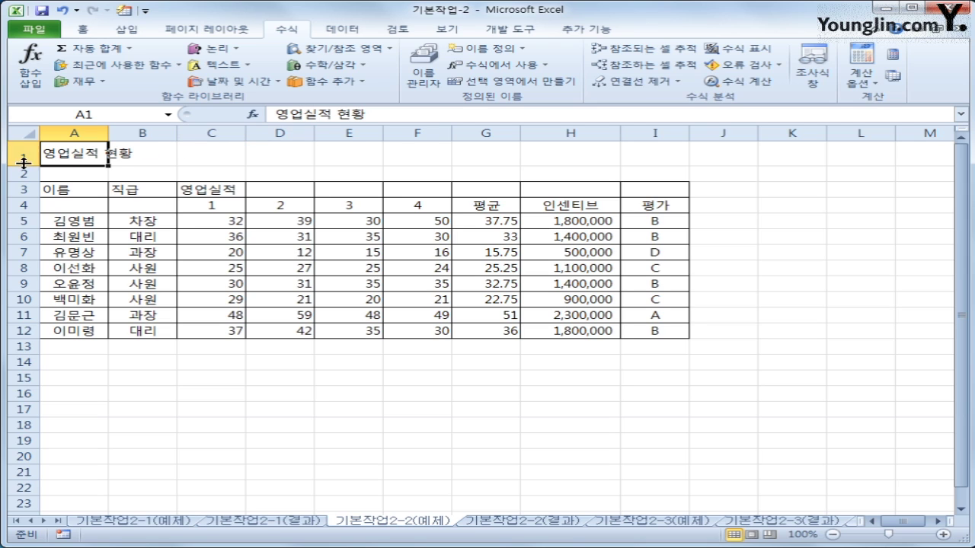
double_click(44, 154)
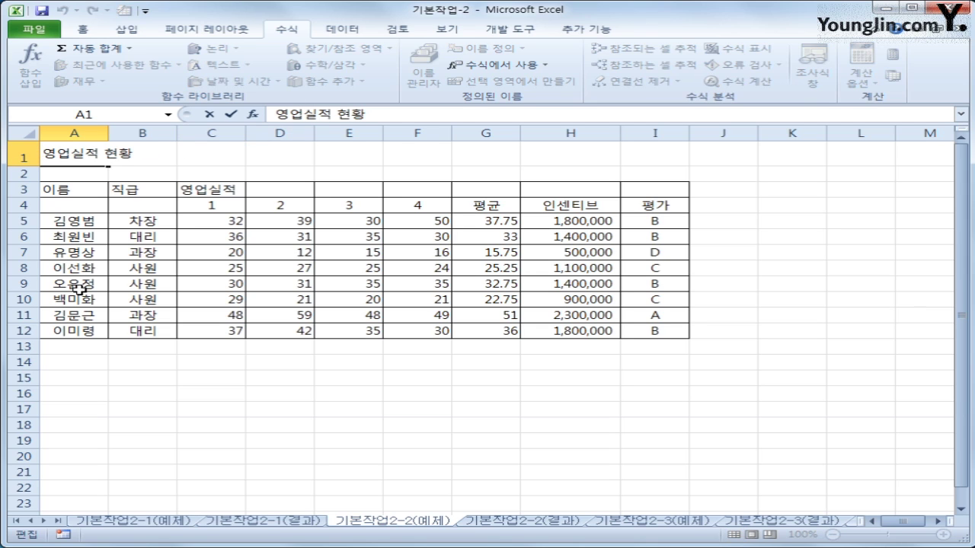
left_click(276, 112)
type("a")
key("BackSpace")
type("ㅁ")
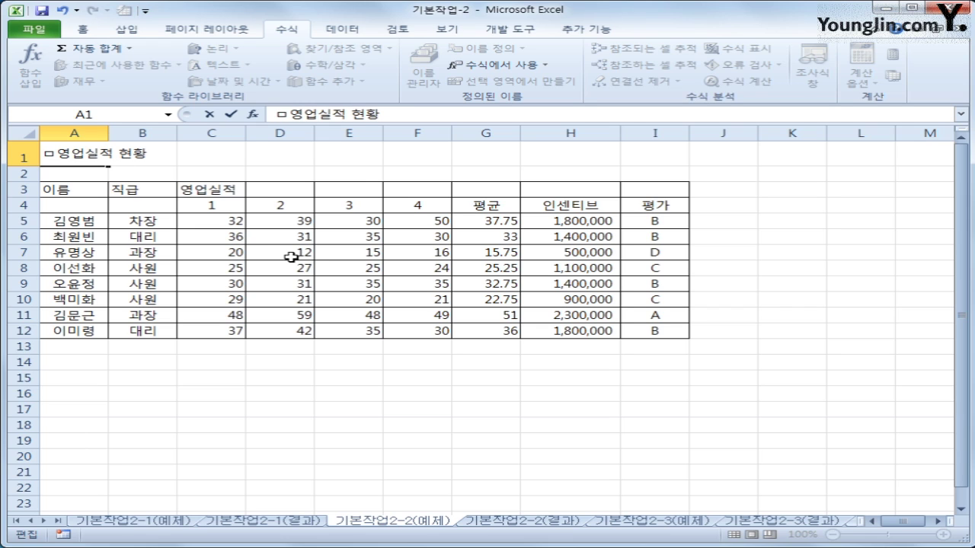
key("Hangul_Hanja")
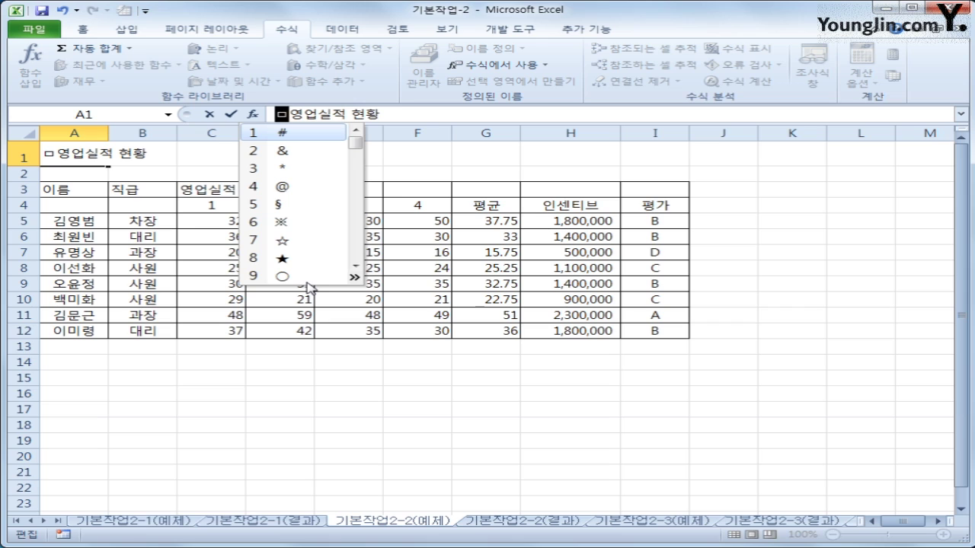
left_click(355, 277)
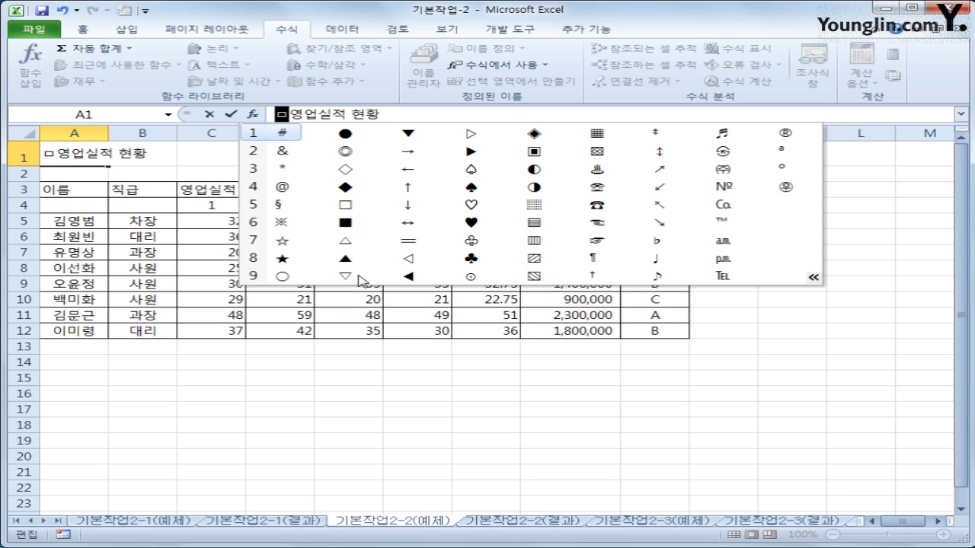
left_click(346, 156)
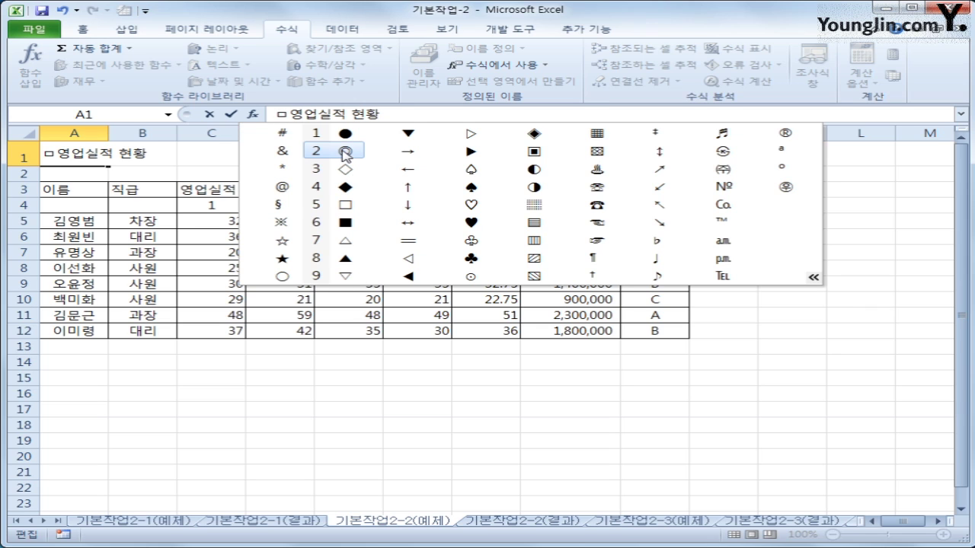
left_click(344, 152)
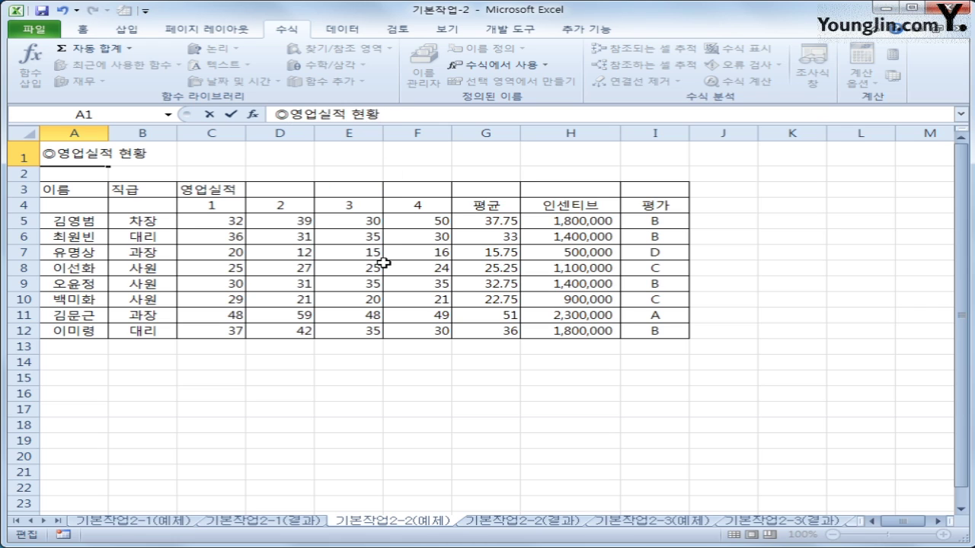
Add the special character ◎ after the title text in A1 and commit the cell as ◎영업실적 현황◎
type("ㅁ")
key("Hangul_Hanja")
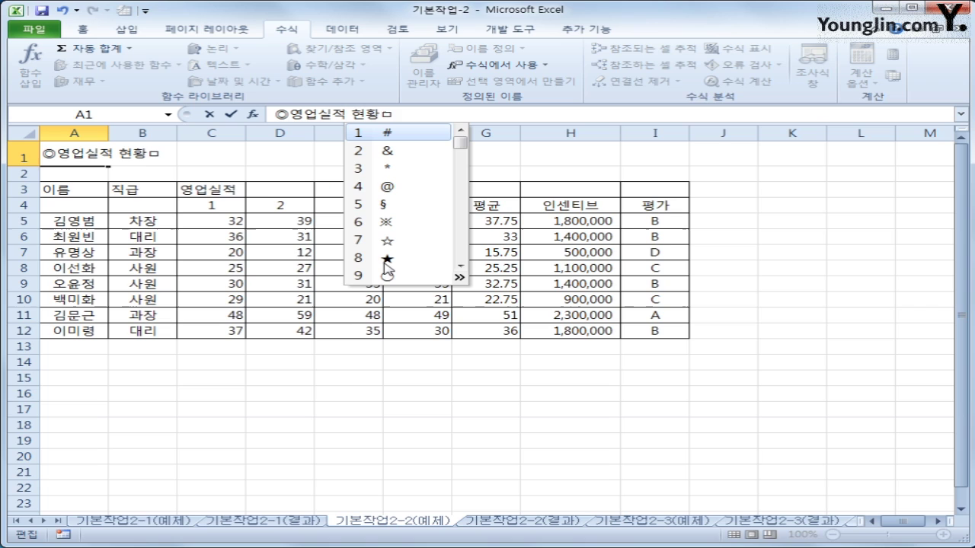
left_click(461, 280)
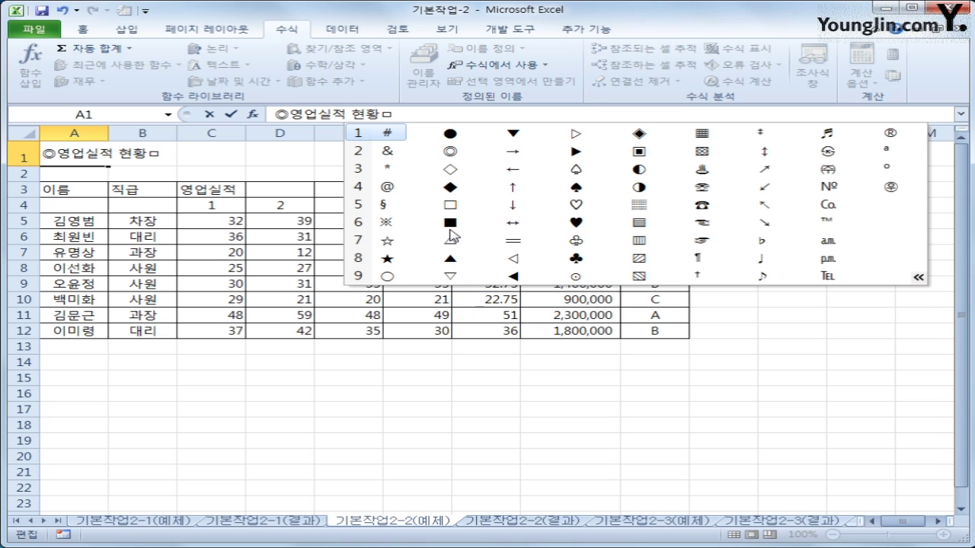
left_click(446, 152)
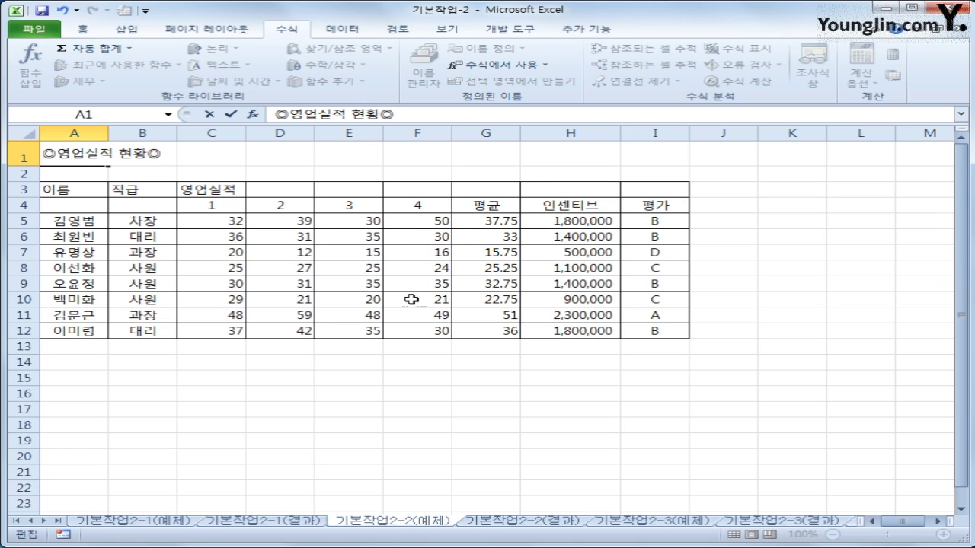
left_click(284, 390)
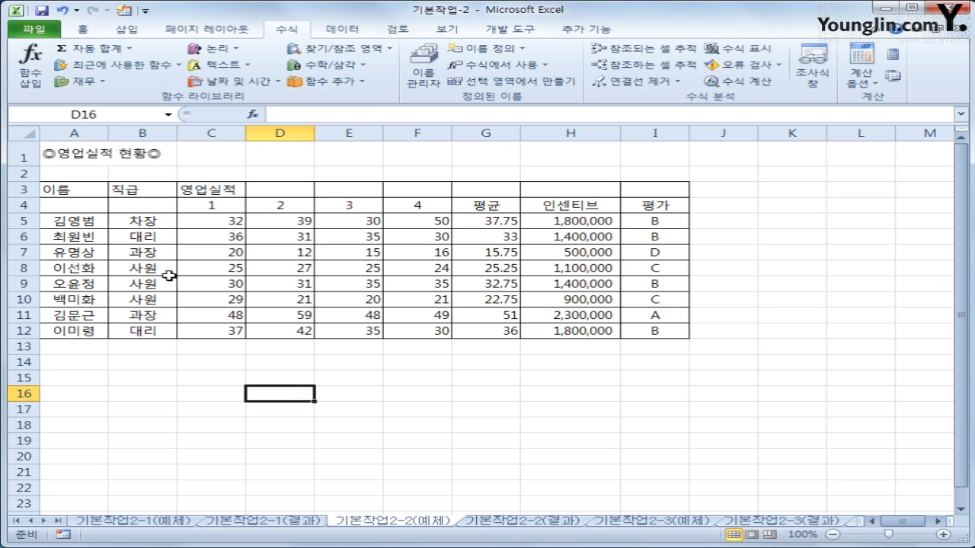
left_click(112, 156)
left_click(67, 157)
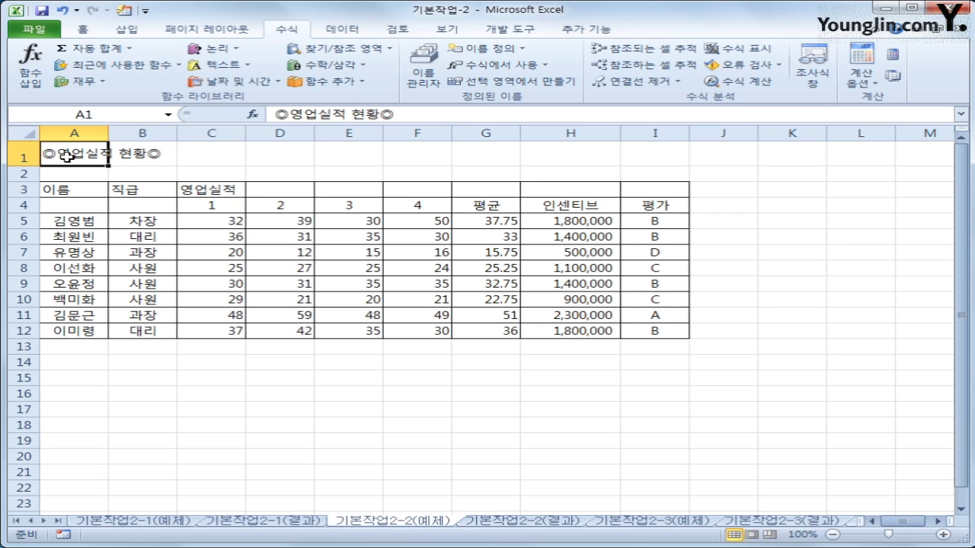
left_click(144, 401)
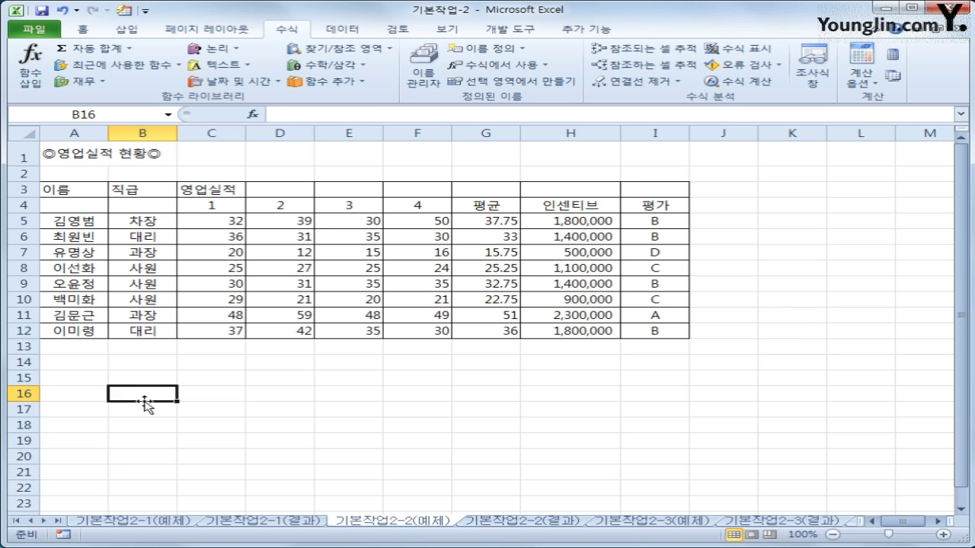
In B16, try converting the consonants ㅁ and ㅇ to special characters, and discard the entry
type("ㅁ")
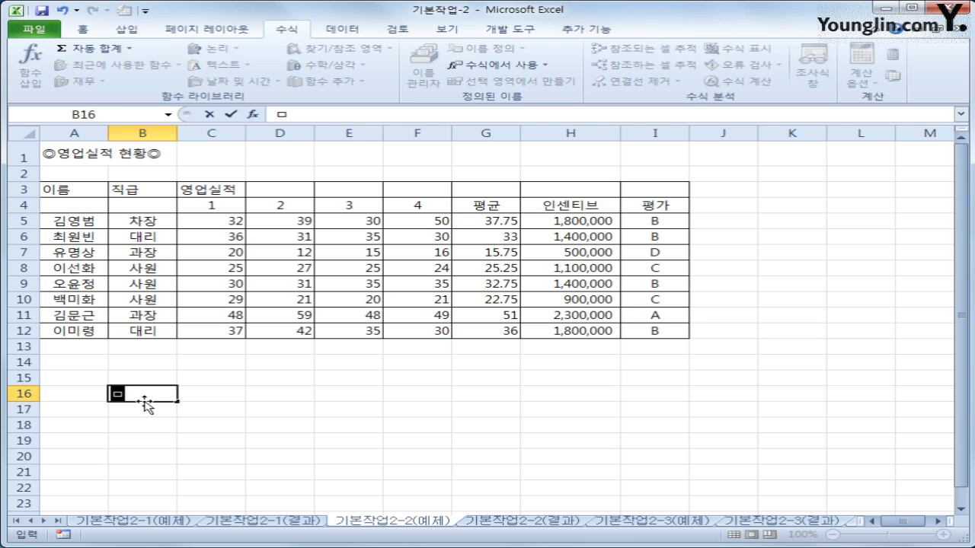
key("Hangul_Hanja")
key("Escape")
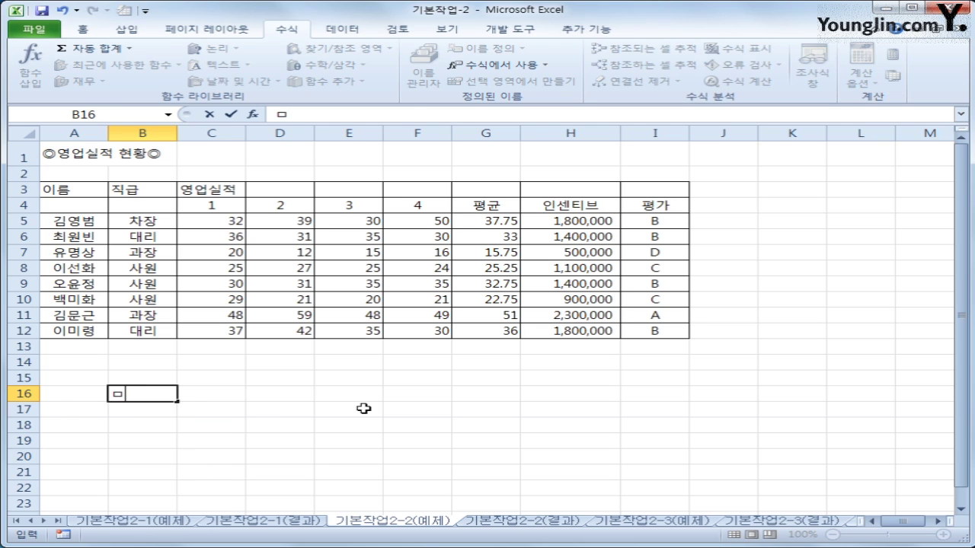
left_click_drag(167, 395, 114, 394)
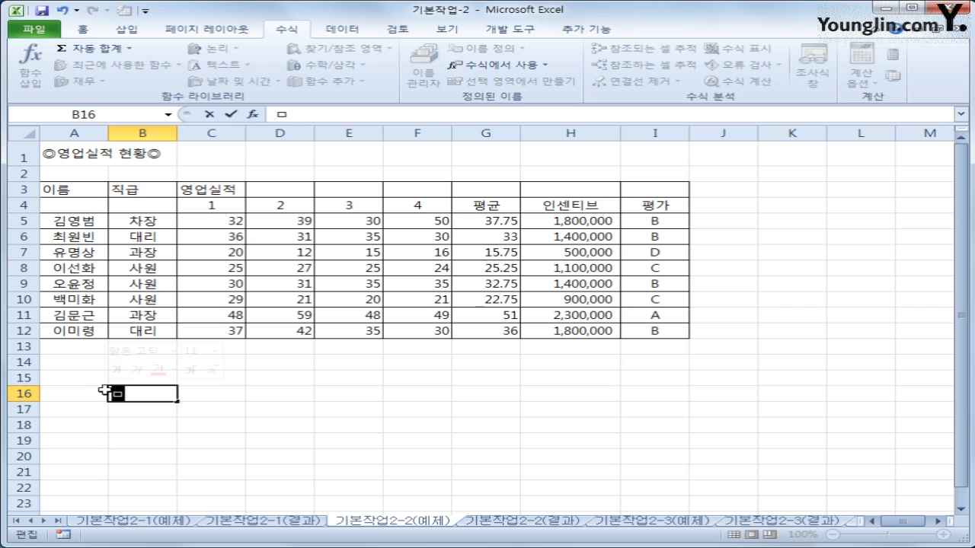
type("ㅇ")
key("Hangul_Hanja")
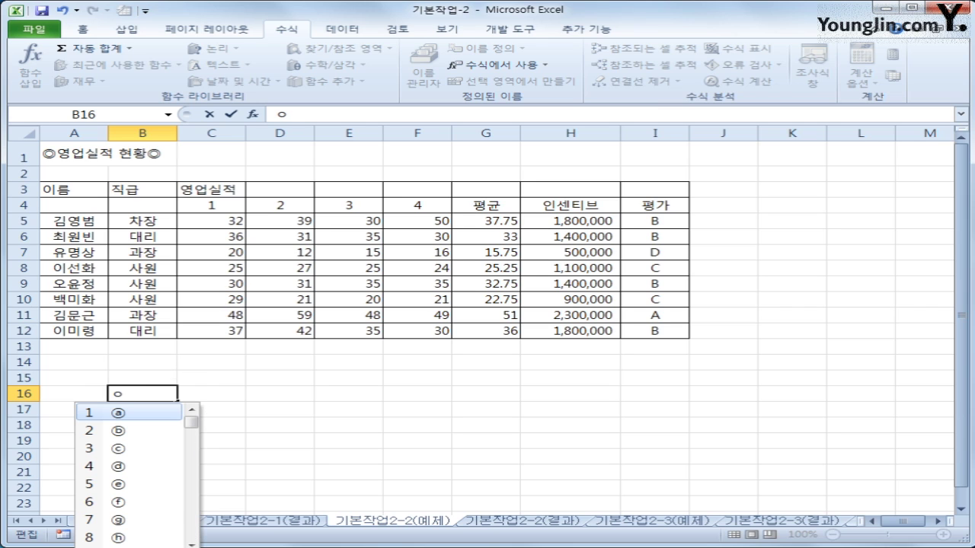
key("Escape")
key("Escape")
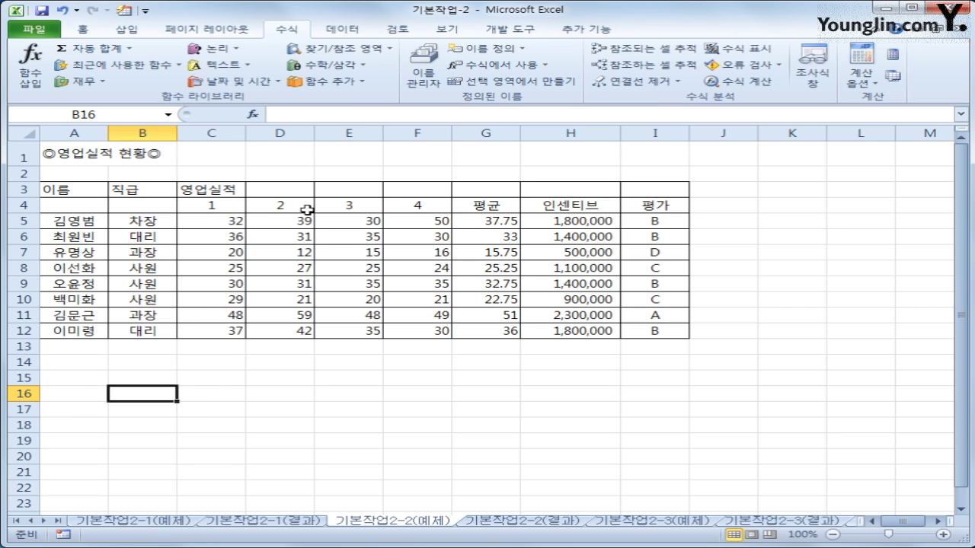
Bring up the special-character list for ㅇ in E1, expand it to show all symbols, and discard the entry
left_click(352, 154)
type("ㅇ")
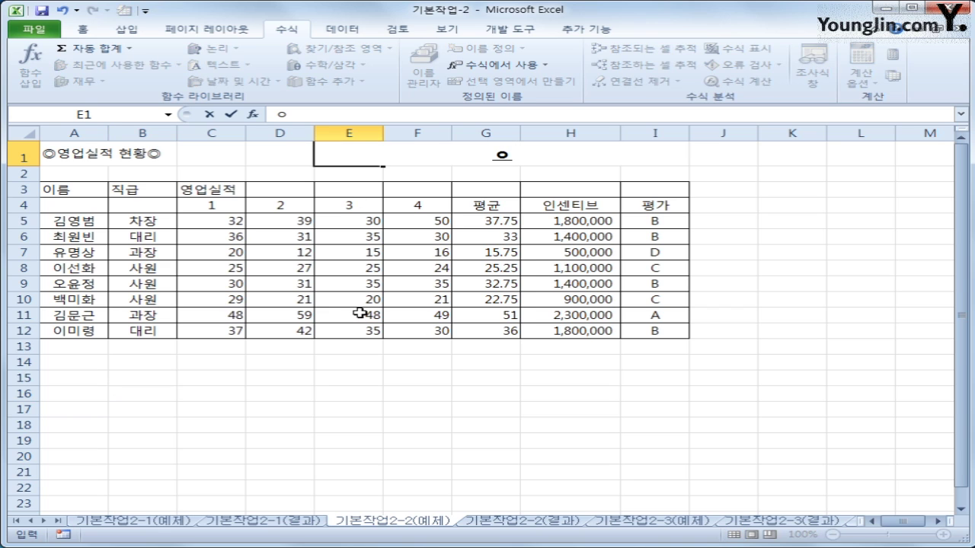
key("Hangul_Hanja")
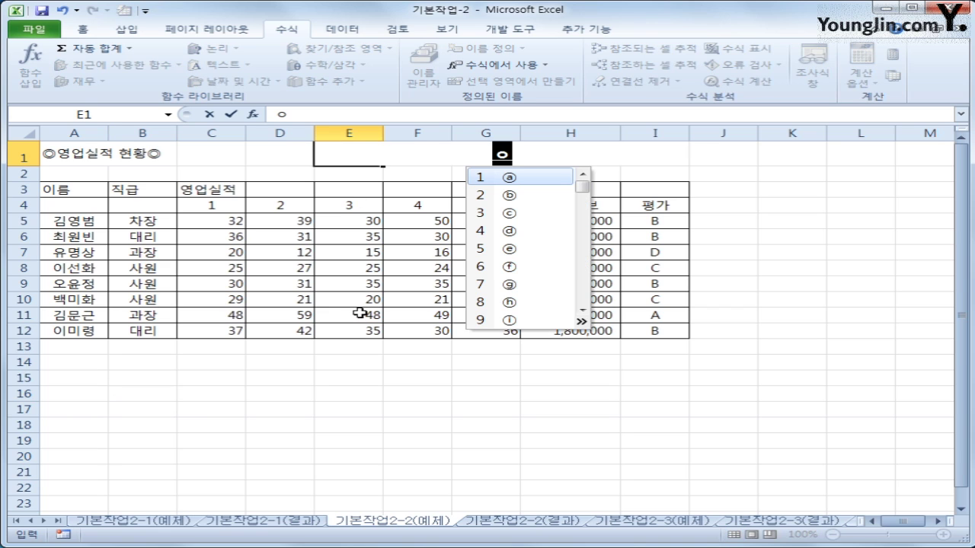
left_click(581, 321)
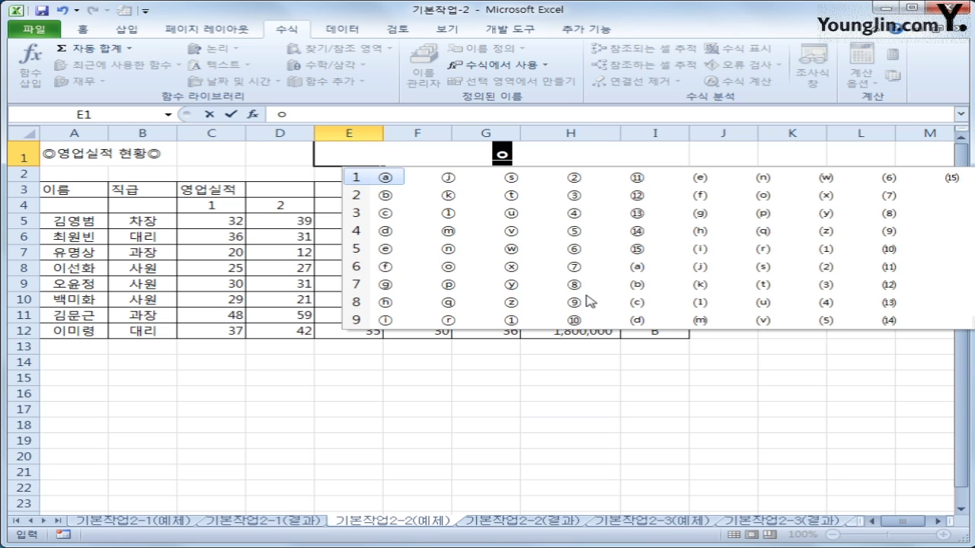
key("Escape")
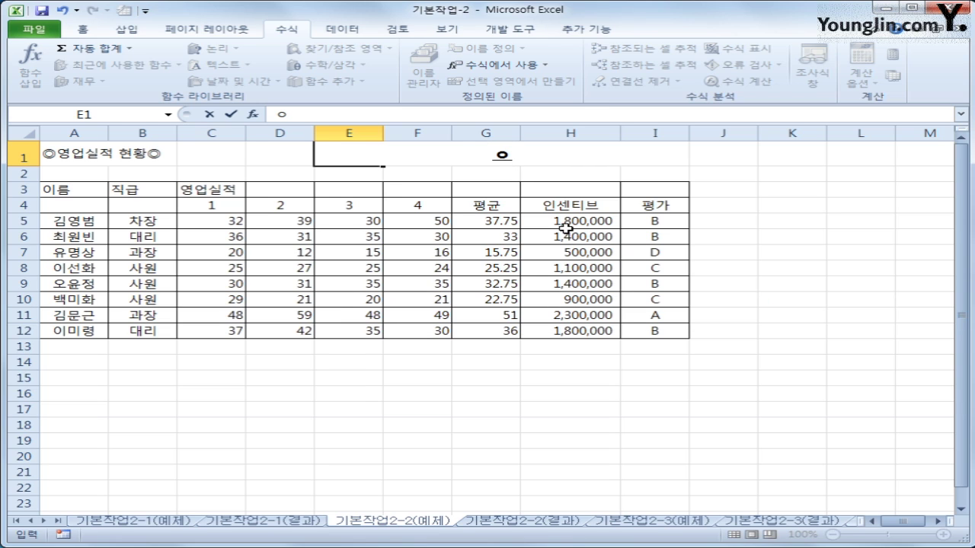
key("Escape")
left_click(461, 430)
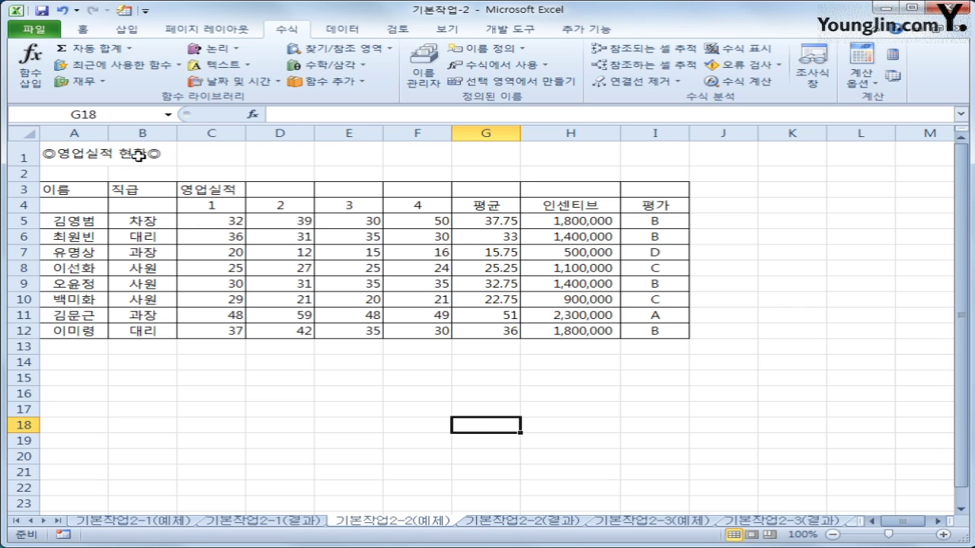
Start inserting a symbol in B14 and try out the circled numbers ⑦, ⑬ and ⑫ in the 괄호 영숫자 subset
left_click(142, 368)
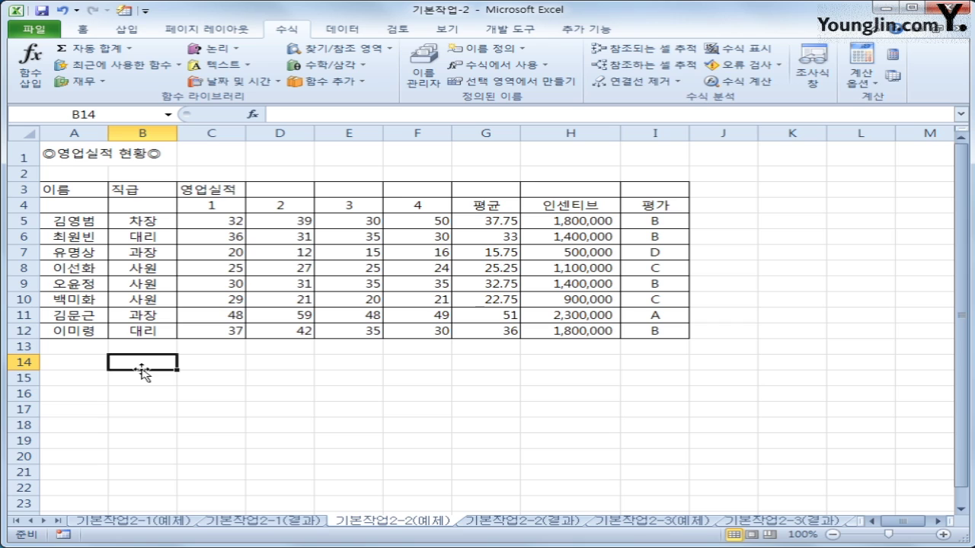
left_click(129, 30)
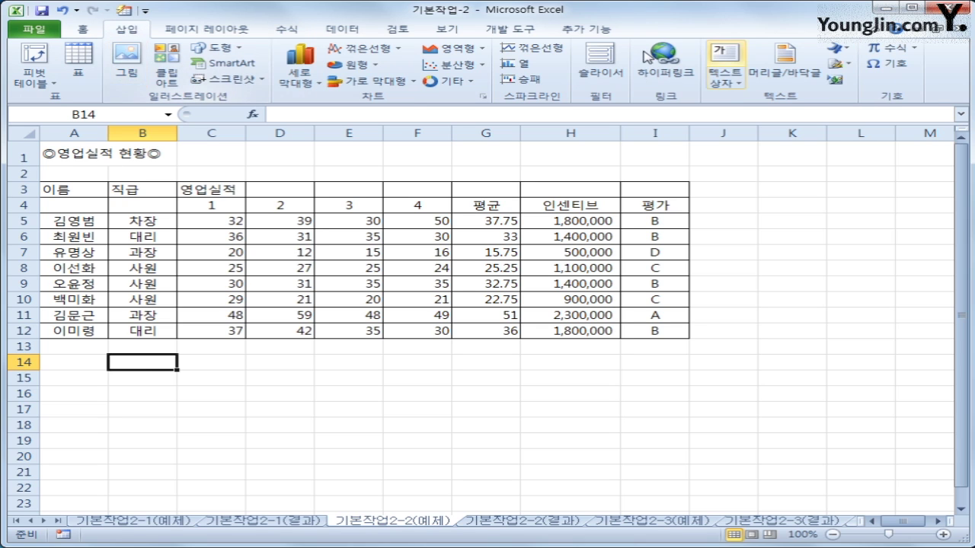
left_click(891, 65)
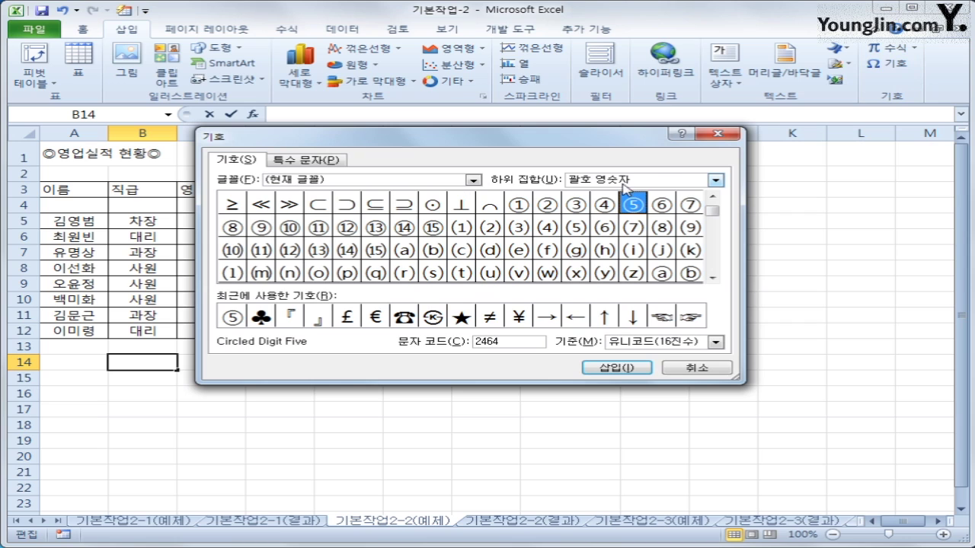
left_click(661, 207)
left_click(689, 206)
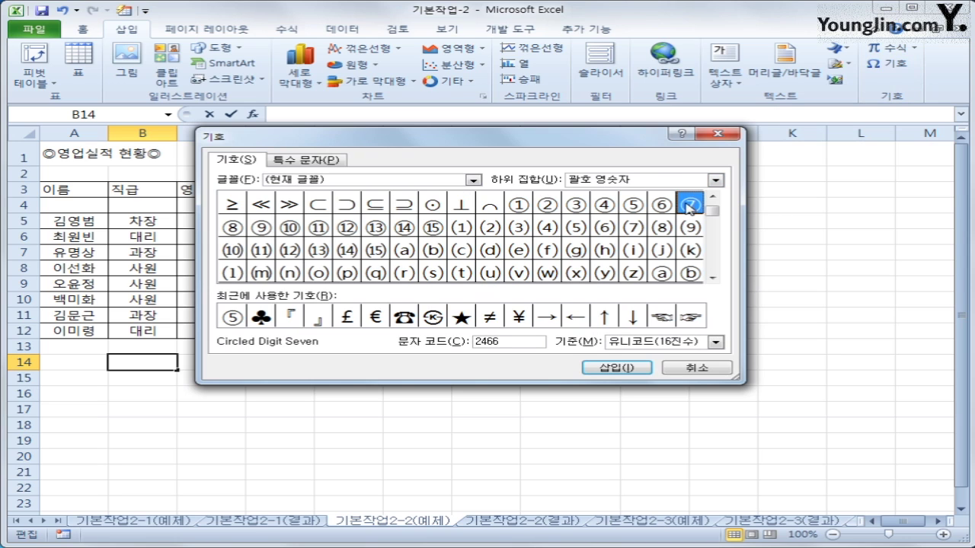
left_click(410, 233)
left_click(377, 233)
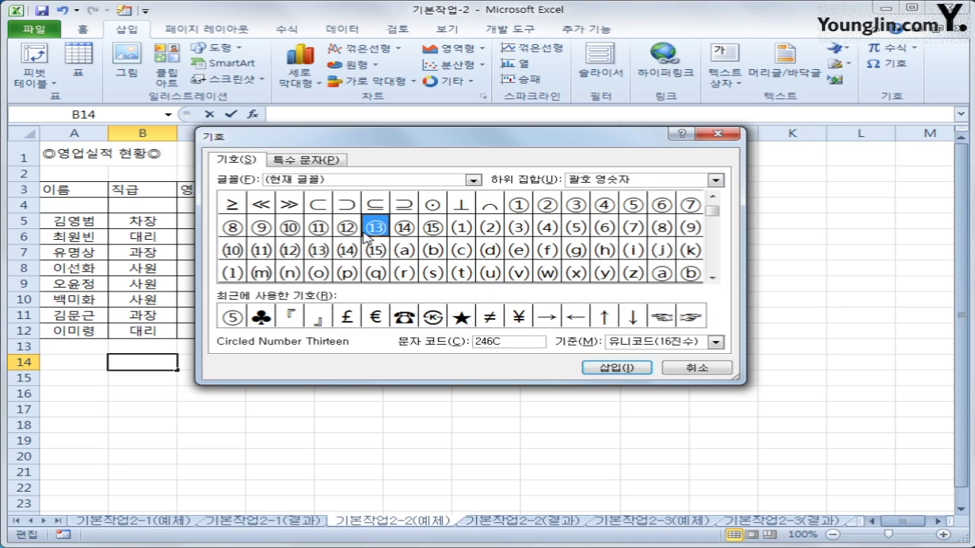
left_click(347, 227)
Browse the symbol subsets, including 여러 가지 기술 기호, and switch to the 도형 subset
left_click(717, 181)
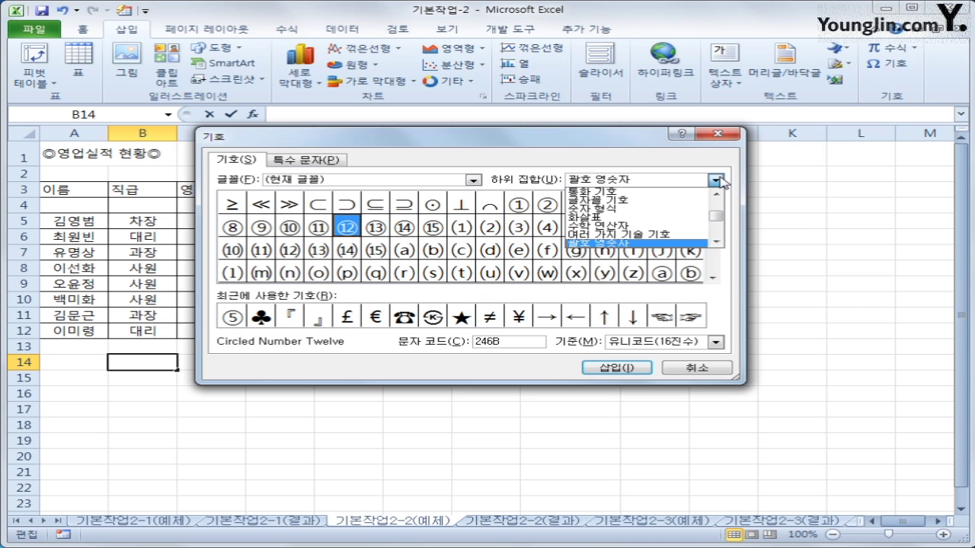
left_click(697, 234)
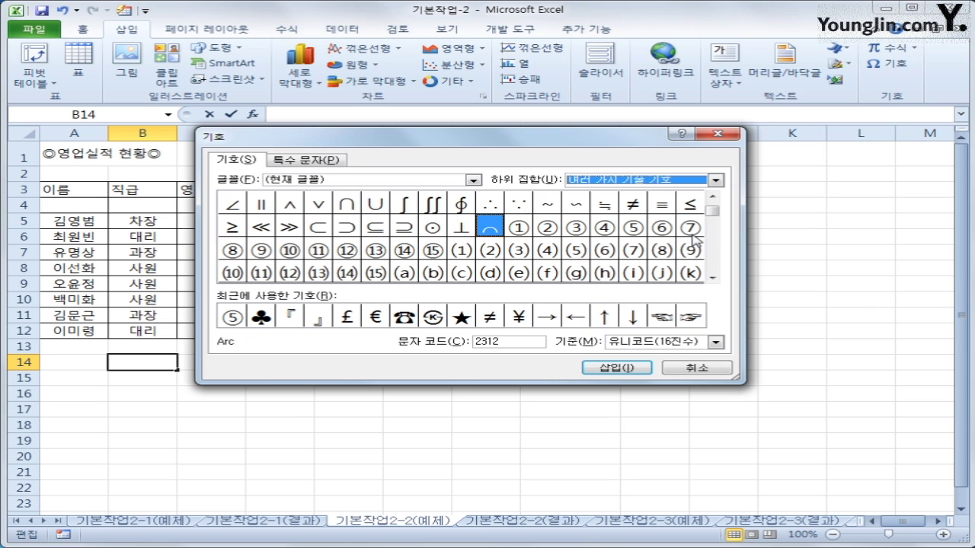
left_click(717, 181)
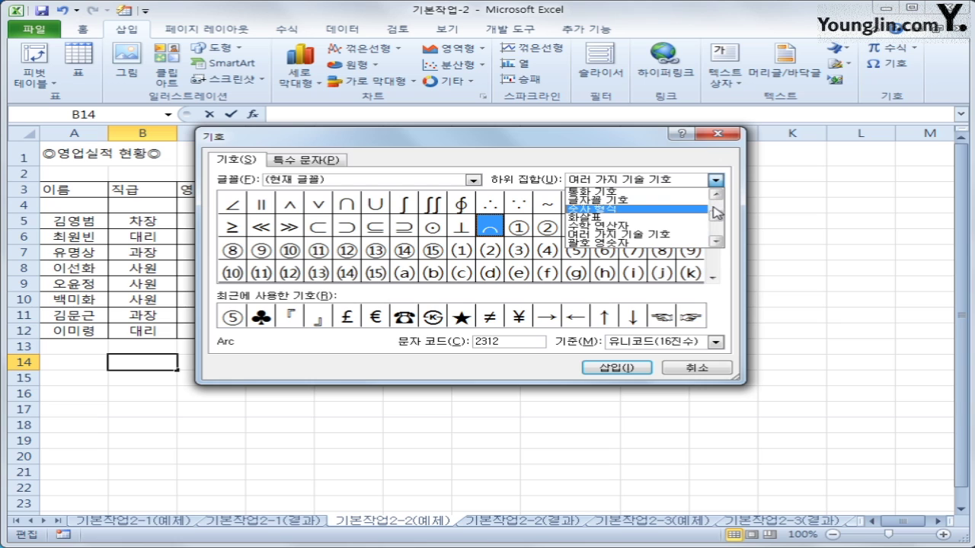
left_click(716, 197)
scroll(716, 198, "up", 8)
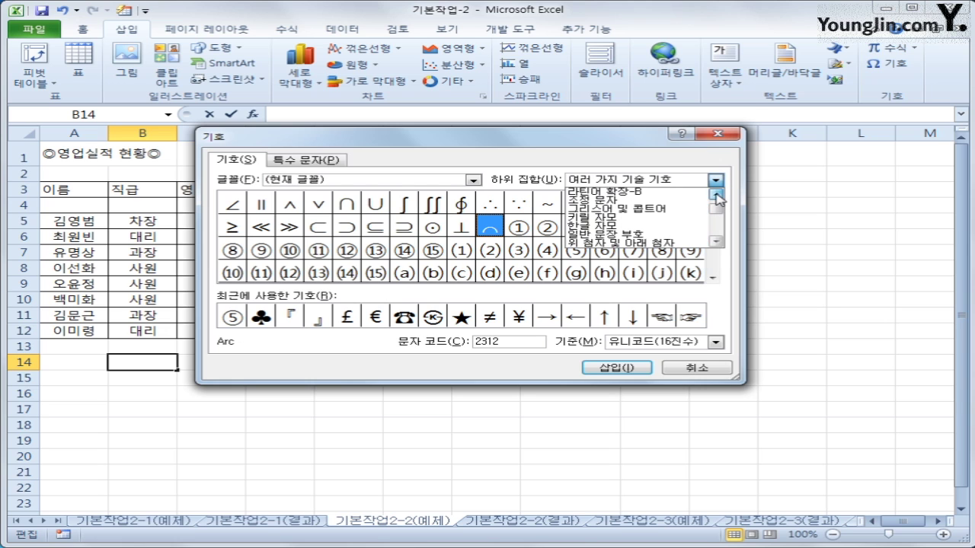
left_click_drag(717, 207, 716, 226)
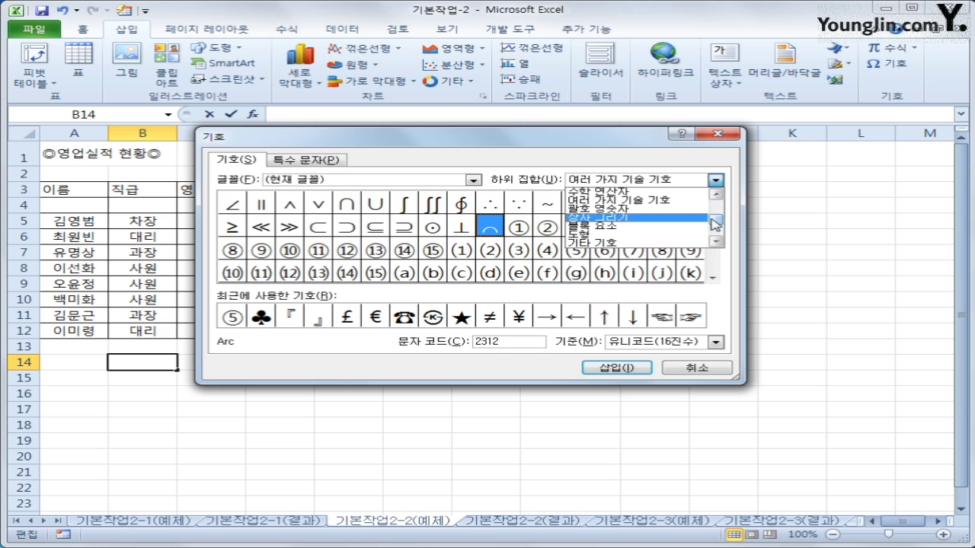
left_click(658, 235)
left_click(715, 181)
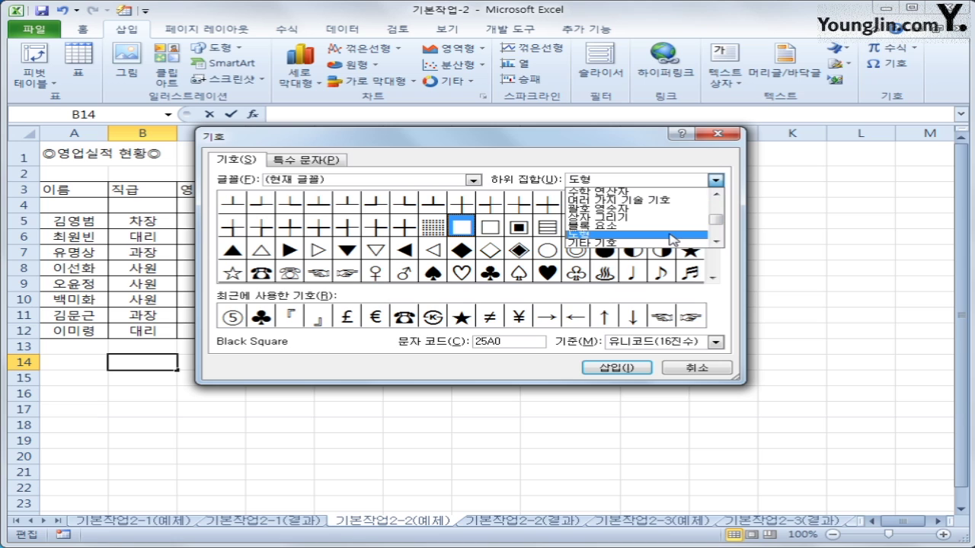
left_click(720, 160)
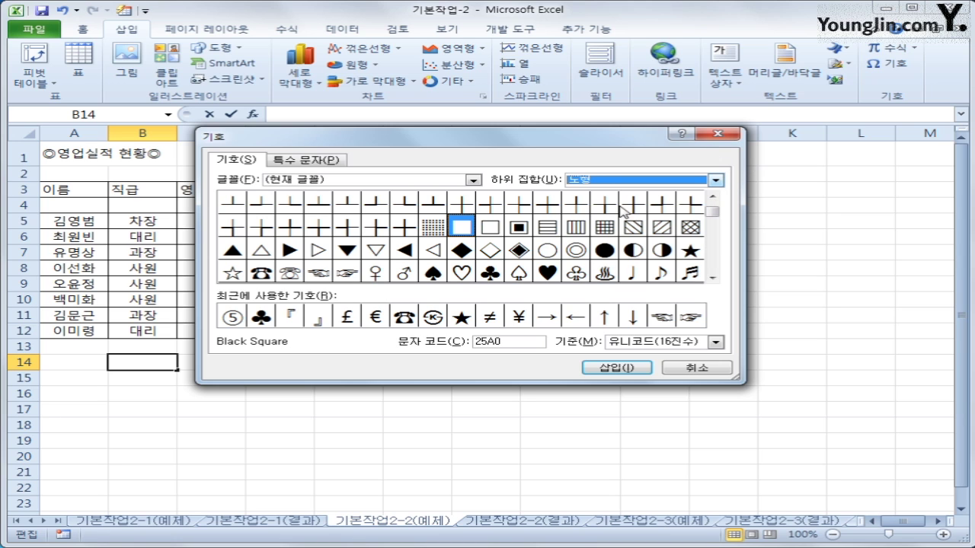
Insert the ◎ symbol into B14, close the symbol dialog and discard the cell entry
left_click(577, 250)
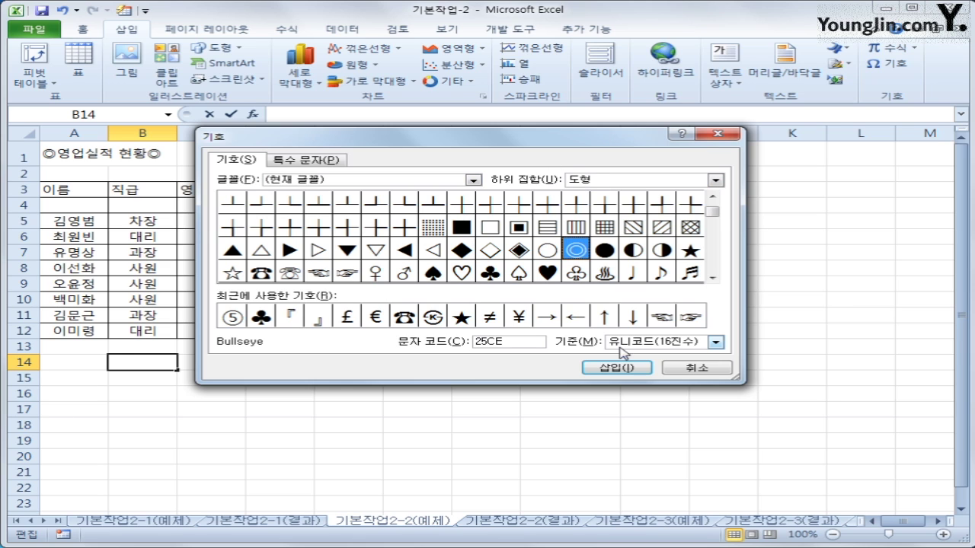
left_click(621, 367)
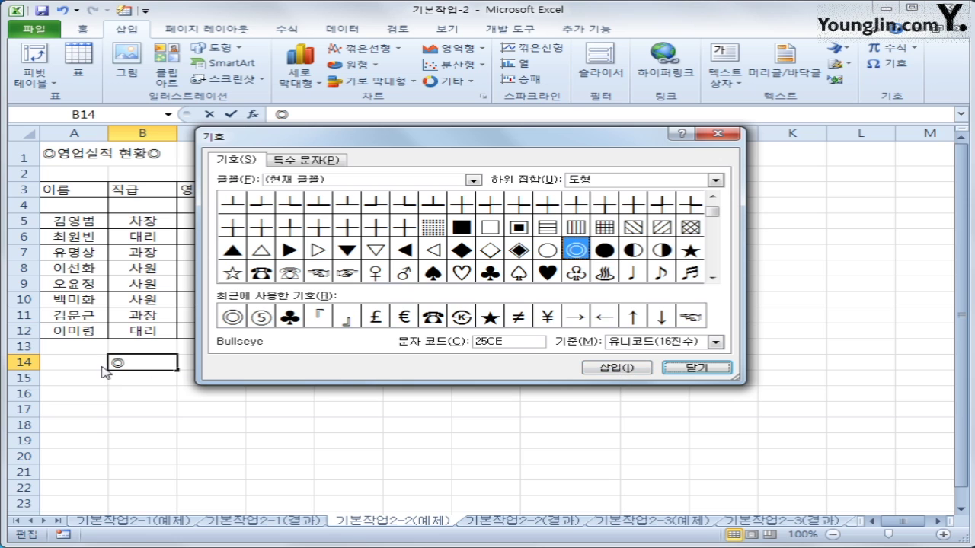
left_click(696, 369)
key("Escape")
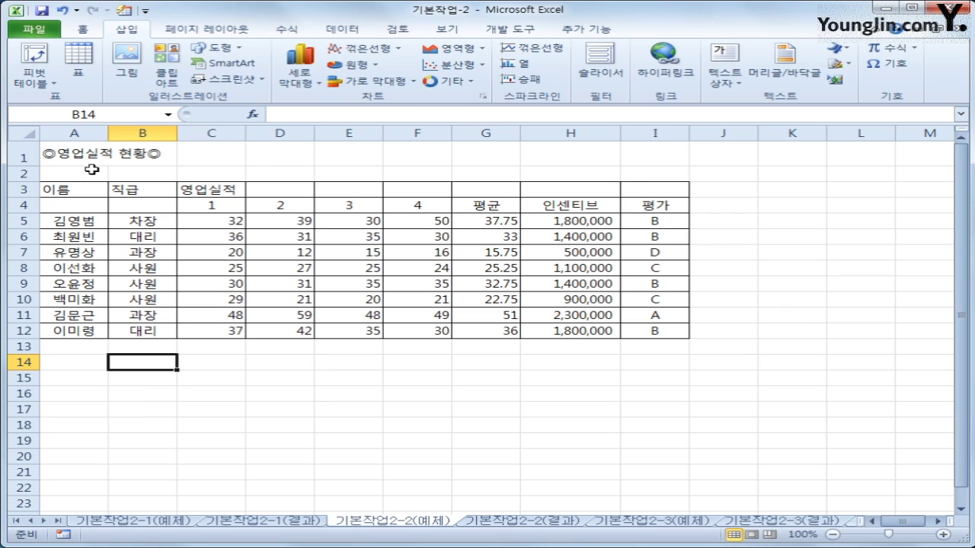
For the title range A1:I1, set the horizontal text alignment to 선택 영역의 가운데로 in the cell format settings
left_click(76, 145)
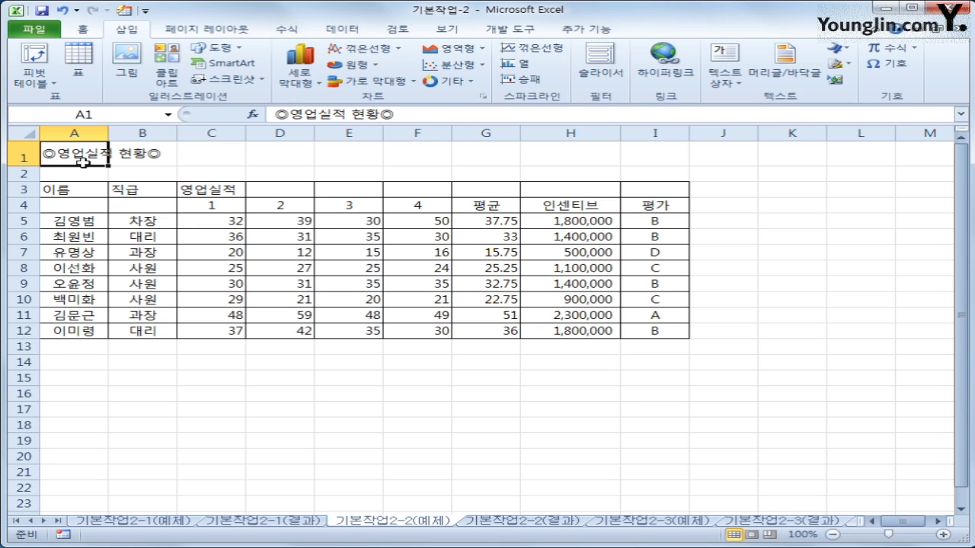
left_click_drag(87, 154, 652, 150)
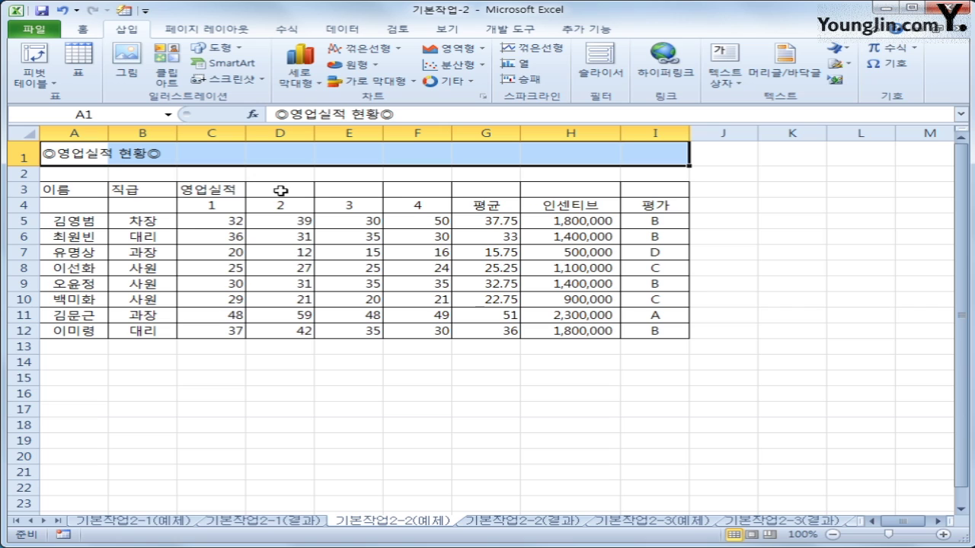
left_click(82, 29)
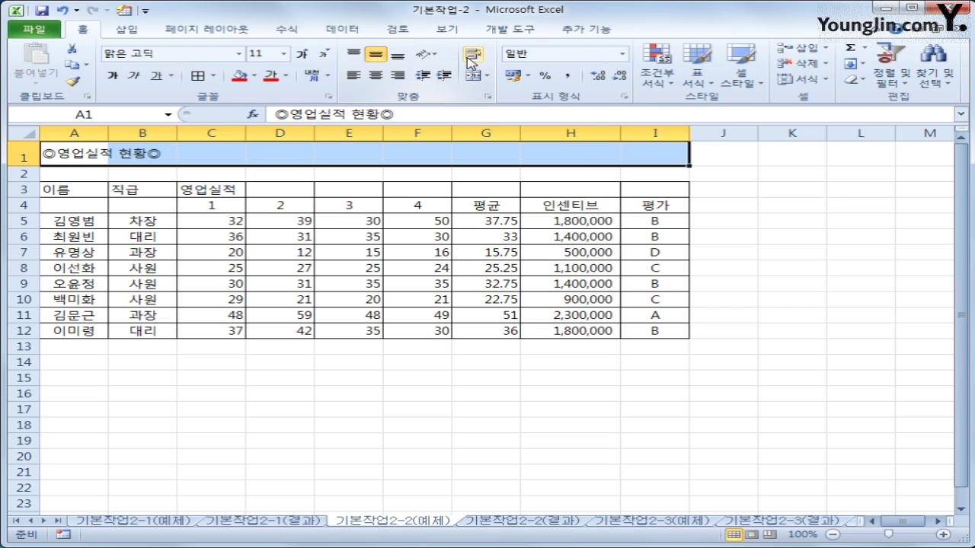
left_click(439, 56)
left_click(439, 57)
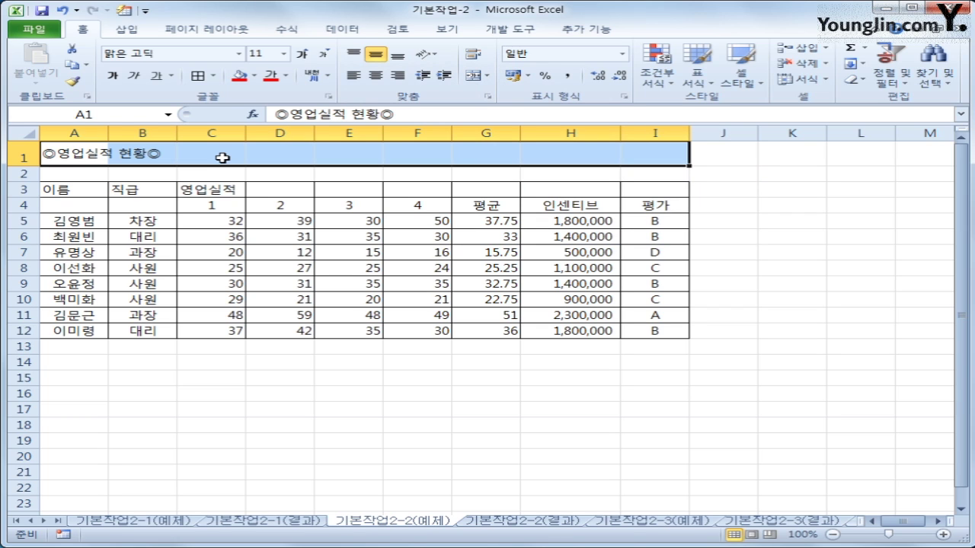
right_click(131, 156)
left_click(257, 361)
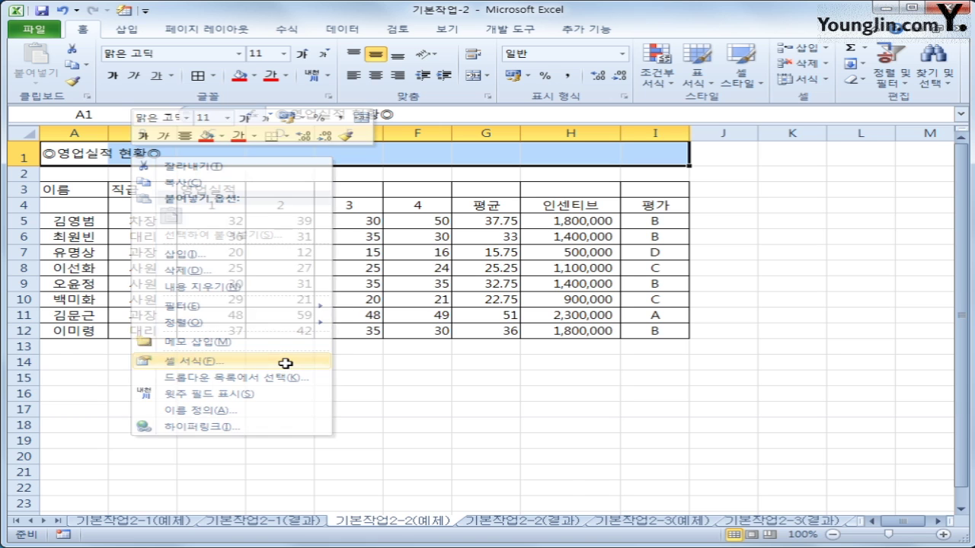
left_click(120, 233)
left_click_drag(168, 212, 342, 148)
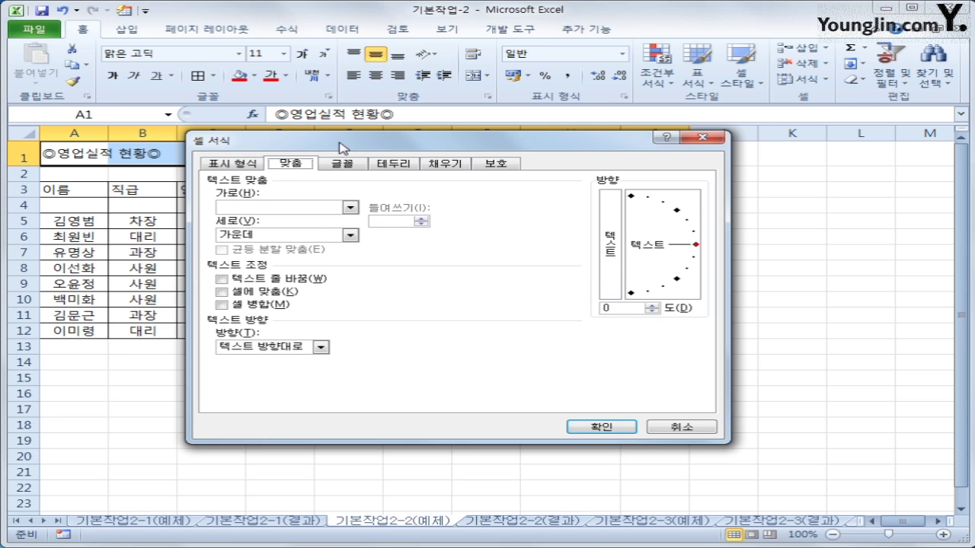
left_click(349, 207)
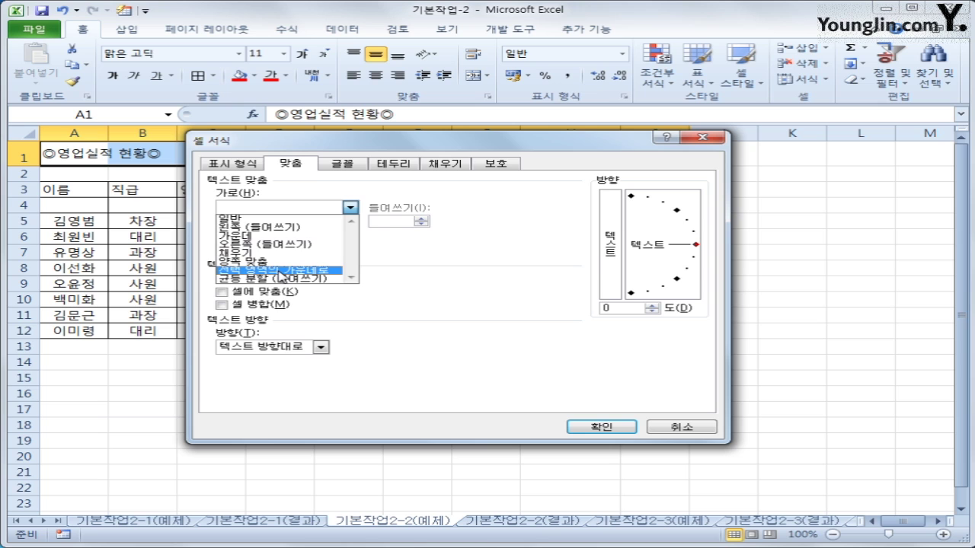
left_click(280, 272)
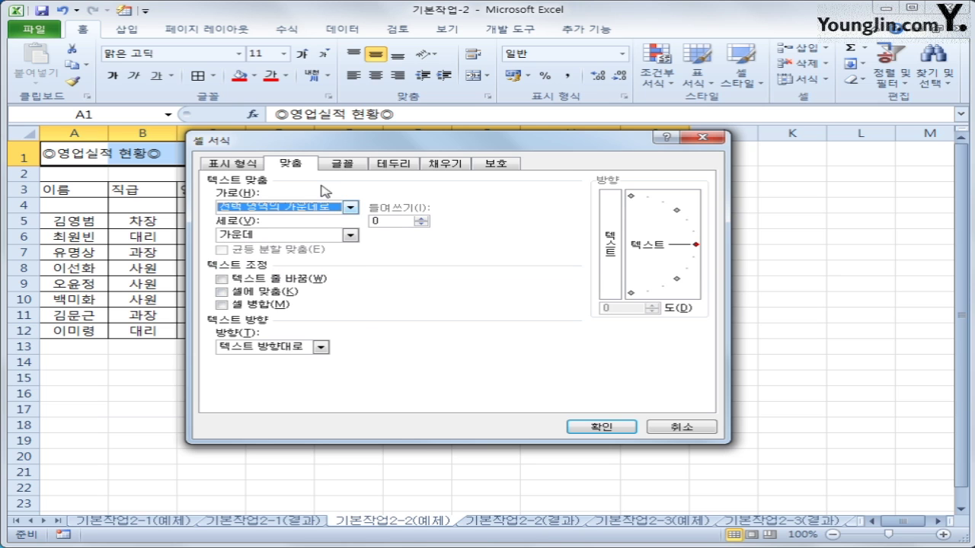
Choose 궁서체 as the font for the title range A1:I1 in the cell format settings
left_click(343, 164)
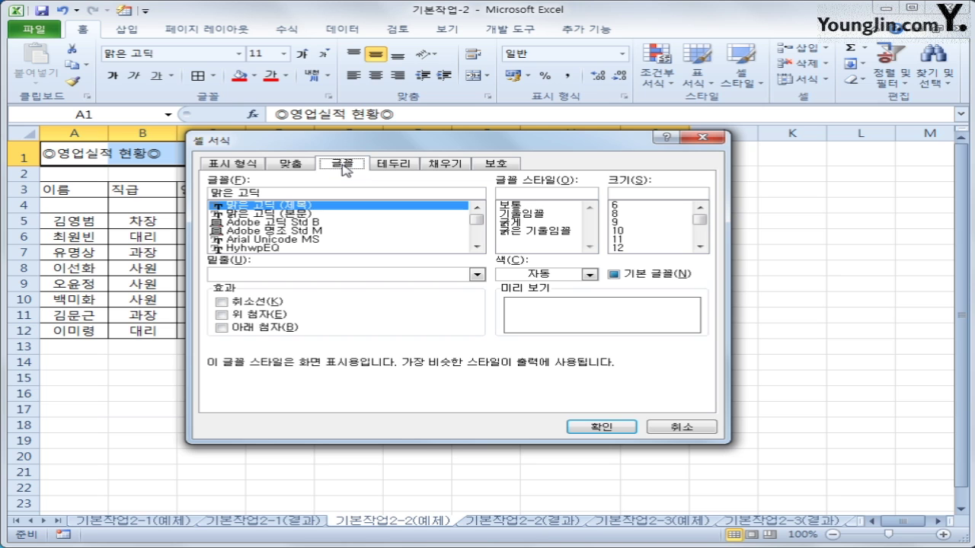
scroll(478, 222, "down", 2)
left_click(477, 207)
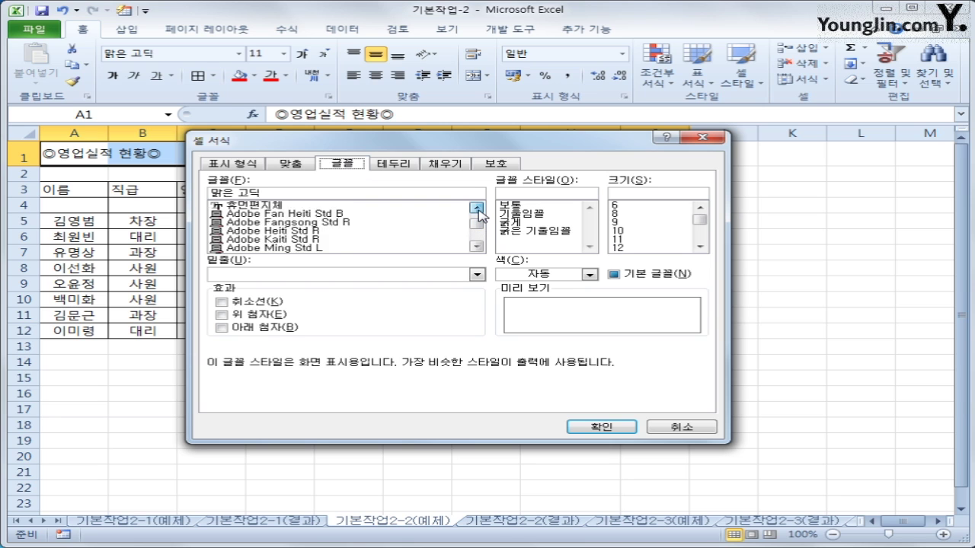
left_click_drag(476, 207, 476, 207)
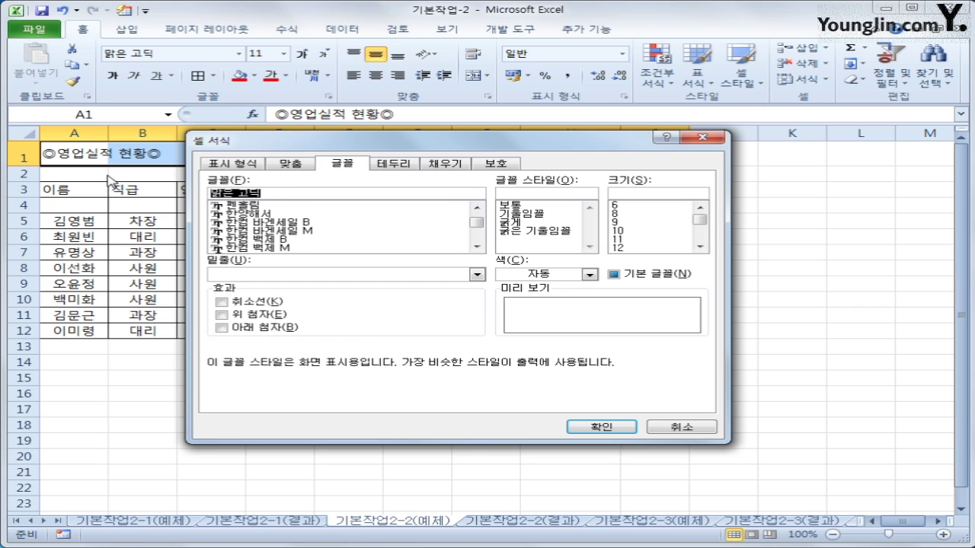
type("궁서체")
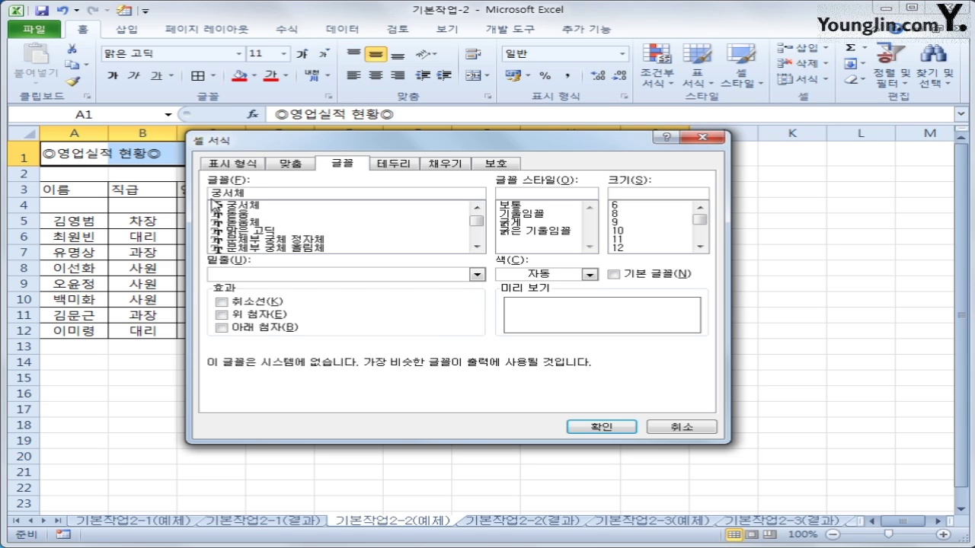
left_click(256, 207)
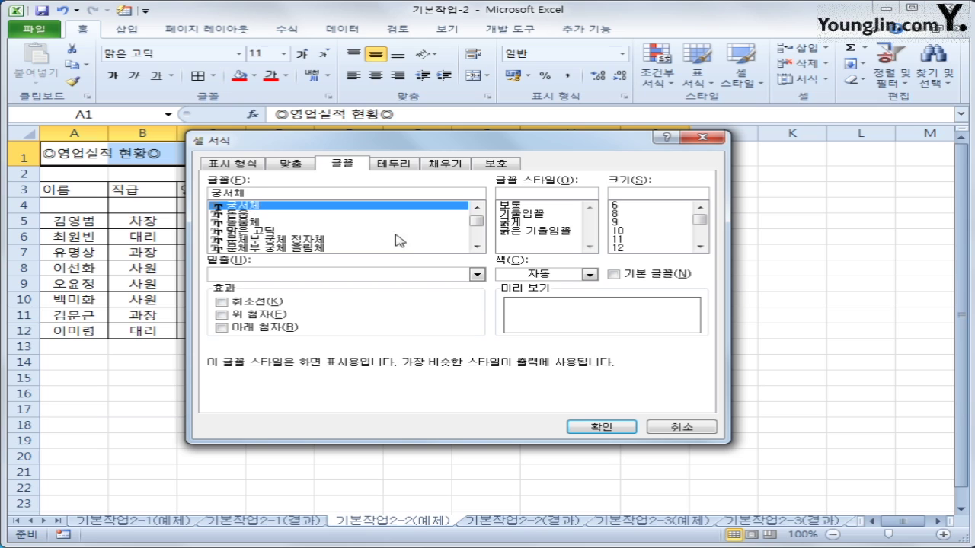
Set the title's font size to 16 and its font style to 굵게, and apply the cell format
left_click(701, 246)
left_click(701, 246)
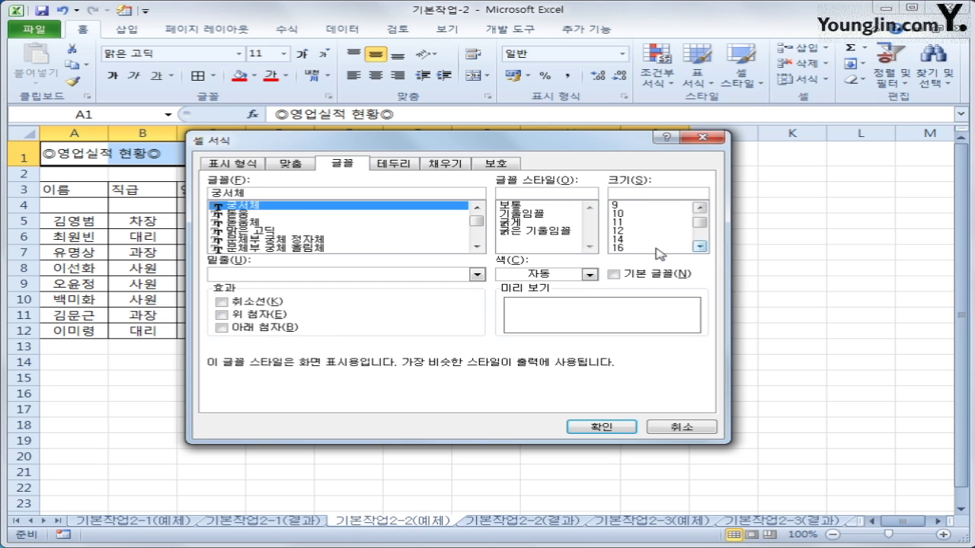
left_click(656, 248)
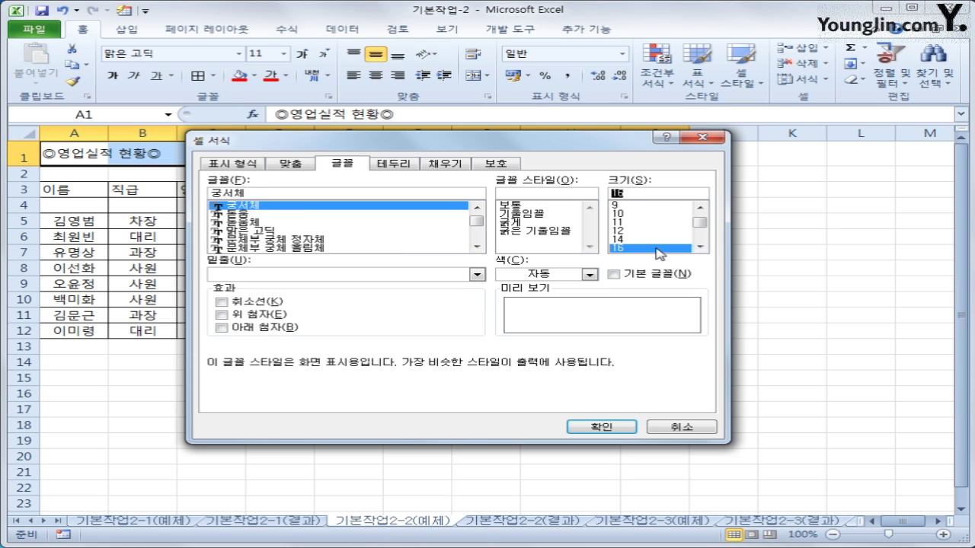
left_click(538, 224)
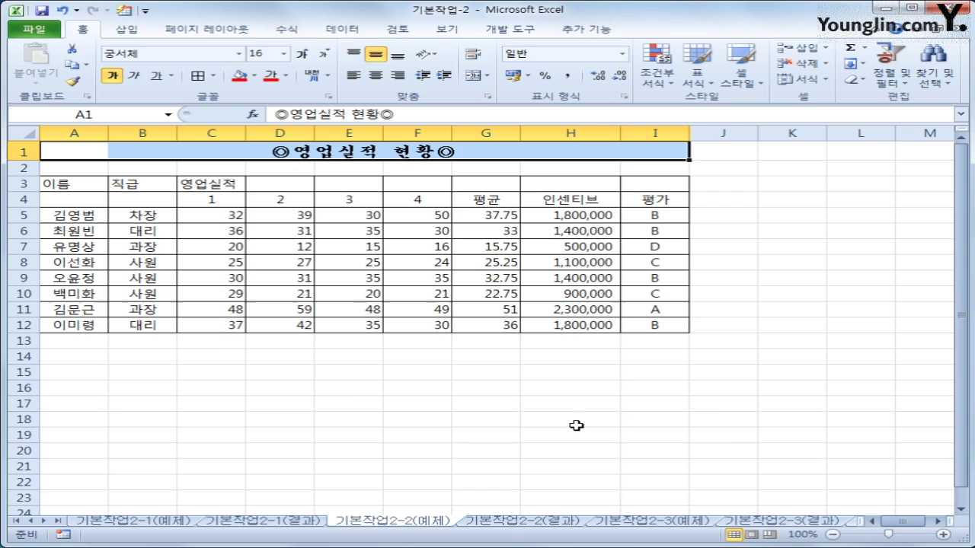
left_click(578, 426)
left_click(610, 430)
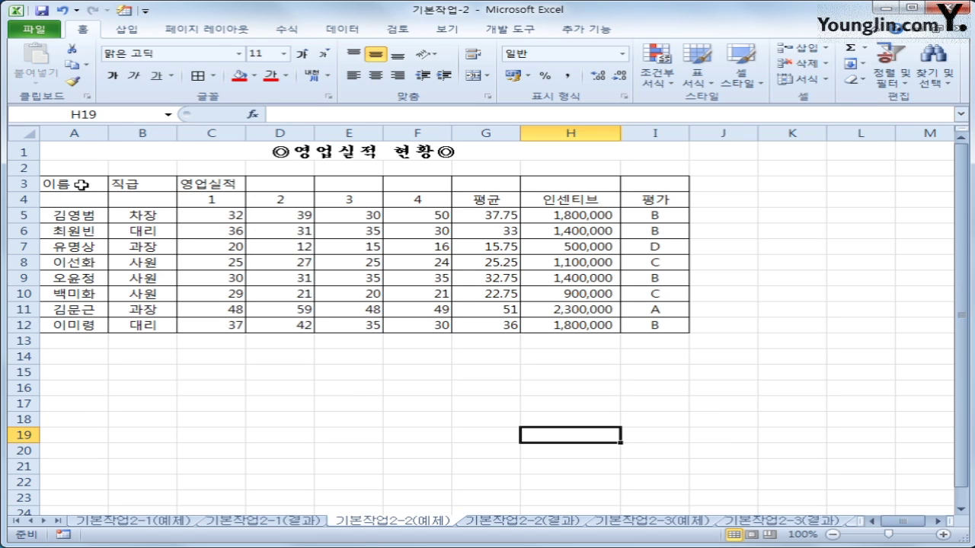
Merge and center the header ranges A3:A4, B3:B4 and C3:I3 together
left_click_drag(81, 185, 80, 200)
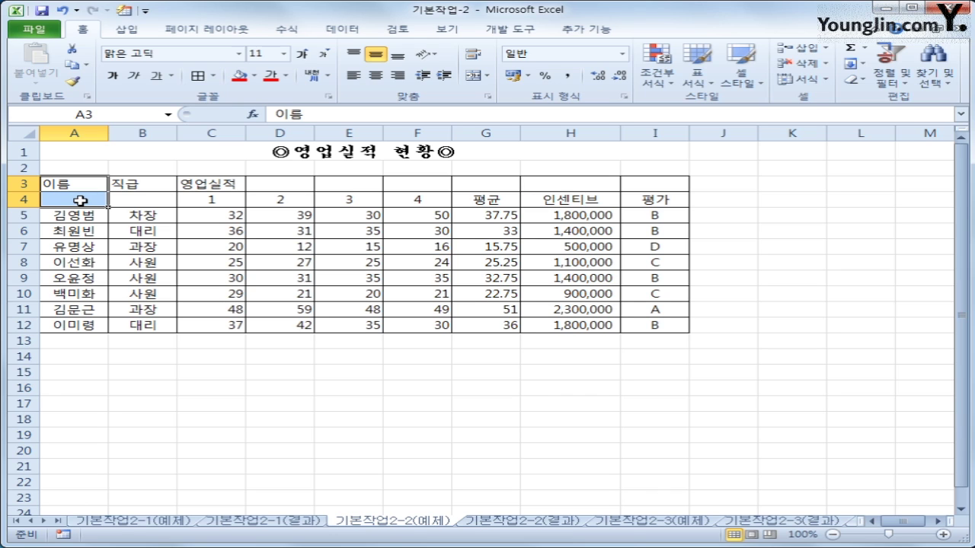
left_click_drag(133, 184, 135, 194)
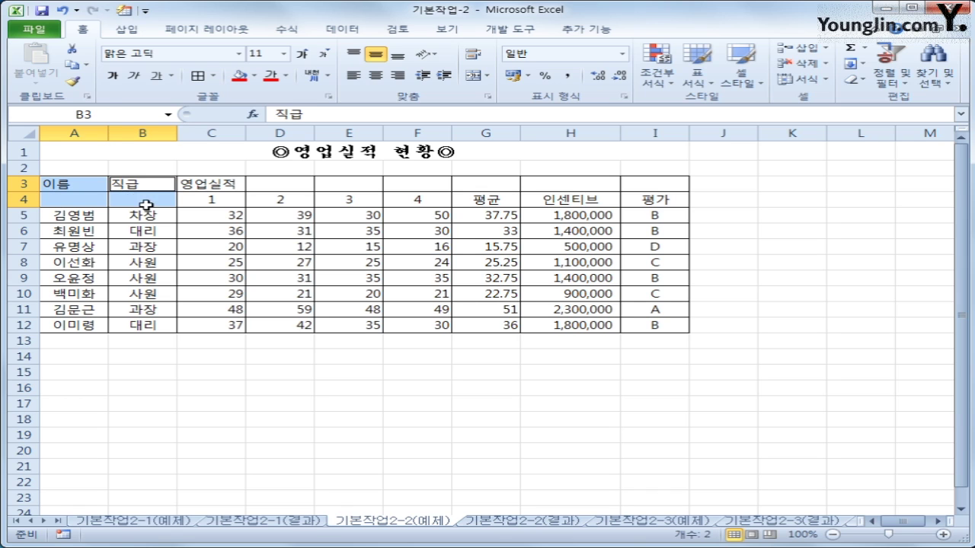
left_click_drag(191, 184, 645, 183)
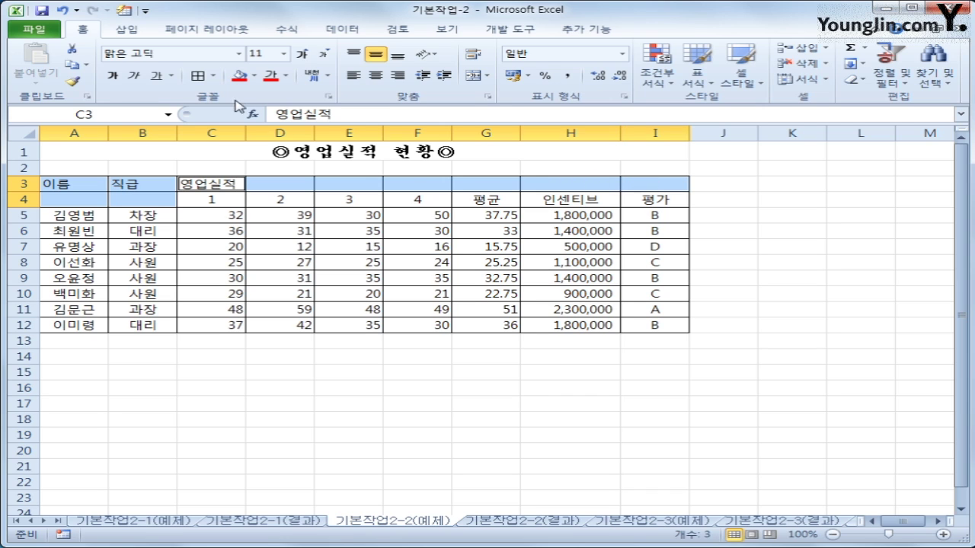
left_click(472, 77)
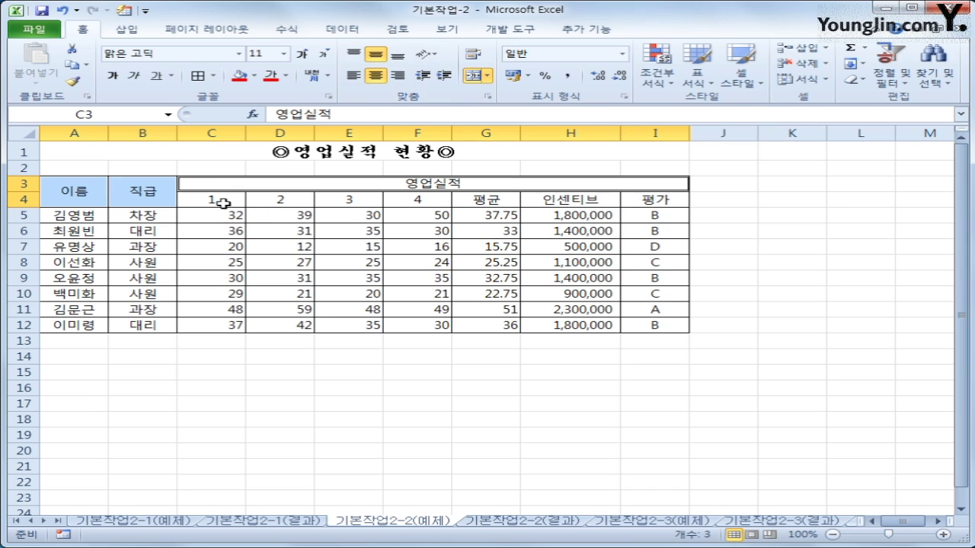
Apply the custom number format #"/4분기" to the quarter headers in C4:F4
left_click_drag(221, 202, 394, 203)
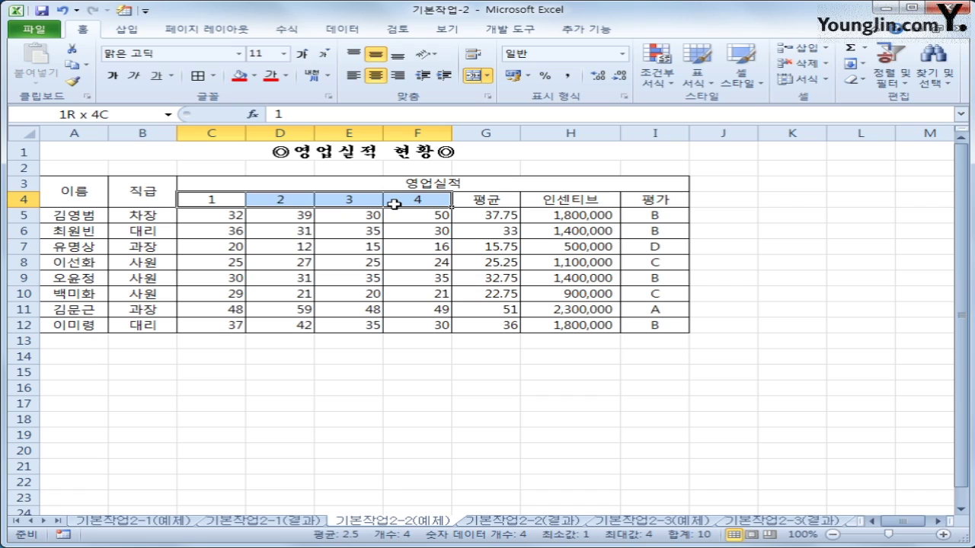
left_click_drag(395, 203, 394, 203)
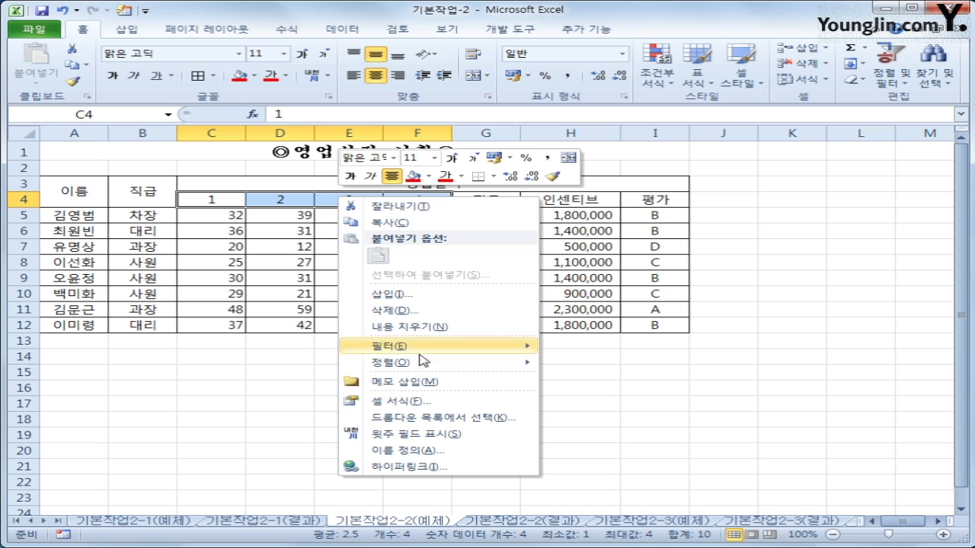
left_click(425, 401)
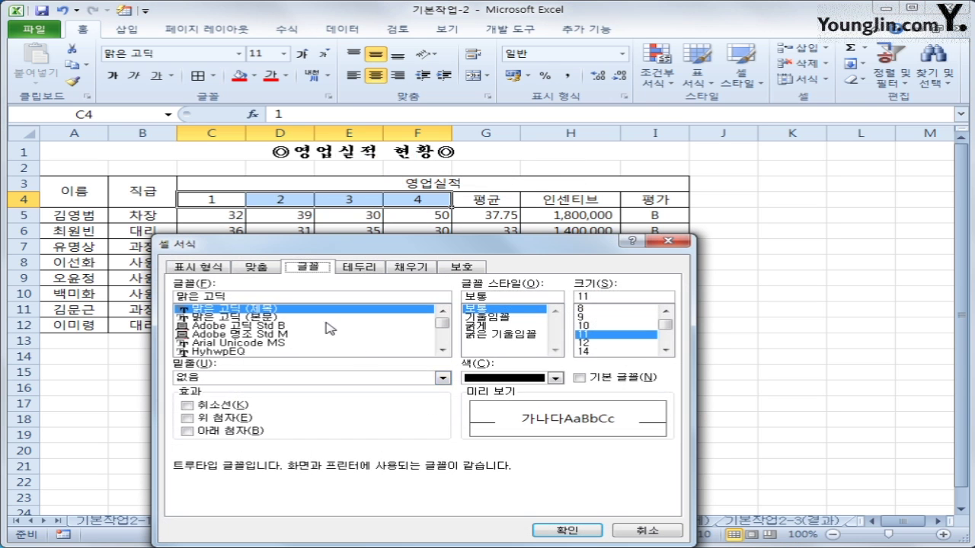
left_click(223, 267)
left_click(207, 391)
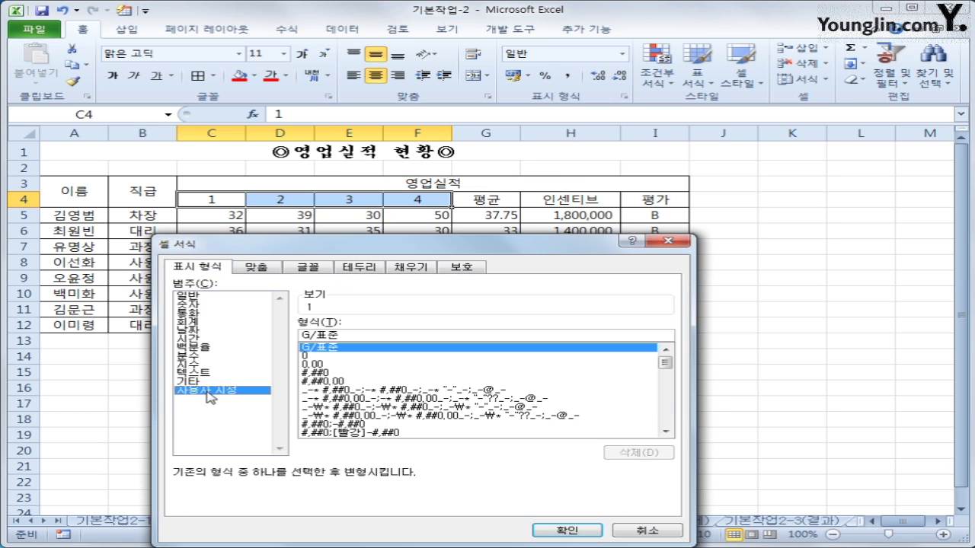
left_click(346, 352)
type("#")
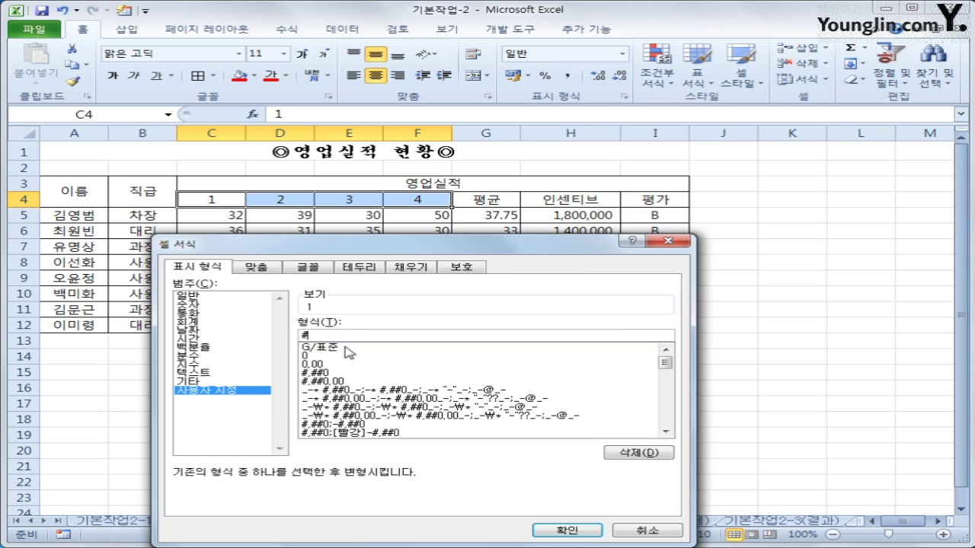
type("\"/4분기\"")
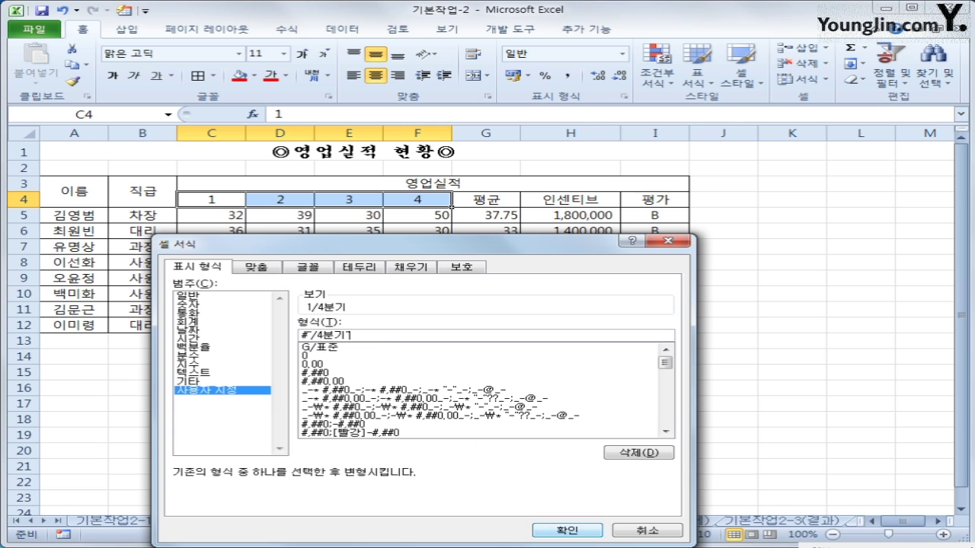
left_click(570, 531)
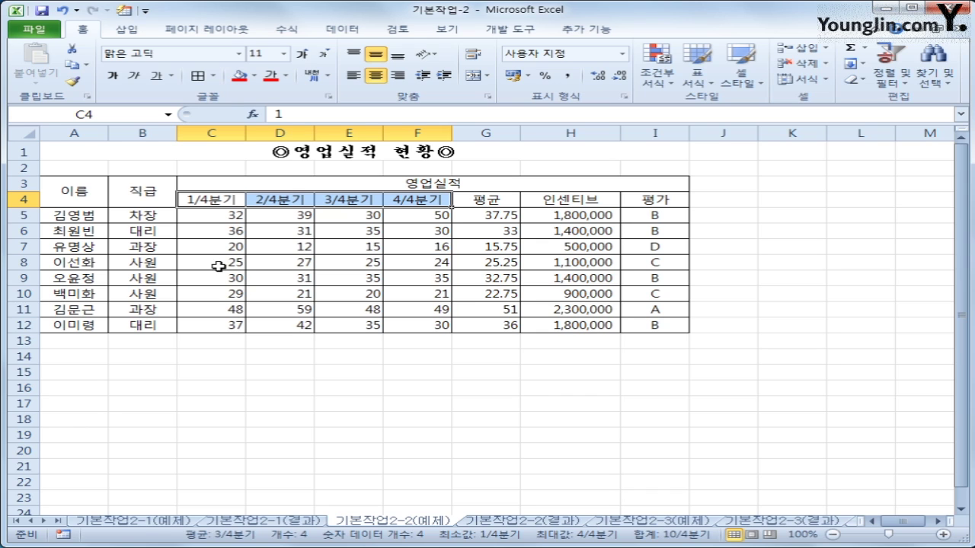
Add a comment reading only 최하위 to cell I7 and keep it always displayed
left_click(651, 244)
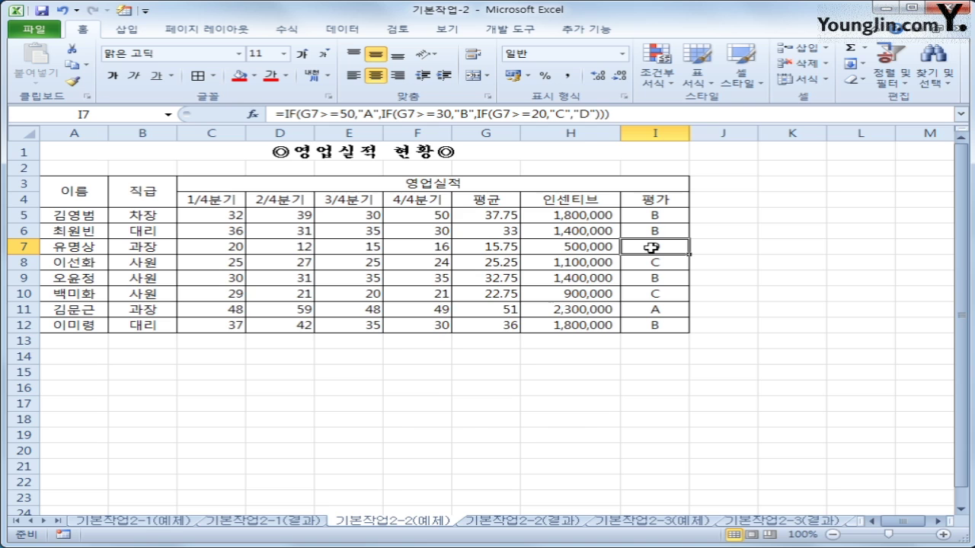
right_click(653, 245)
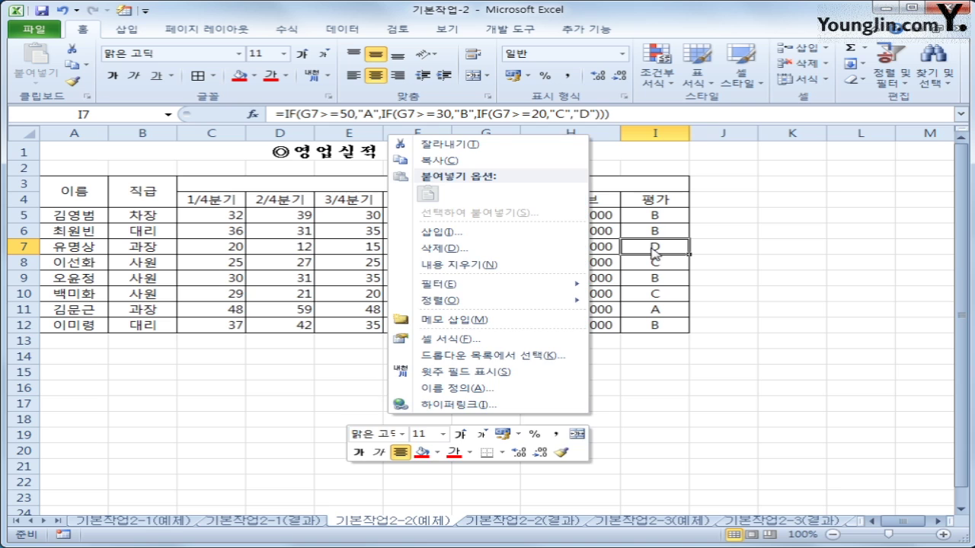
left_click(523, 319)
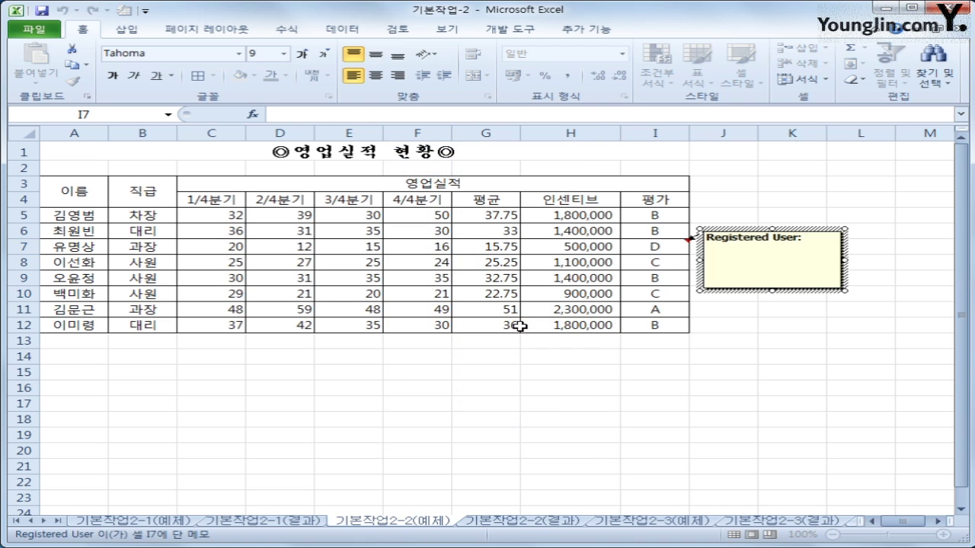
key("ctrl+a")
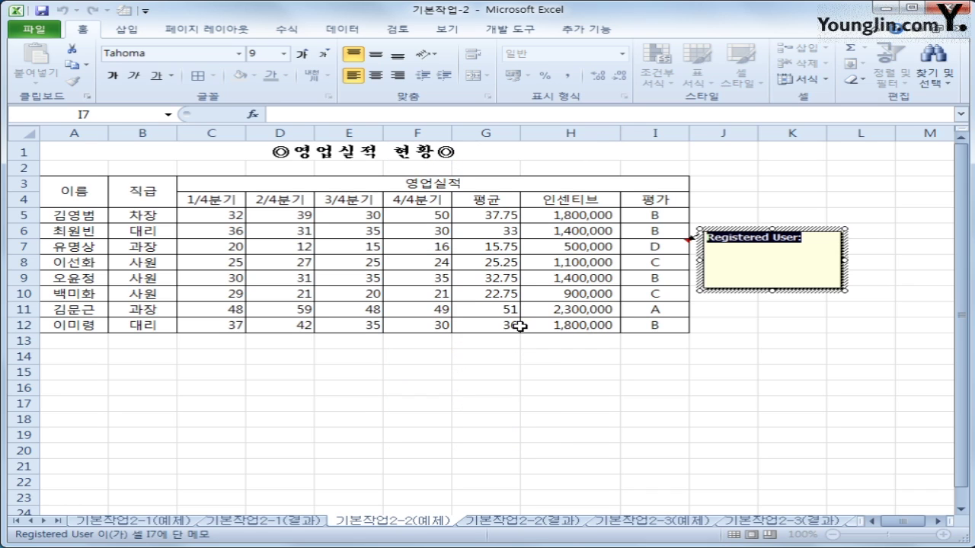
type("칭")
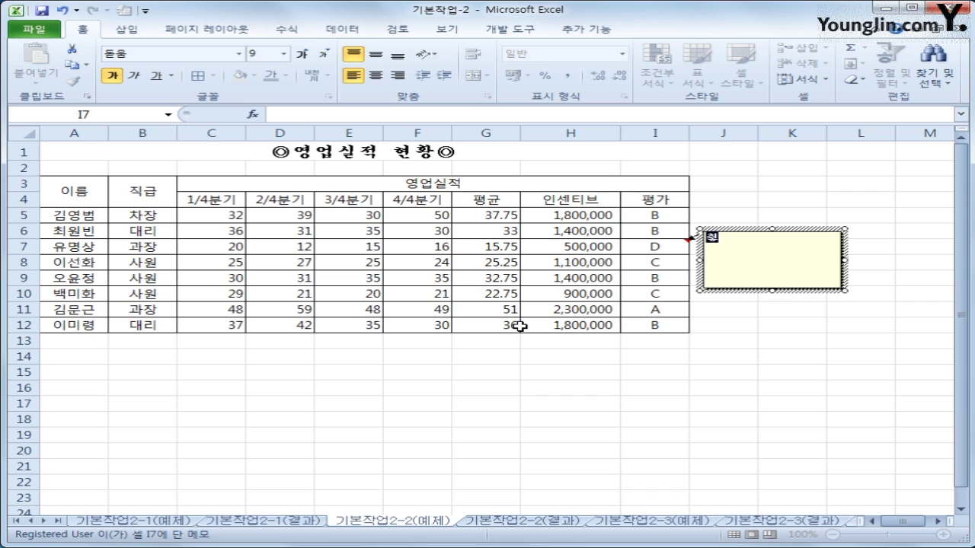
type("하위")
left_click(645, 248)
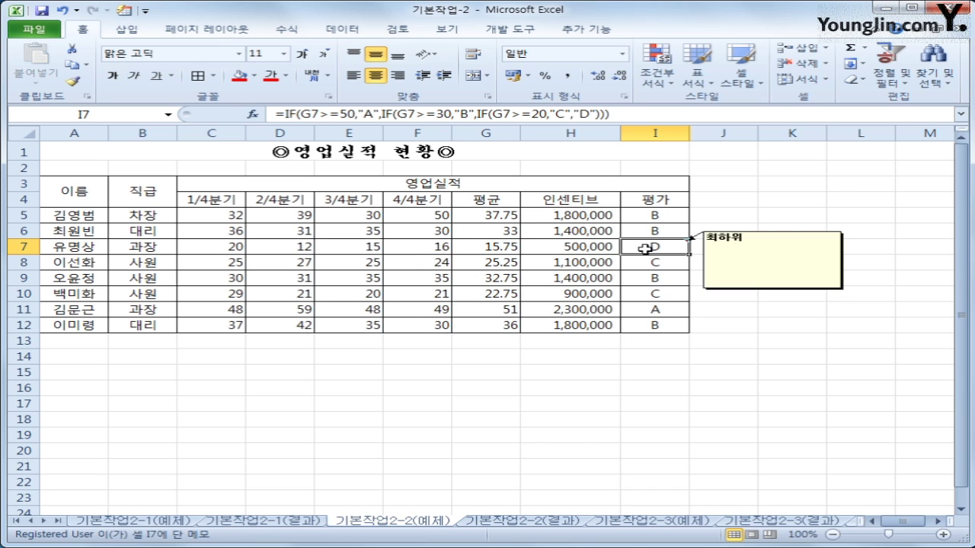
right_click(645, 248)
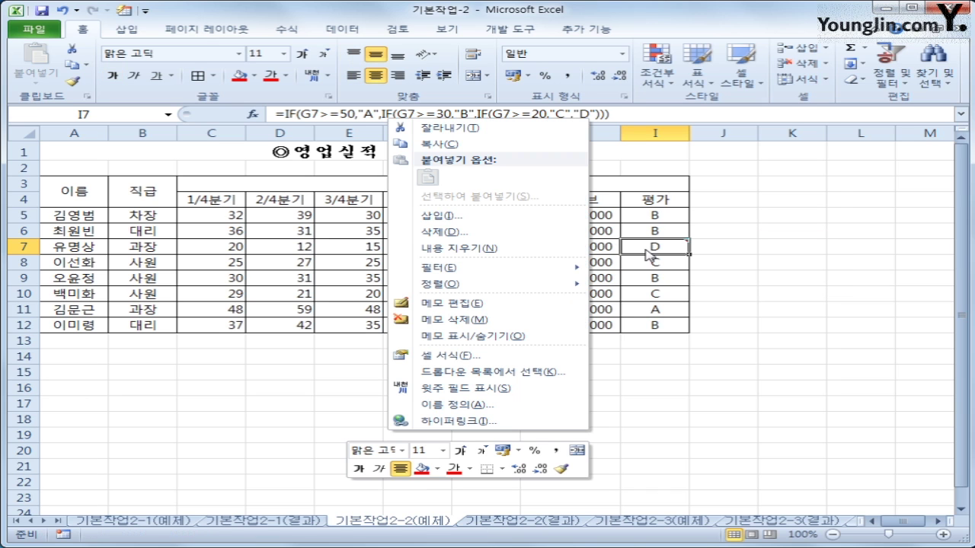
left_click(519, 338)
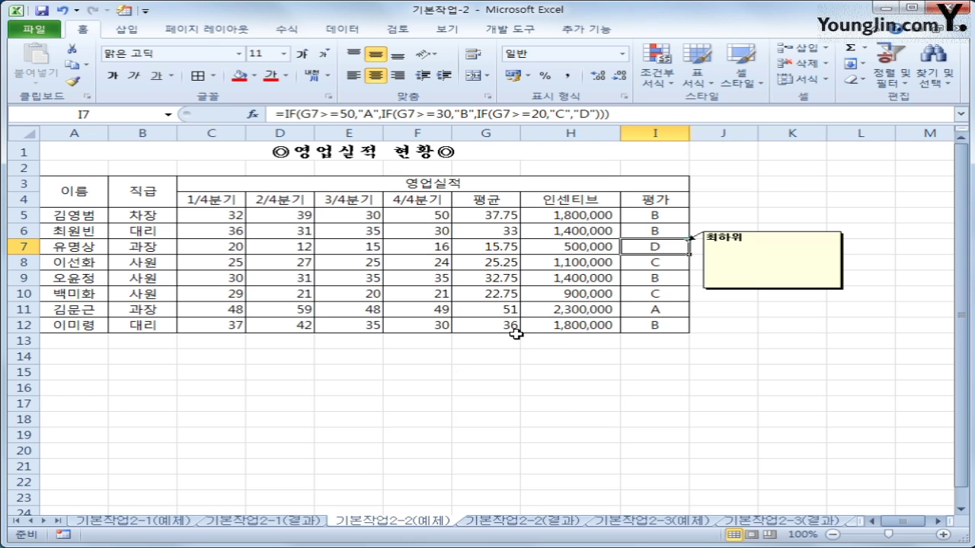
Turn on 자동 크기 in the I7 comment's alignment settings and open the 기본작업2-2(결과) sheet for comparison
left_click(752, 233)
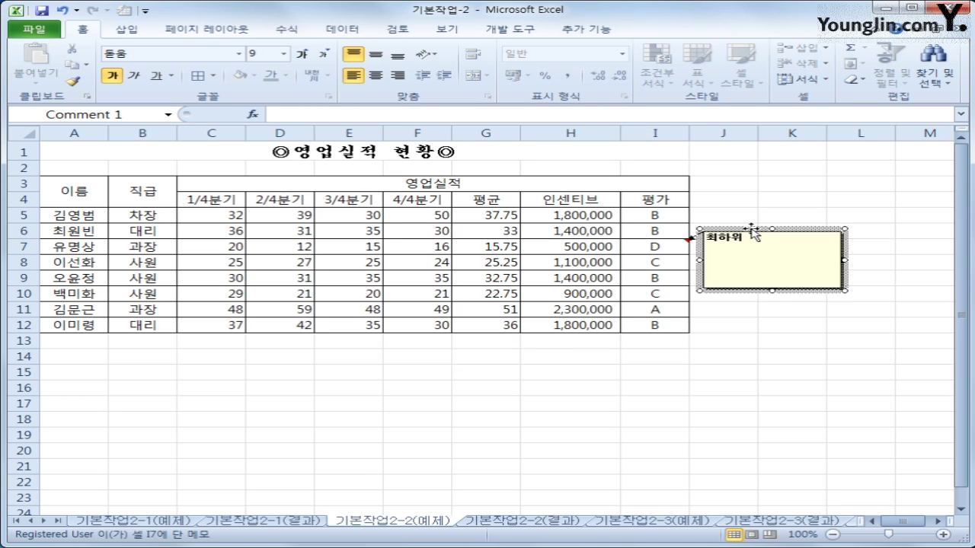
key("shift+F10")
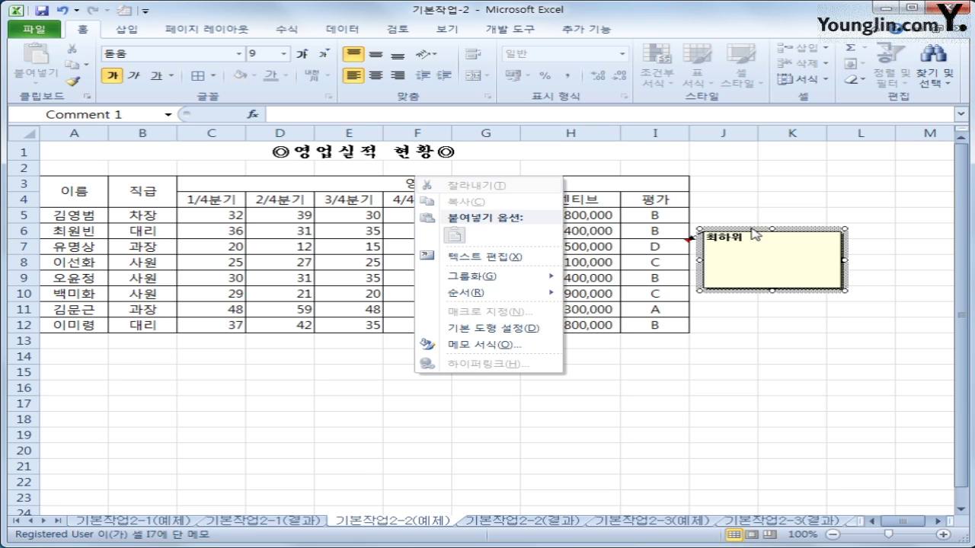
left_click(506, 346)
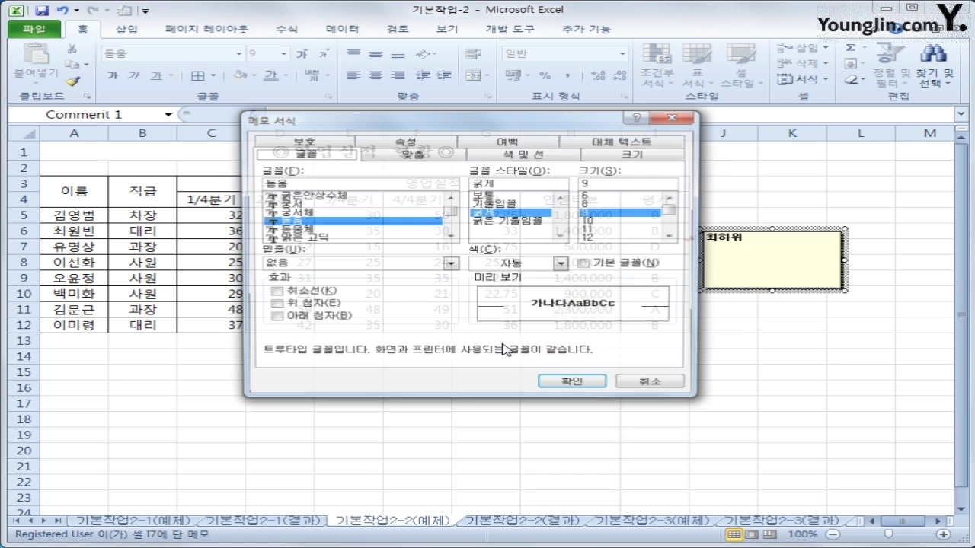
left_click(418, 156)
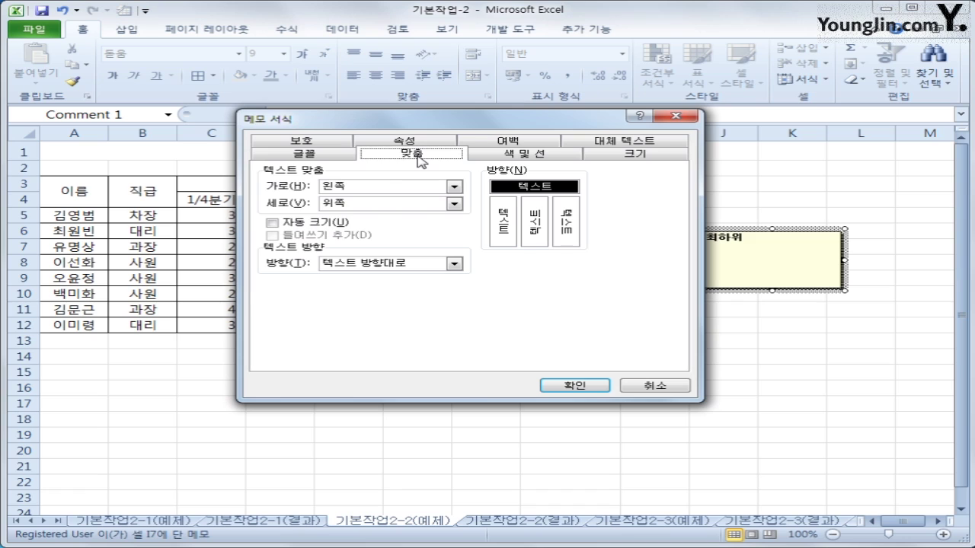
left_click(343, 223)
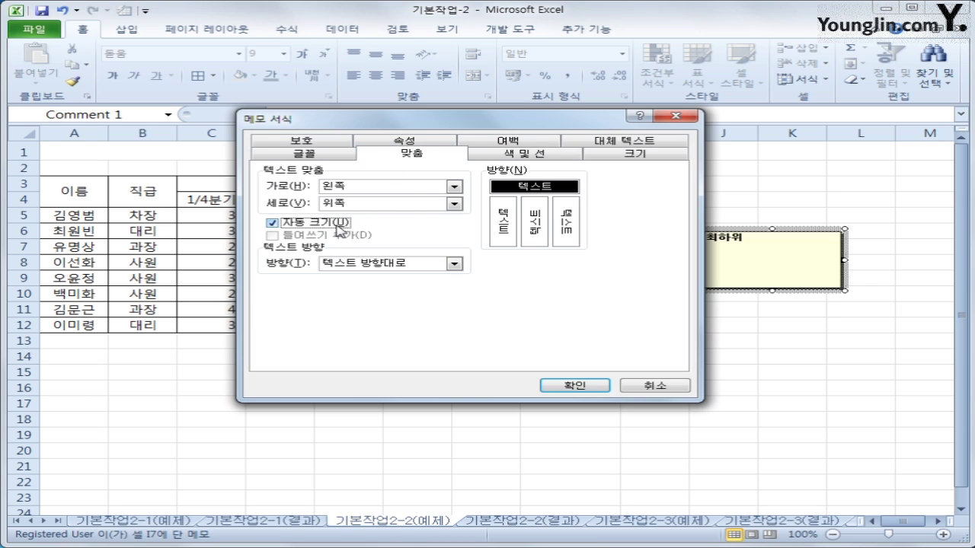
left_click(571, 385)
left_click(869, 379)
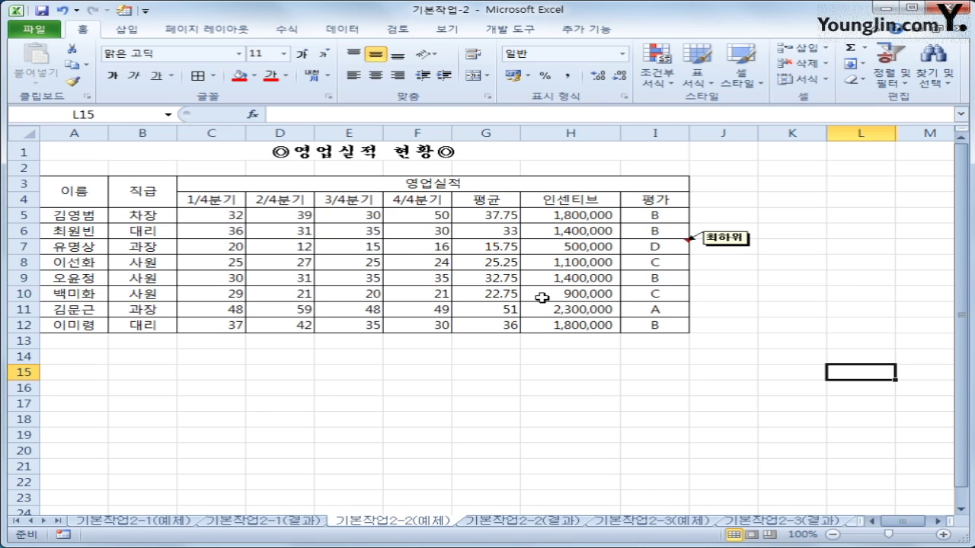
left_click(495, 524)
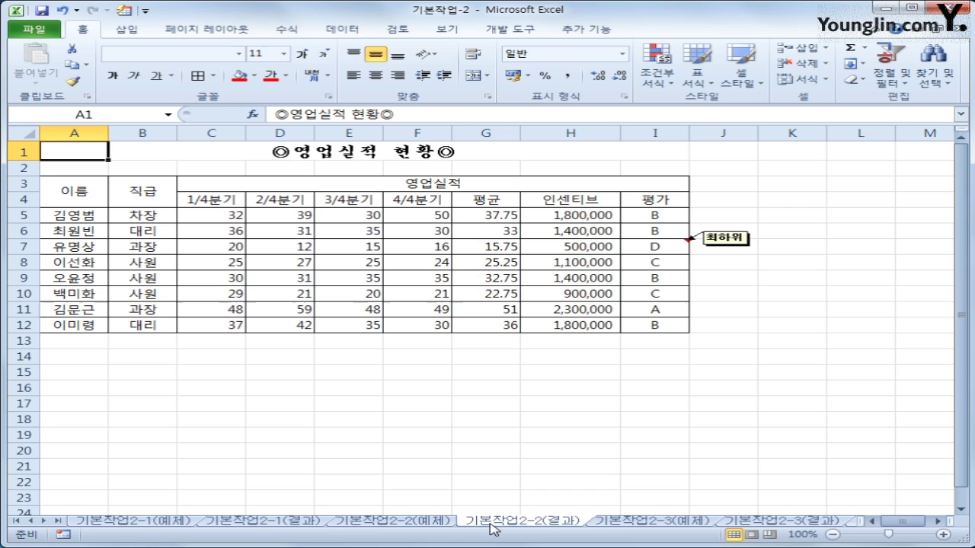
Switch from the 기본작업2-2 sheets to the 기본작업2-3(예제) sheet
left_click(438, 524)
left_click(505, 524)
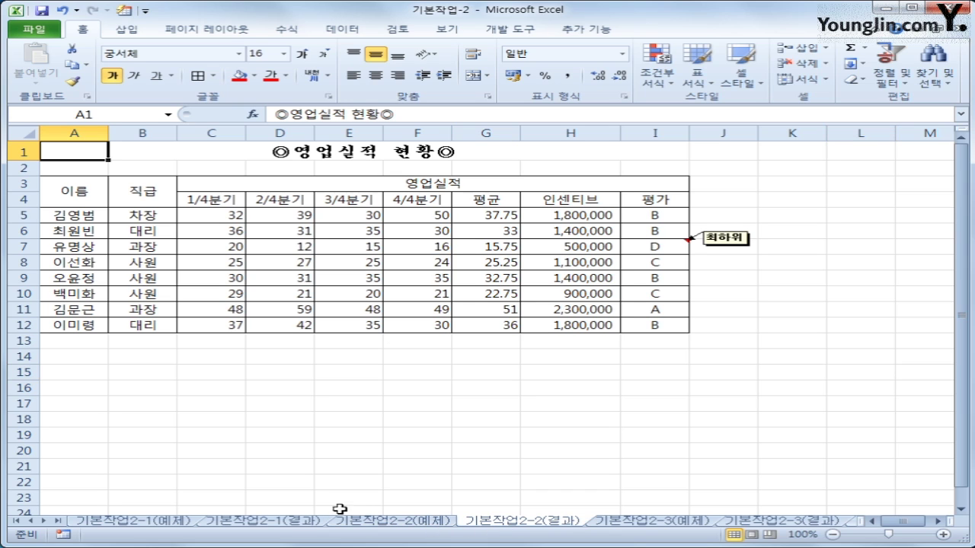
left_click(44, 522)
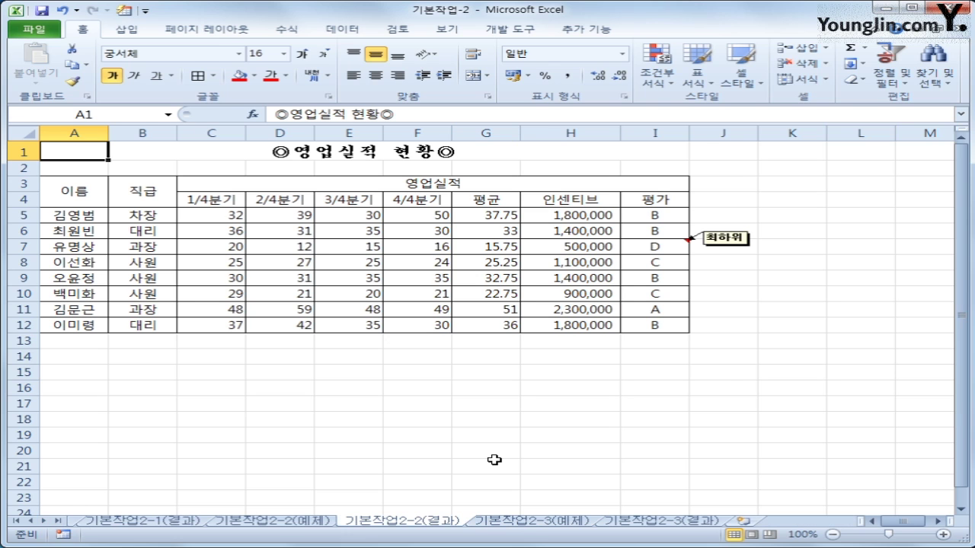
left_click(522, 522)
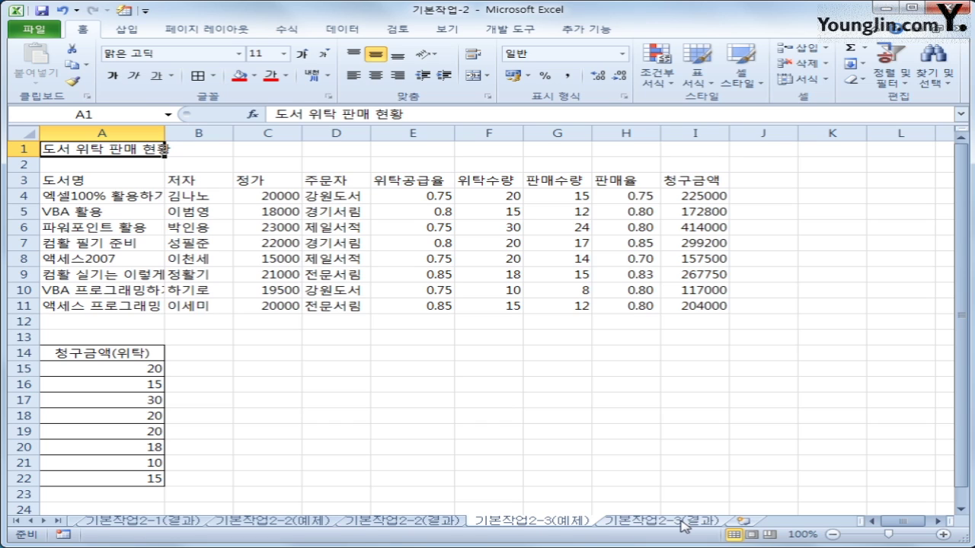
Set the title range A1:I1 to 가운데 horizontal alignment with 셀 병합 turned on in the cell format settings
left_click_drag(106, 150, 671, 135)
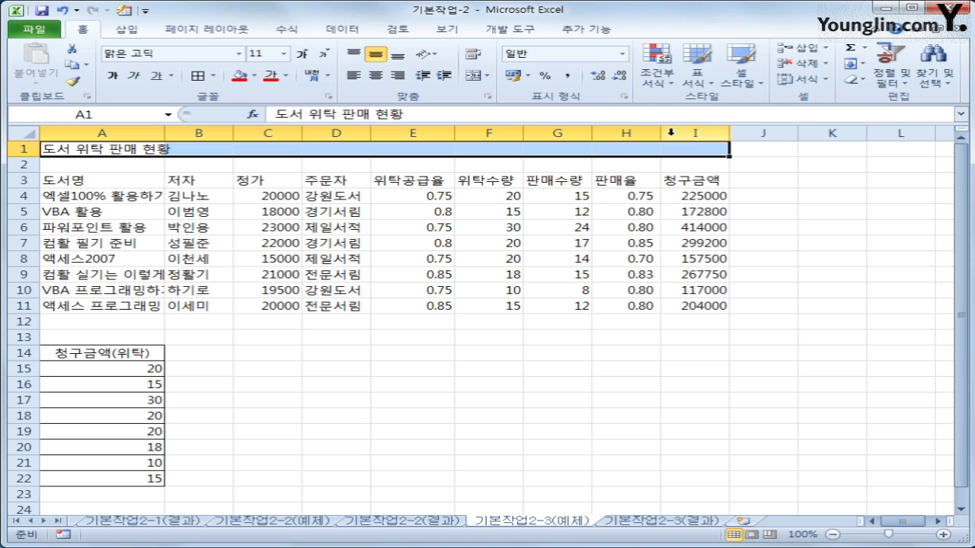
right_click(525, 146)
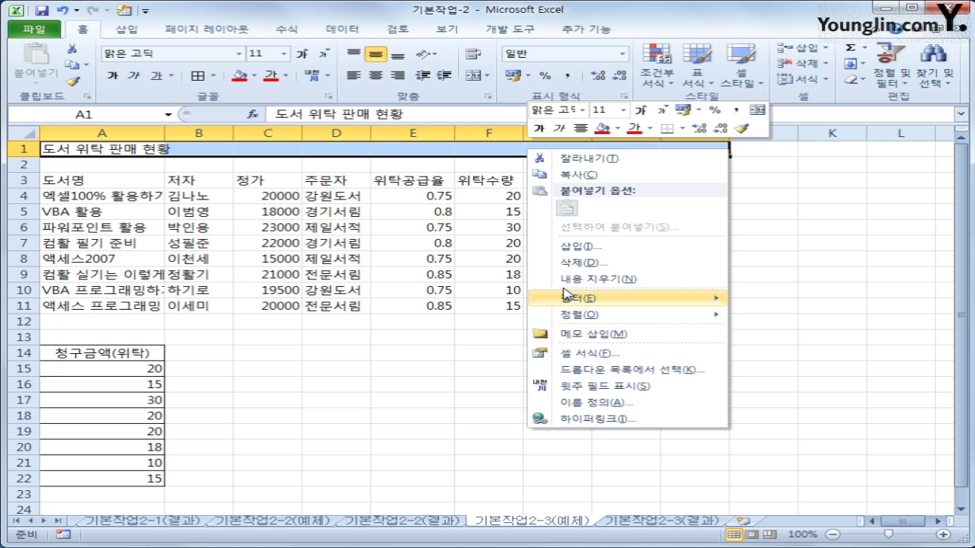
left_click(582, 353)
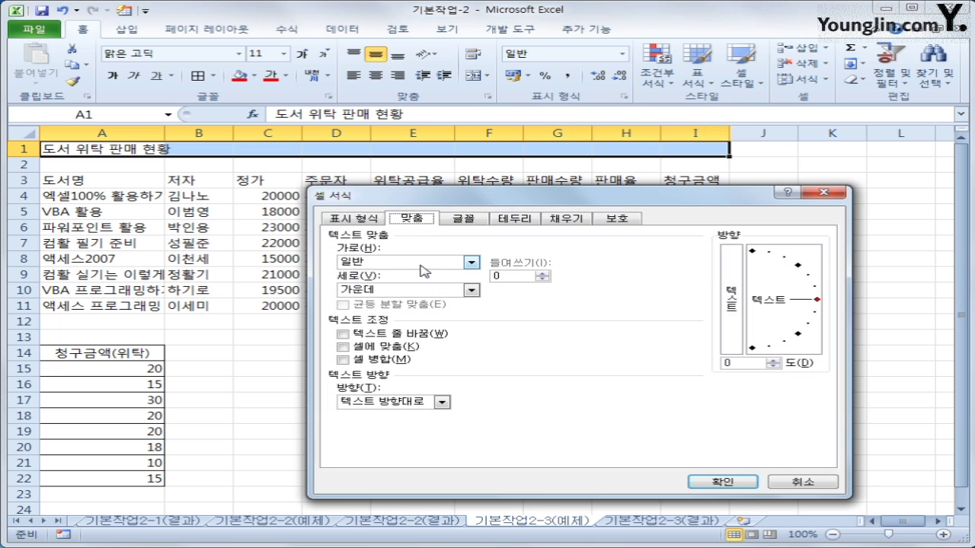
left_click(471, 262)
left_click(415, 292)
left_click(384, 364)
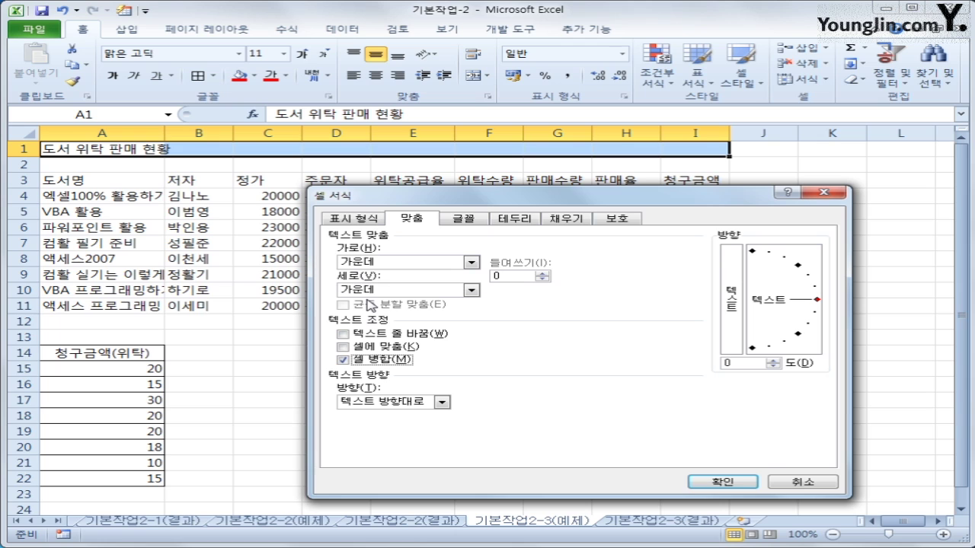
Set the title font to 궁서체, size 15, style 굵은 기울임꼴, and apply the cell formatting
left_click(480, 219)
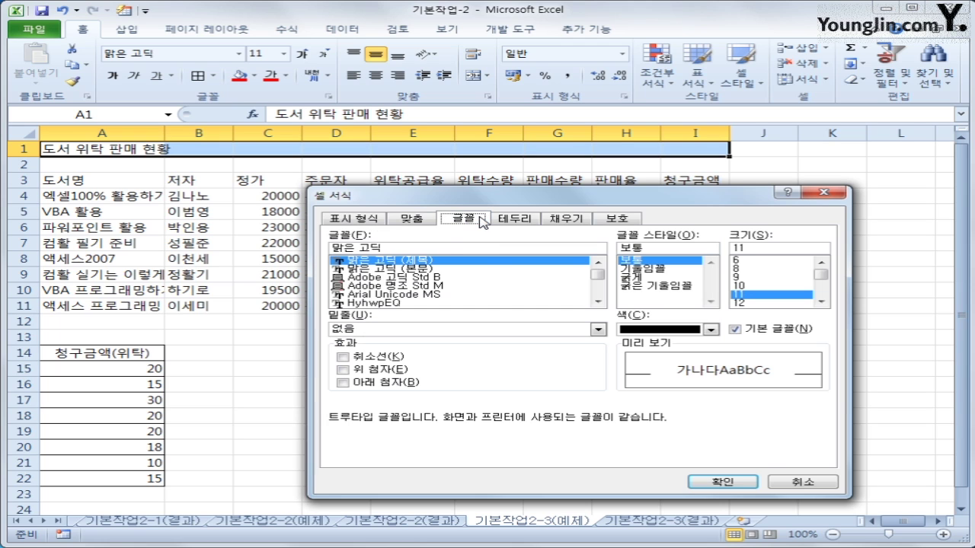
left_click_drag(403, 249, 266, 249)
type("궁서체")
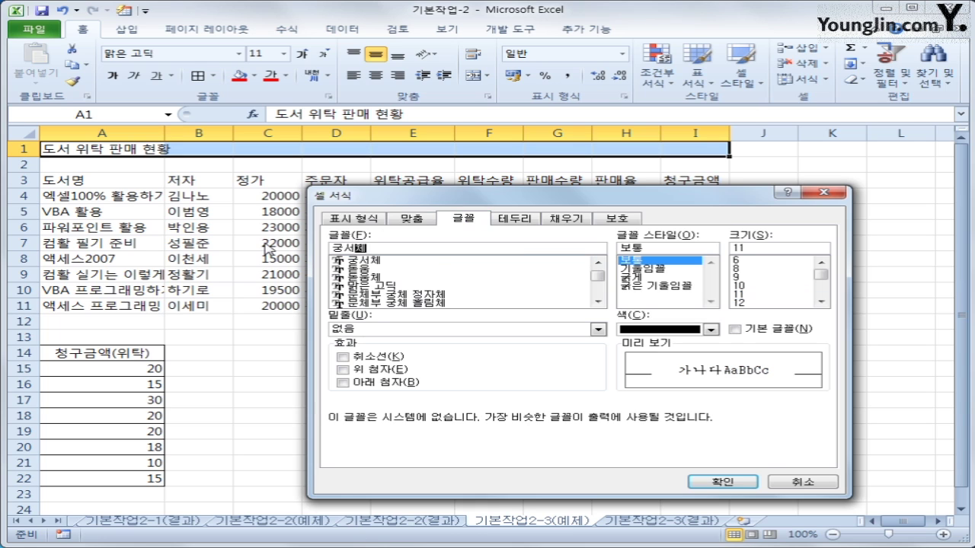
left_click(377, 265)
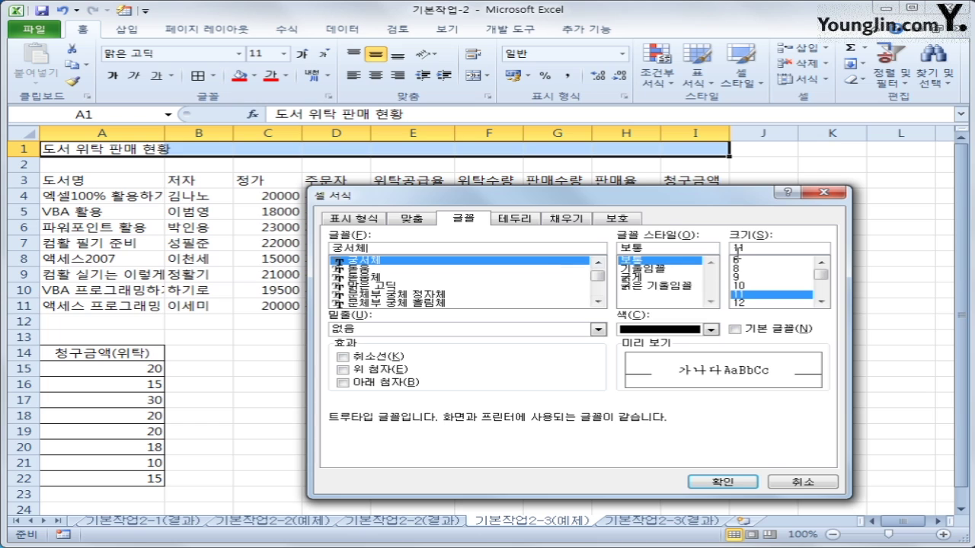
double_click(820, 302)
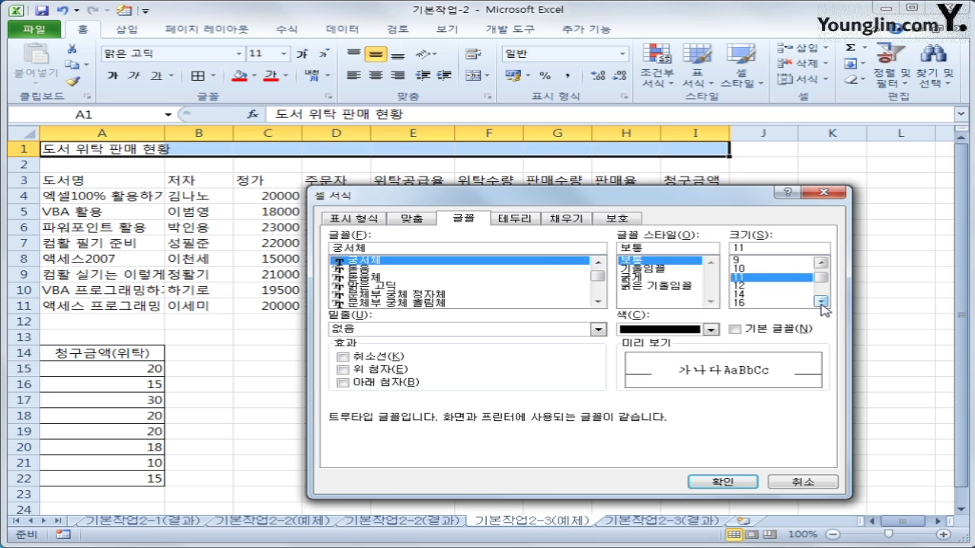
type("15")
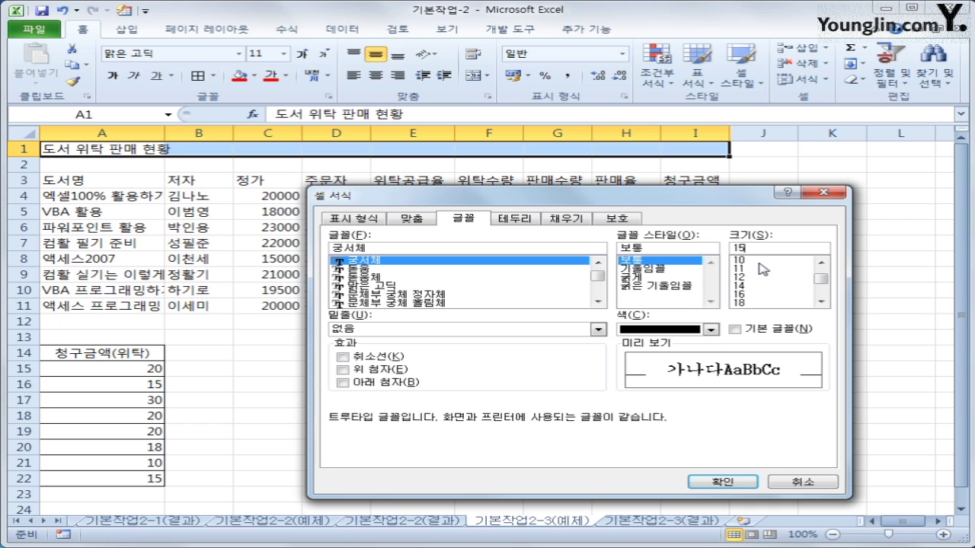
left_click(661, 286)
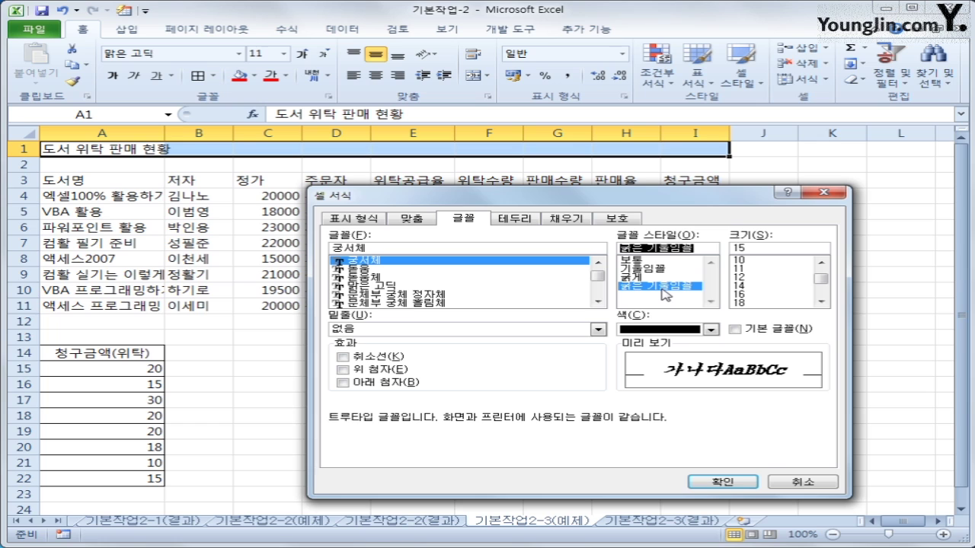
left_click(399, 223)
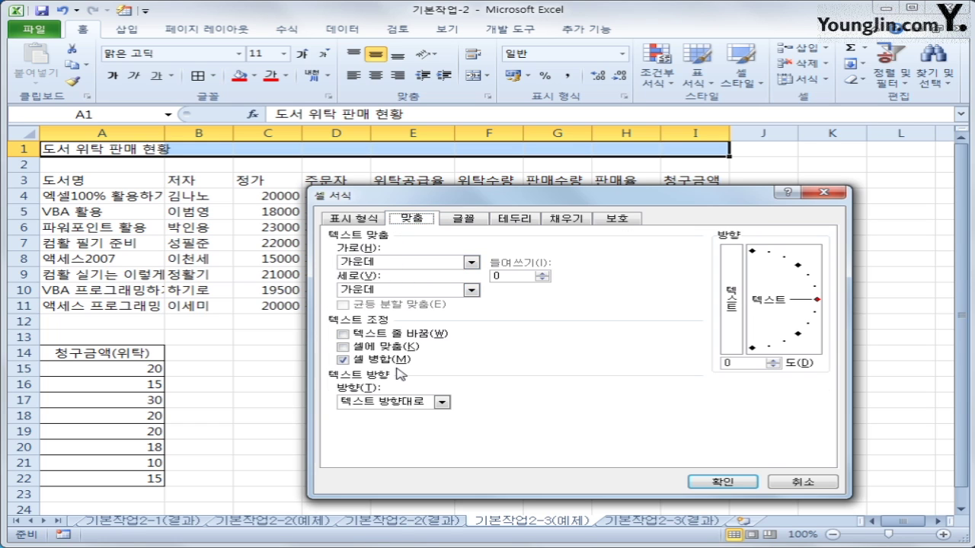
left_click(468, 219)
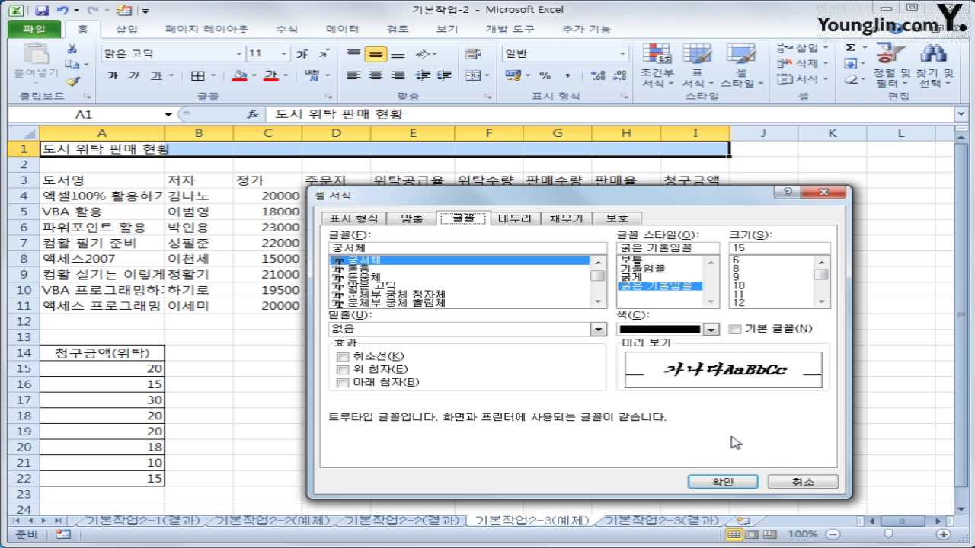
left_click(723, 481)
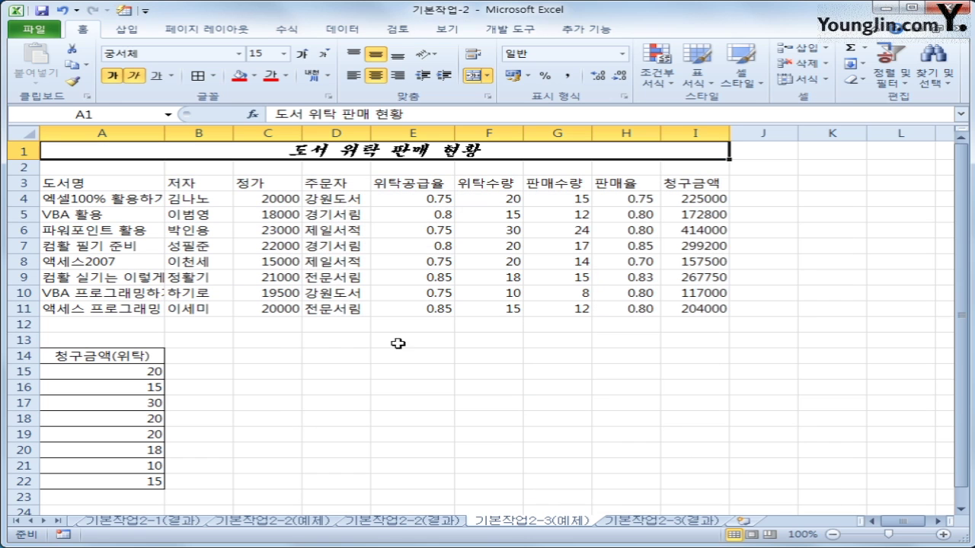
Turn on 셀에 맞춤 for the book titles in A4:A11 so the text shrinks to fit
left_click_drag(114, 200, 113, 308)
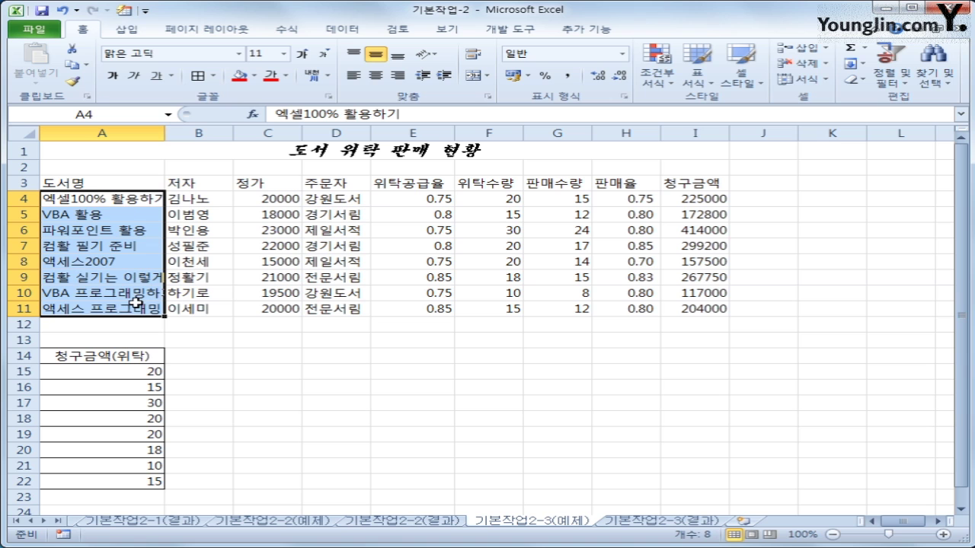
right_click(125, 222)
left_click(225, 431)
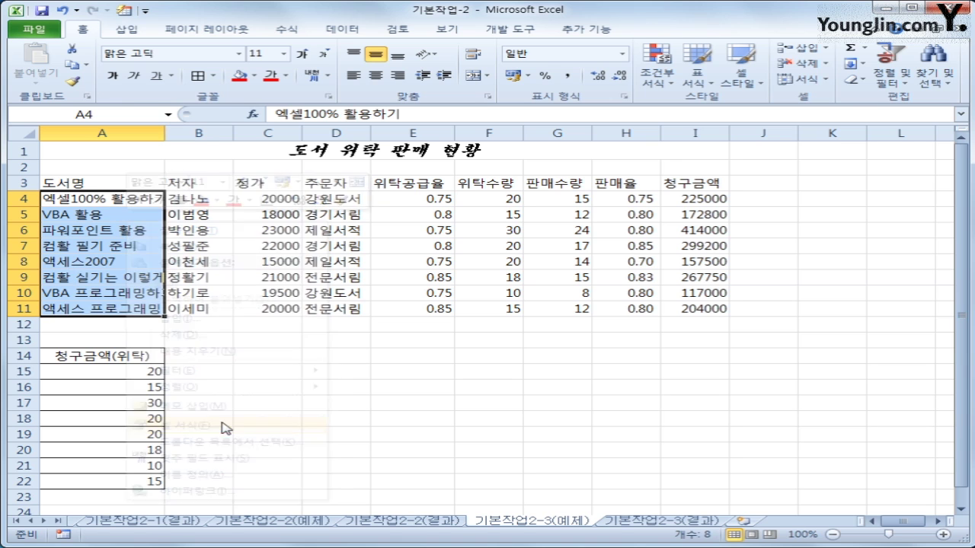
left_click(323, 154)
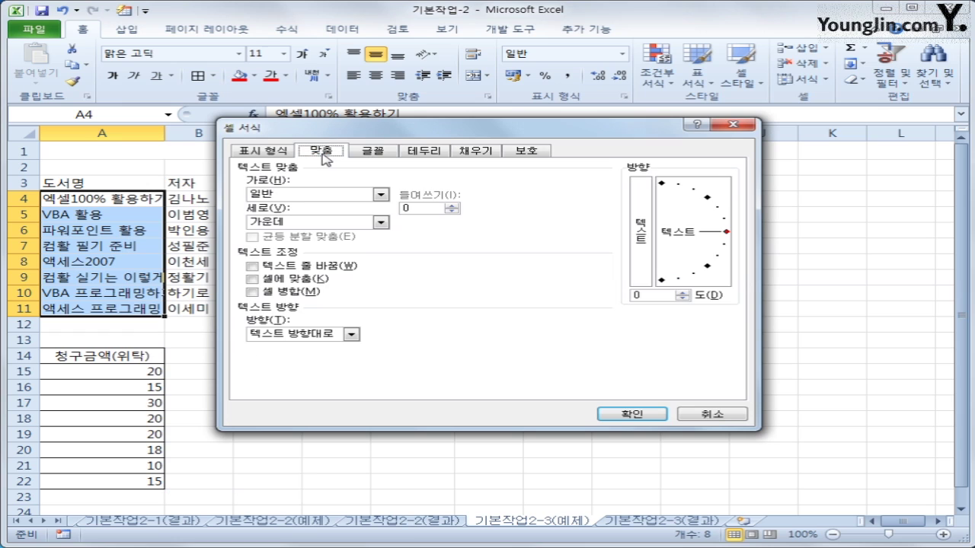
left_click(267, 280)
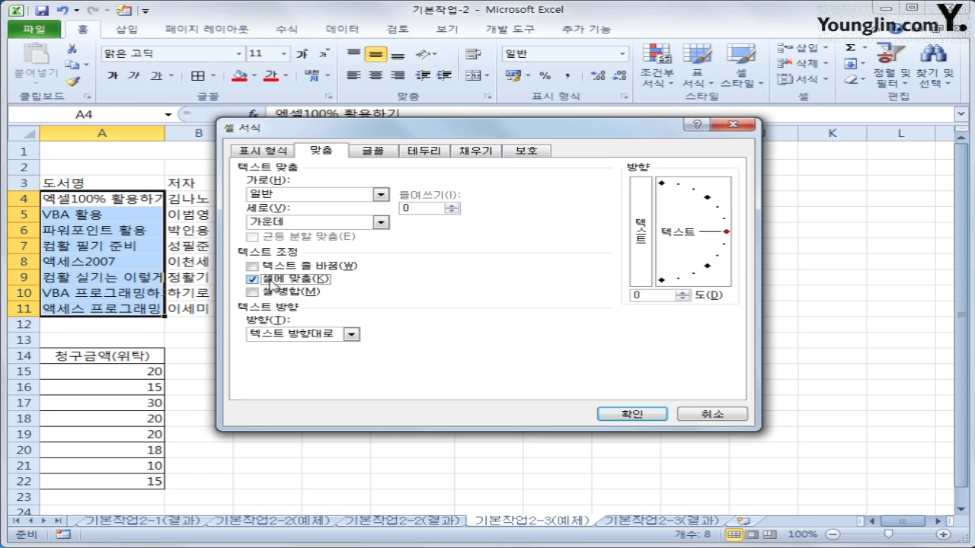
left_click(634, 413)
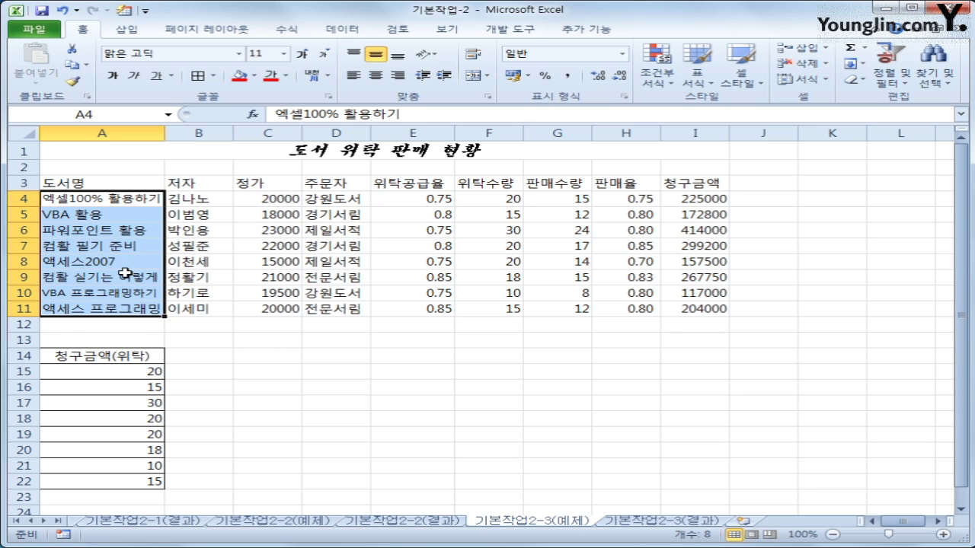
Define the range name 도서명 for cells A4:A11
left_click(118, 114)
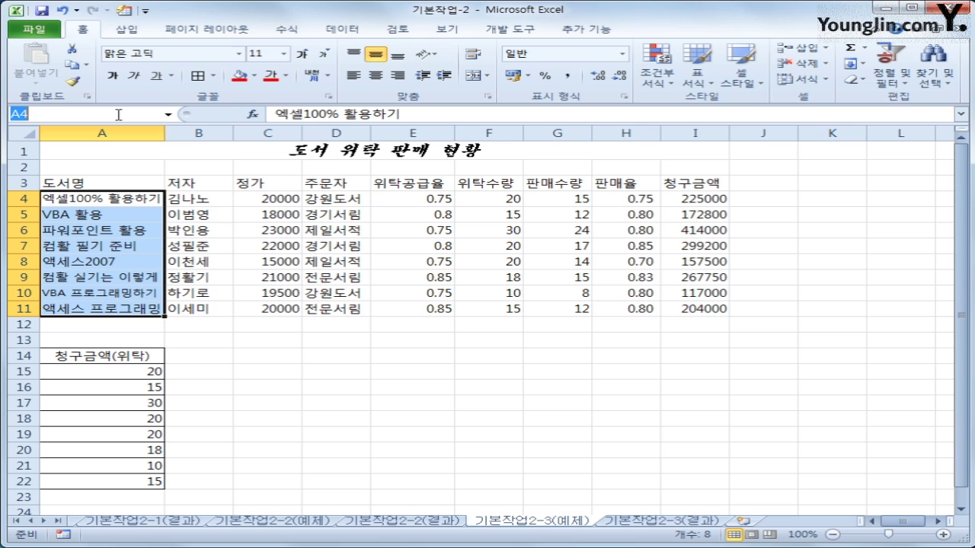
type("도서명")
key("Escape")
left_click(118, 114)
type("도서명")
key("Return")
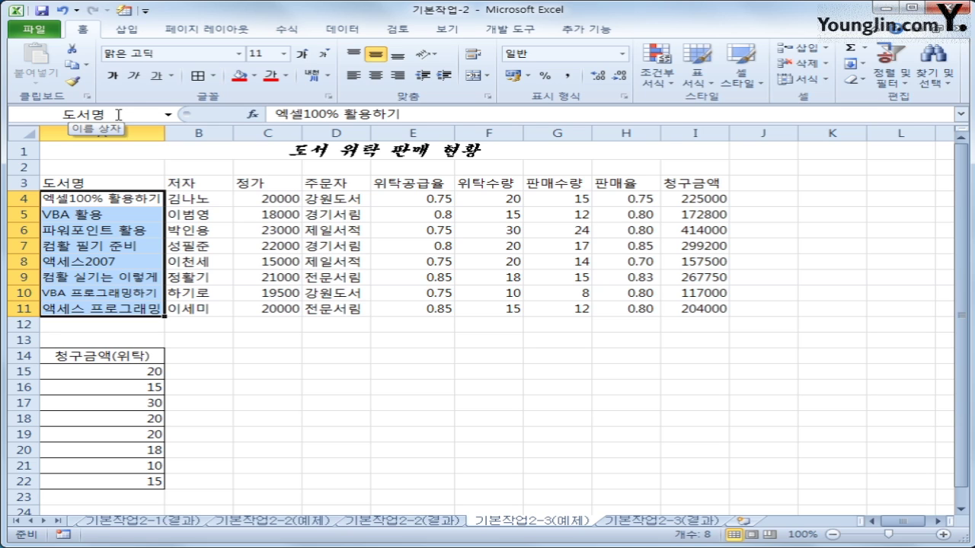
Apply the custom number format #,##0"원" to the 정가 values C4:C11 and the 청구금액 values I4:I11 together
left_click_drag(259, 199, 271, 303)
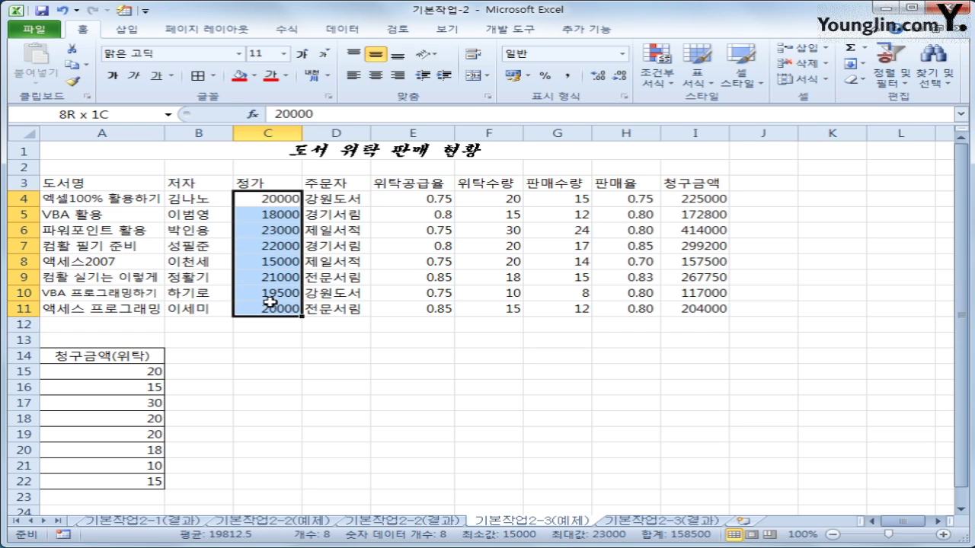
left_click_drag(270, 303, 270, 303)
left_click_drag(714, 200, 702, 309)
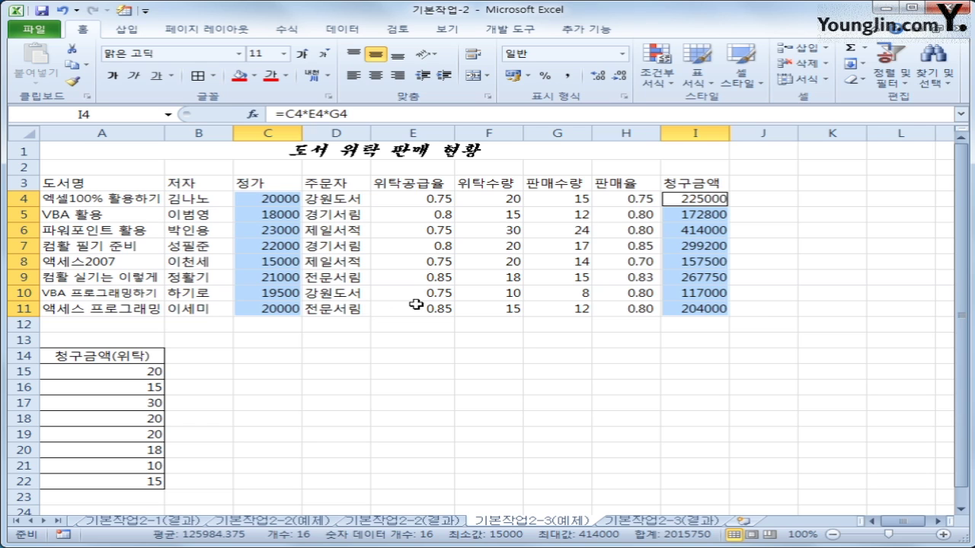
right_click(263, 213)
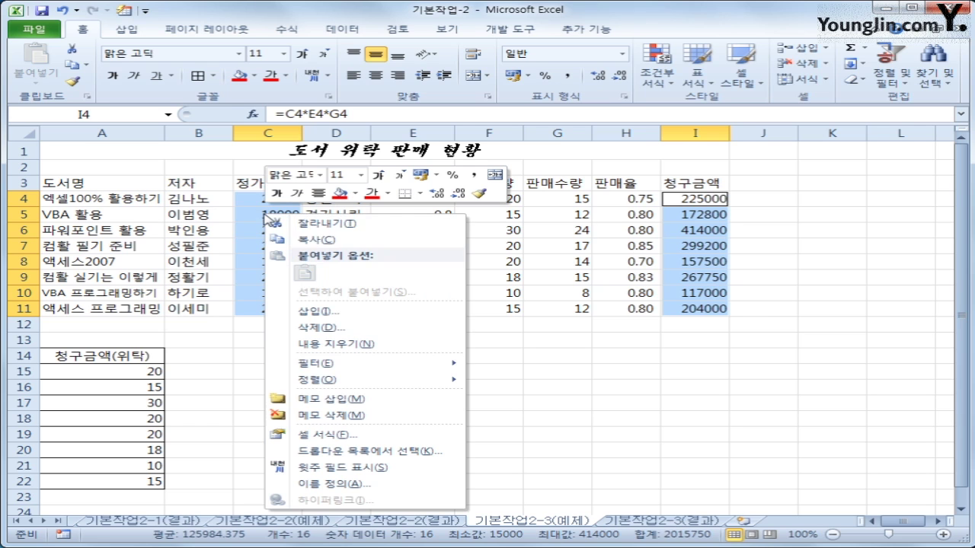
left_click(390, 435)
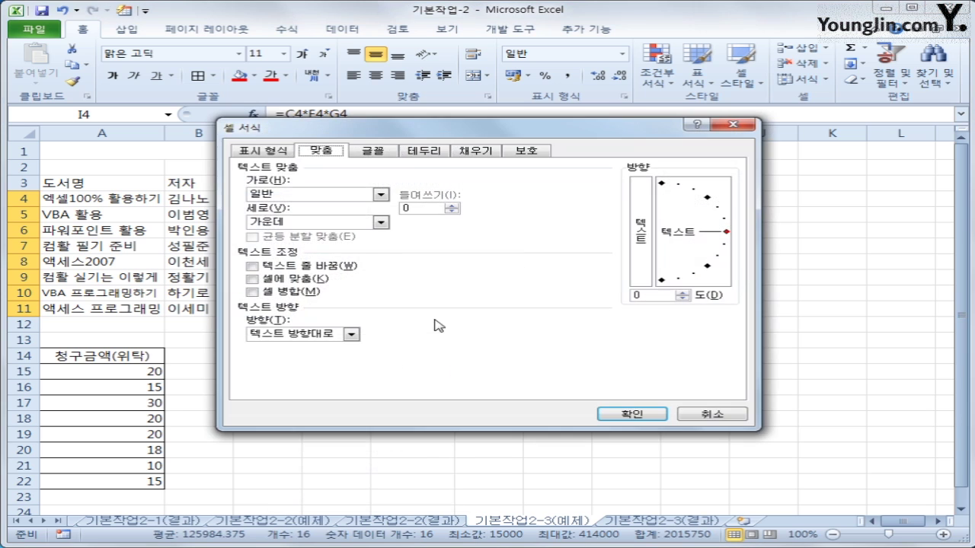
left_click_drag(424, 136, 528, 172)
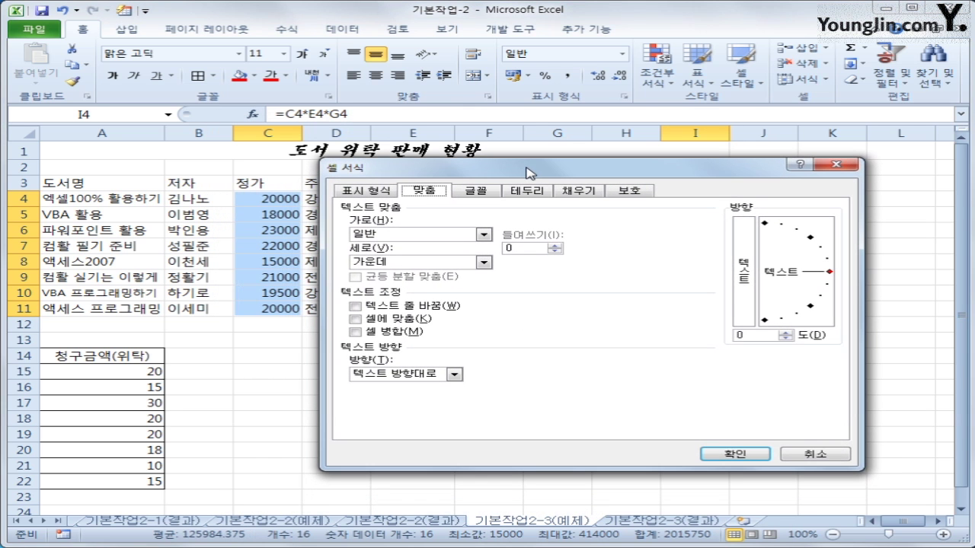
left_click(357, 192)
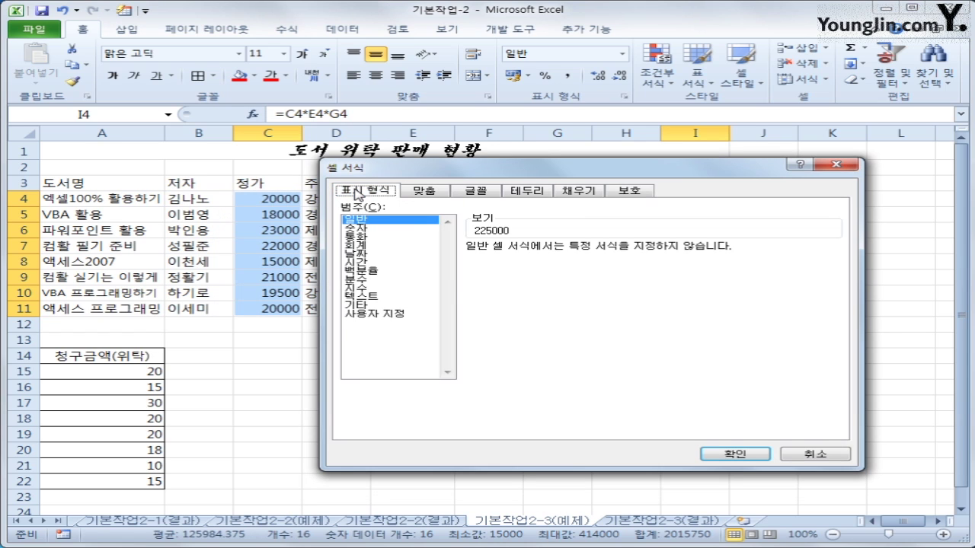
left_click(411, 313)
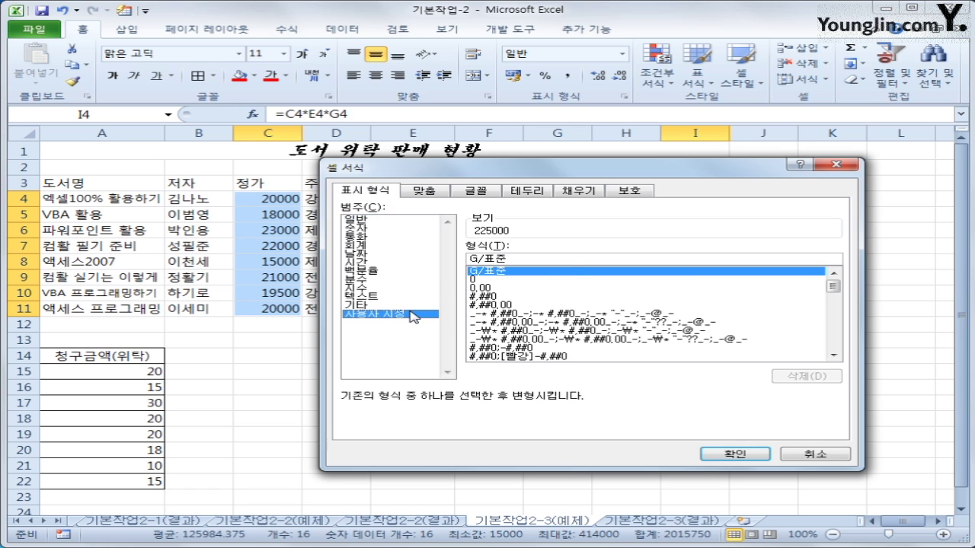
left_click_drag(557, 257, 473, 257)
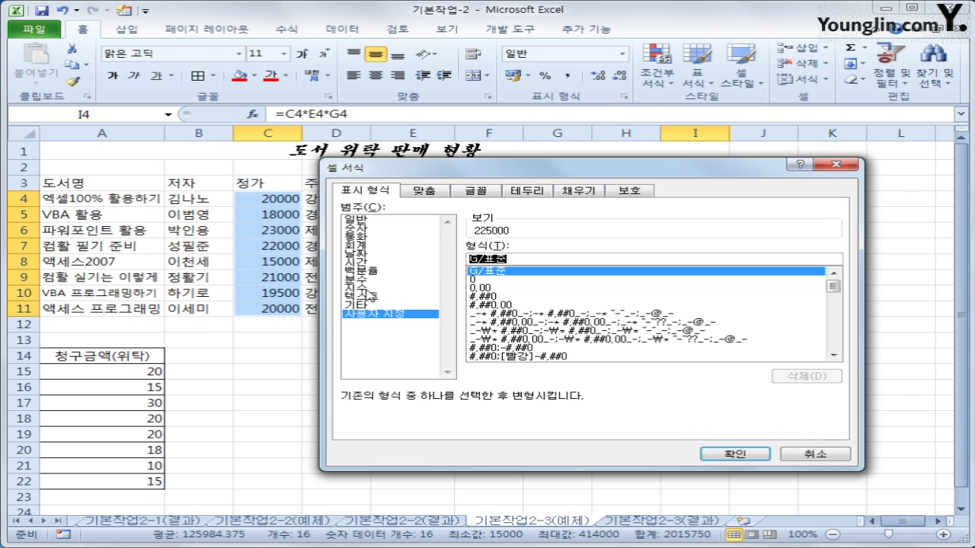
type("#,")
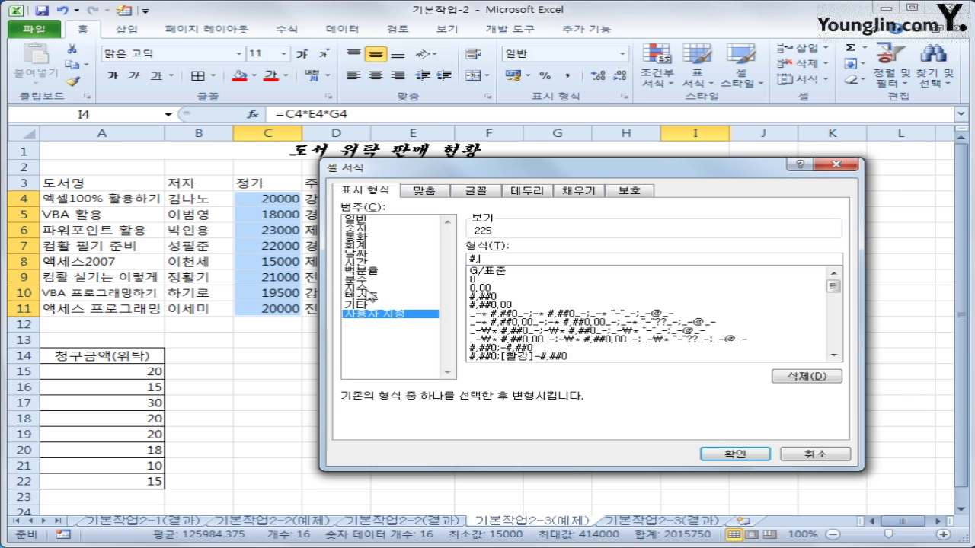
type("##0")
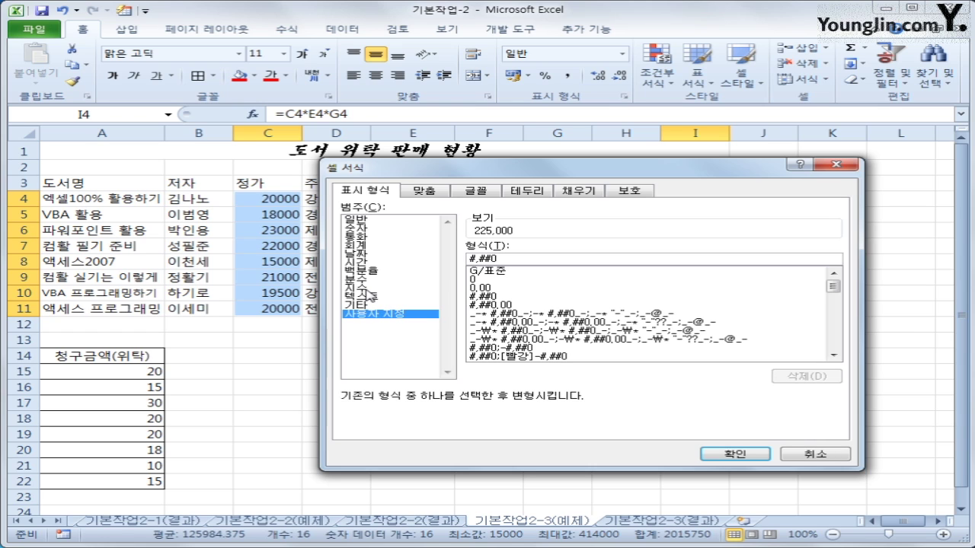
type("원")
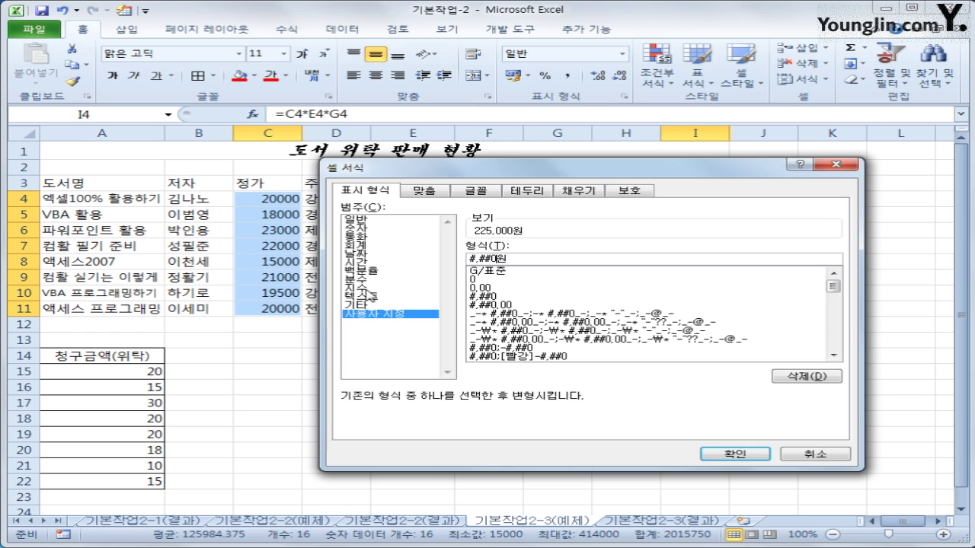
type("\"")
type("\"")
left_click(721, 452)
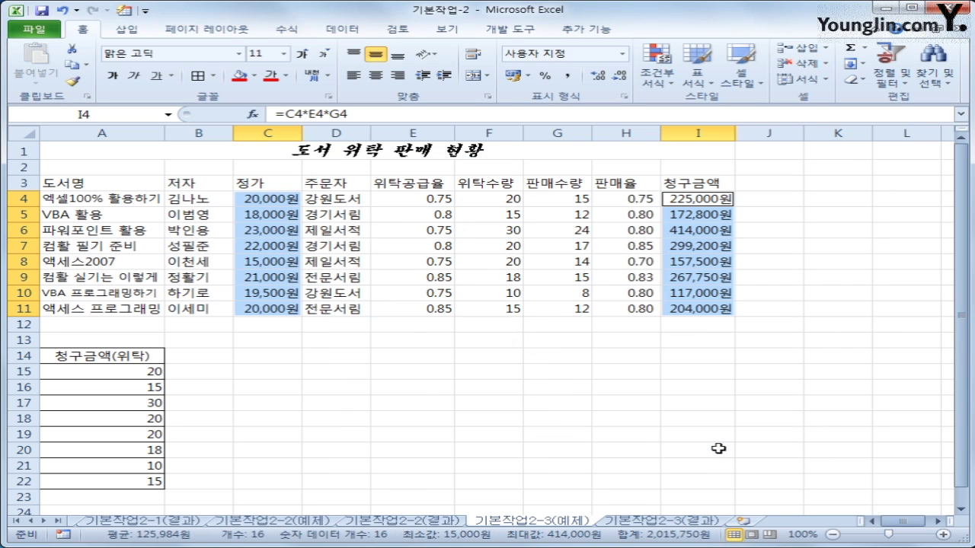
Copy the 정가 values in C4:C11
left_click(281, 368)
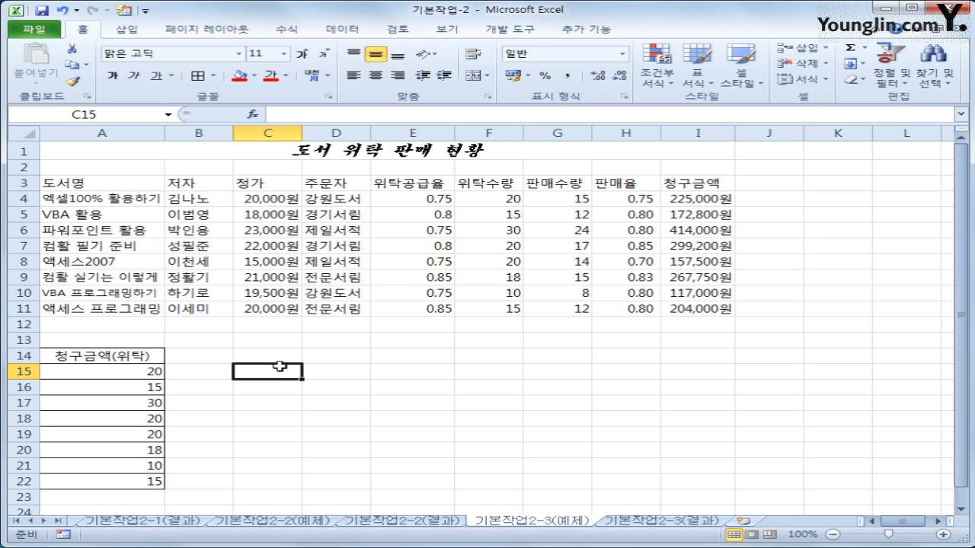
left_click_drag(282, 200, 277, 308)
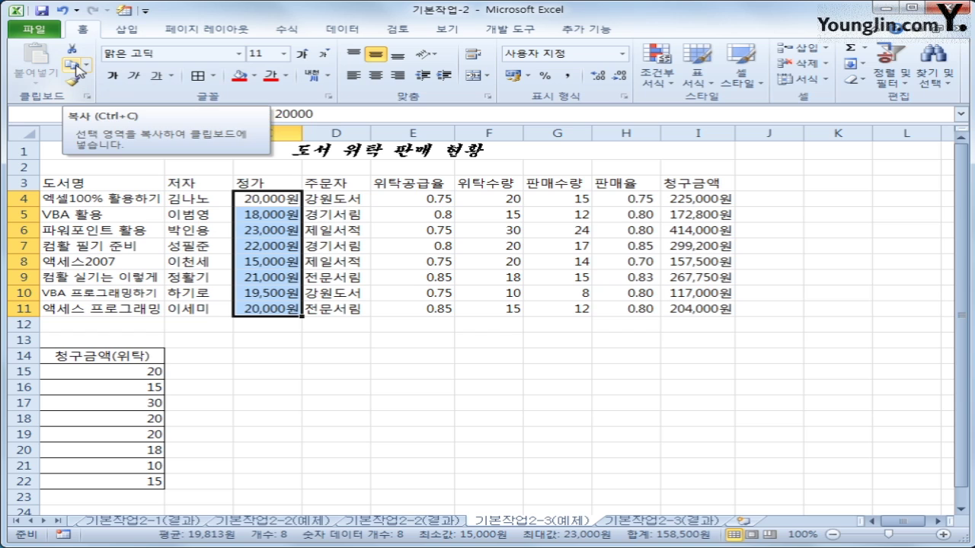
left_click(76, 67)
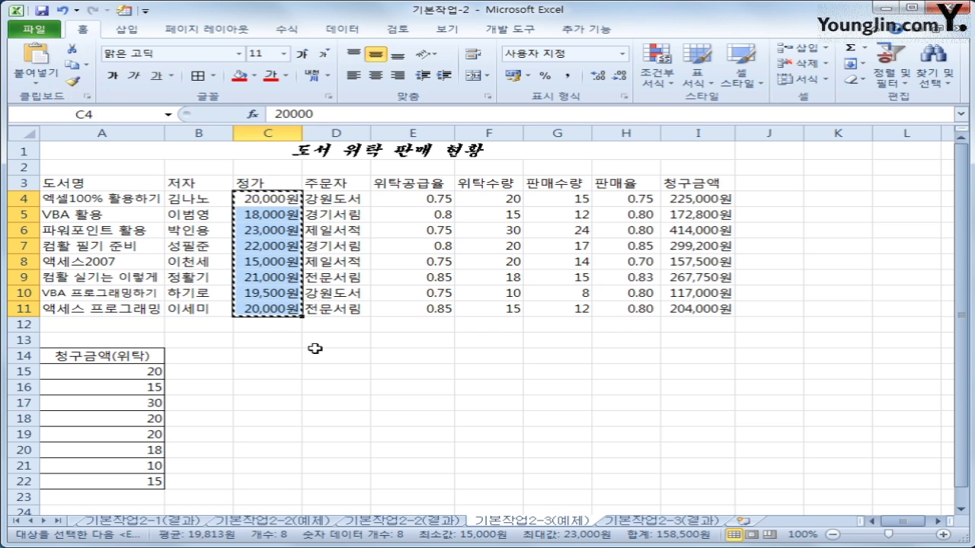
Paste the copied prices onto the 청구금액(위탁) cells A15:A22 as 값 with the 곱하기 operation, multiplying the existing numbers
scroll(315, 348, "down", 1)
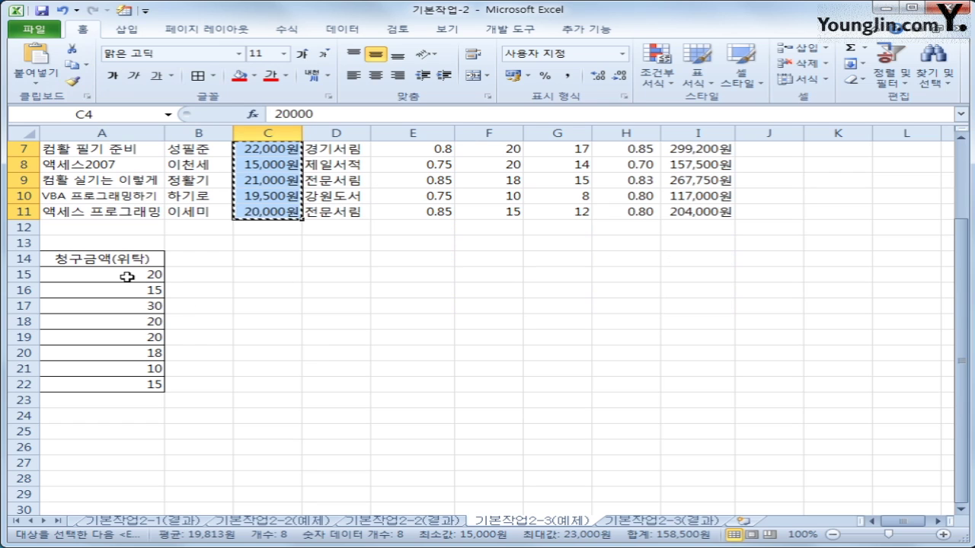
left_click_drag(126, 276, 127, 380)
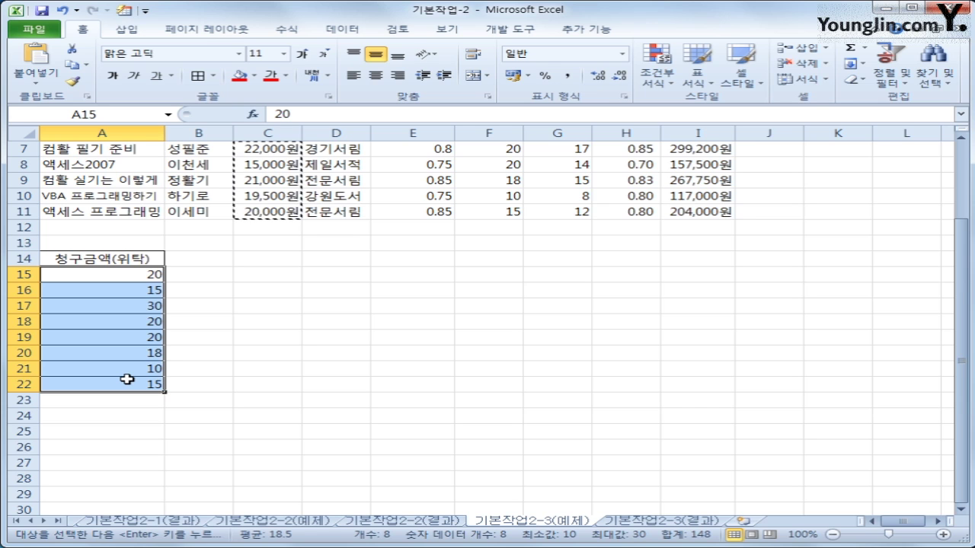
scroll(269, 292, "up", 2)
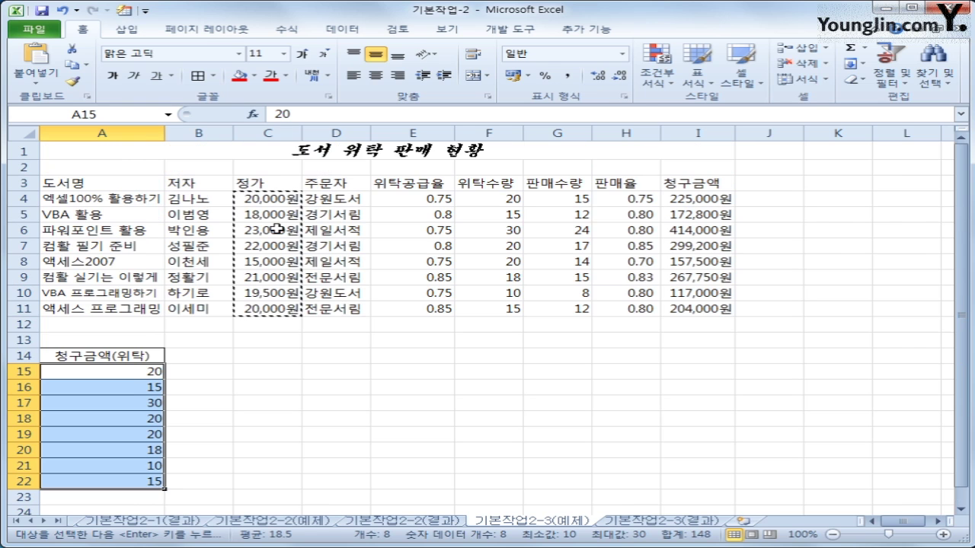
scroll(124, 402, "down", 2)
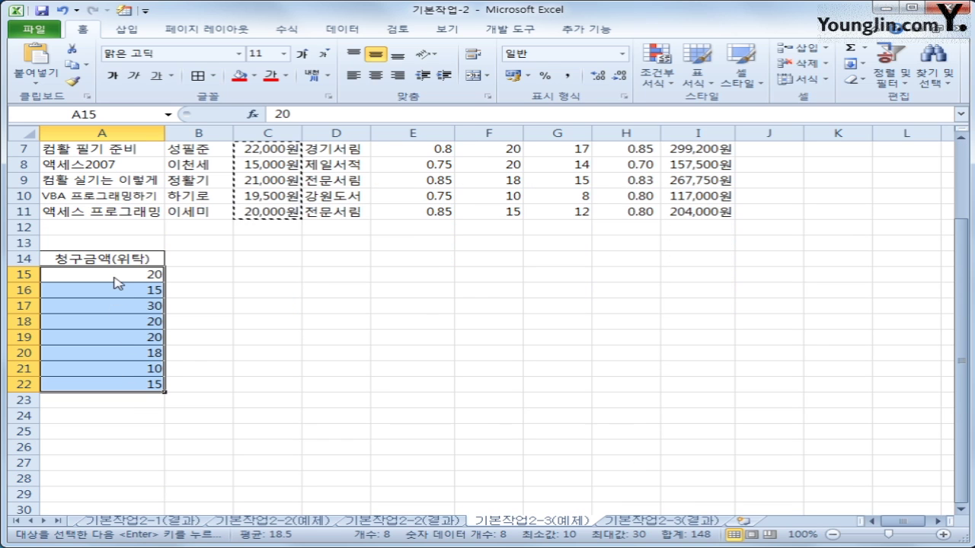
right_click(389, 136)
mouse_move(462, 215)
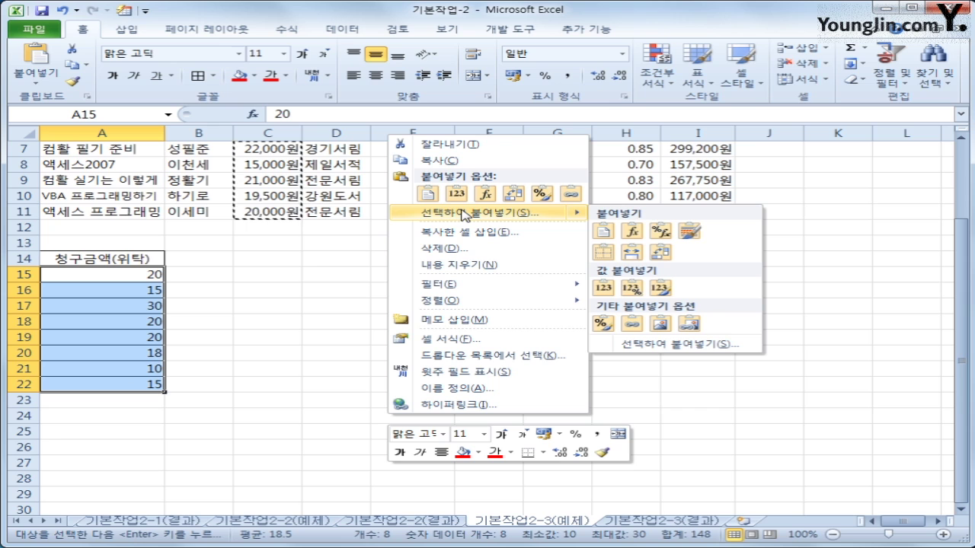
left_click(674, 344)
left_click_drag(610, 237, 388, 214)
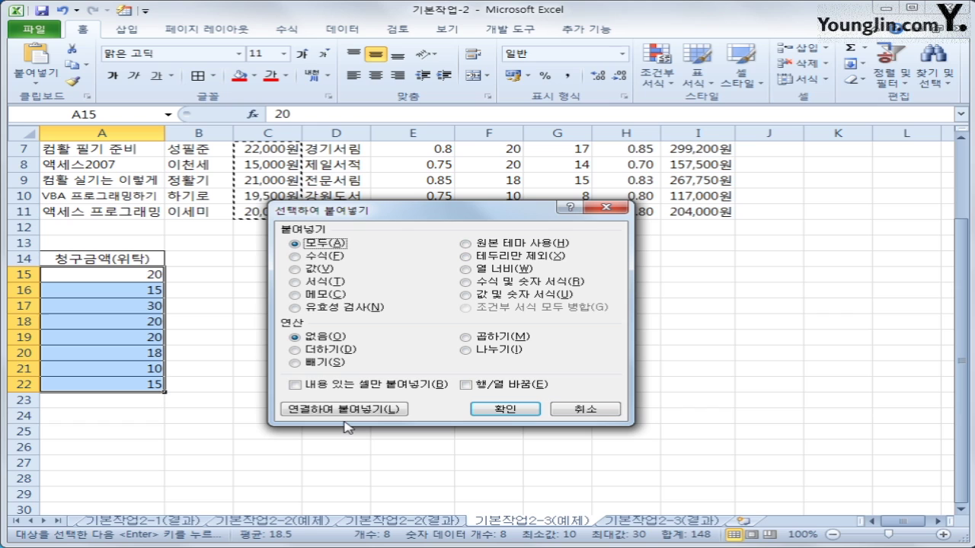
left_click(490, 339)
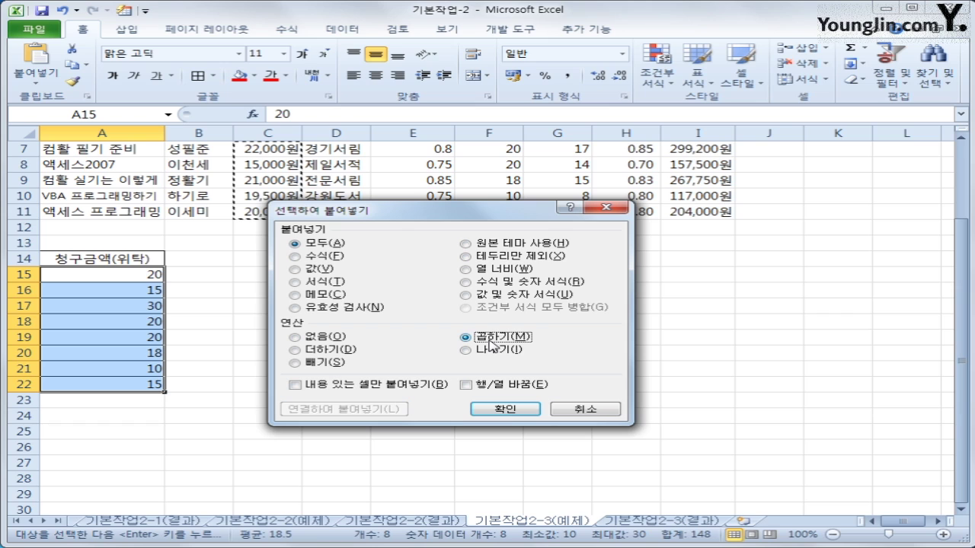
left_click(321, 270)
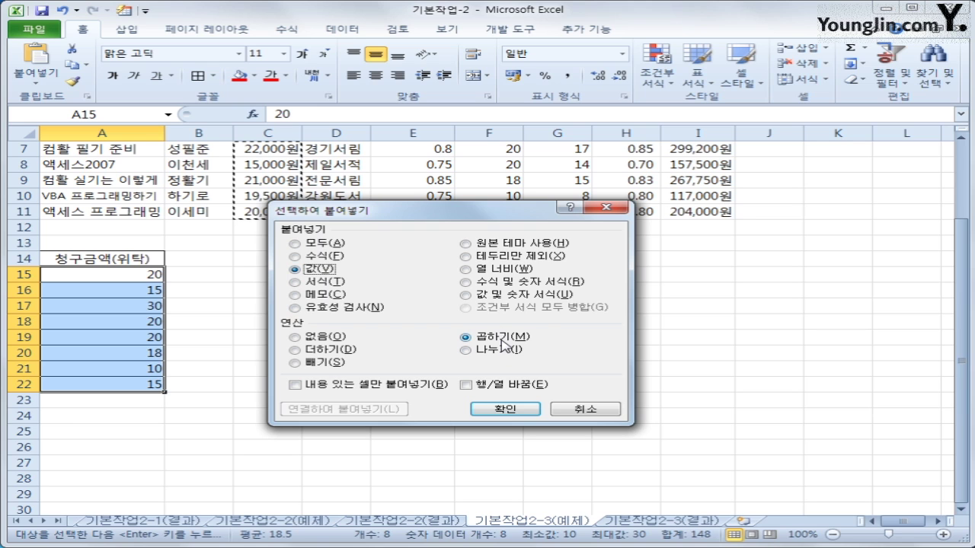
left_click(500, 408)
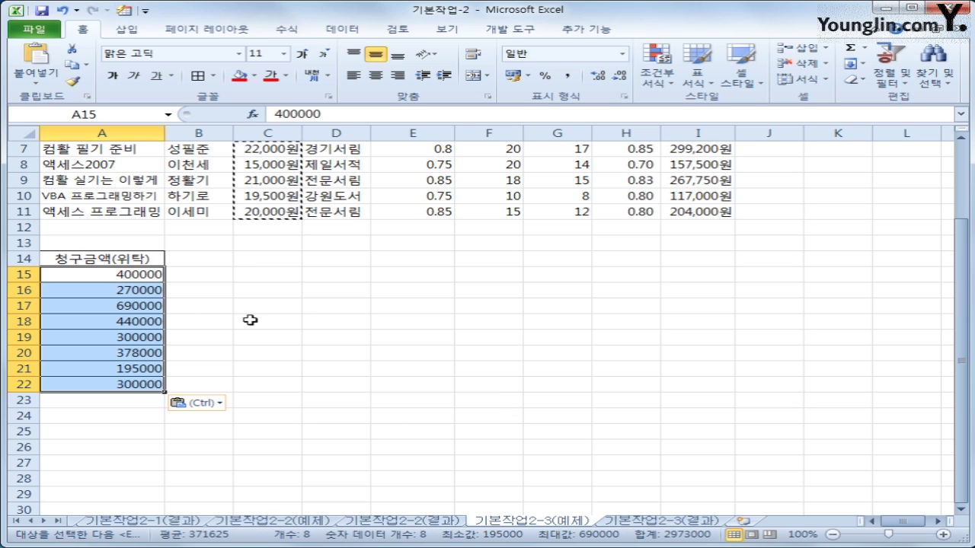
scroll(223, 207, "up", 2)
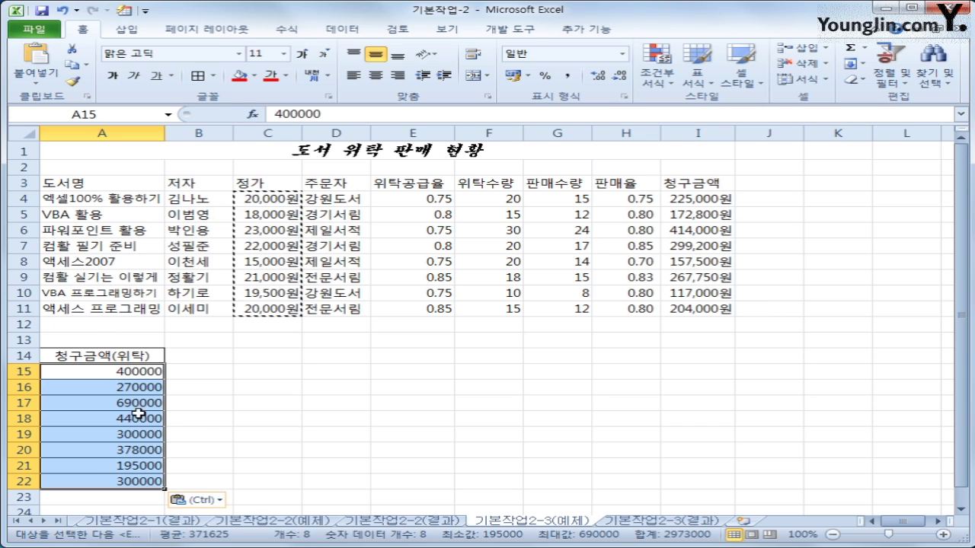
scroll(221, 431, "down", 1)
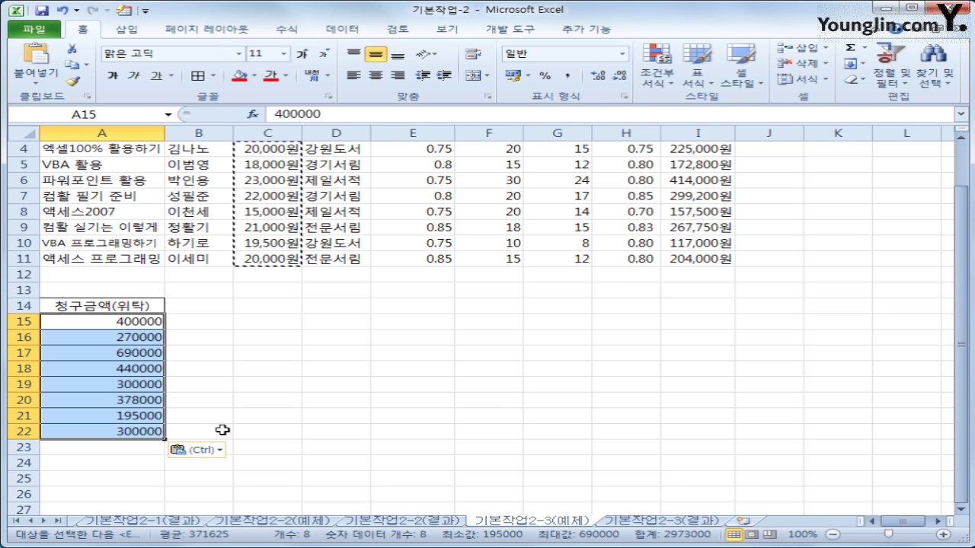
left_click(122, 320)
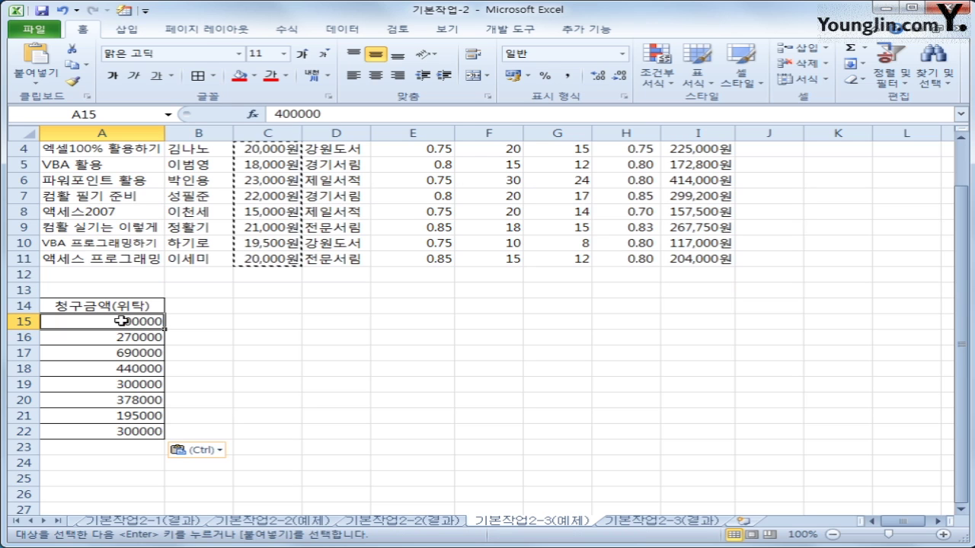
Set the row height of rows 3 through 11 to 18
scroll(122, 320, "up", 1)
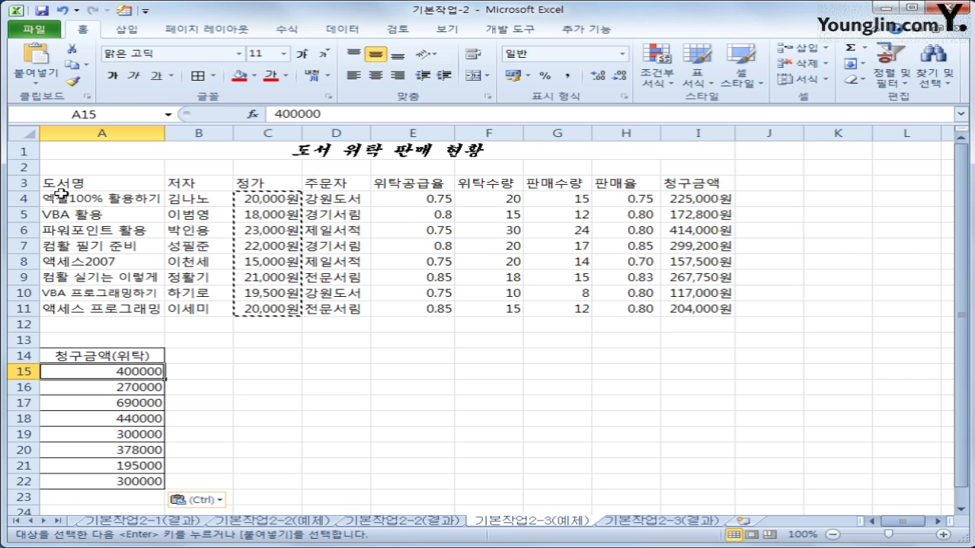
left_click(23, 182)
left_click_drag(24, 183, 19, 309)
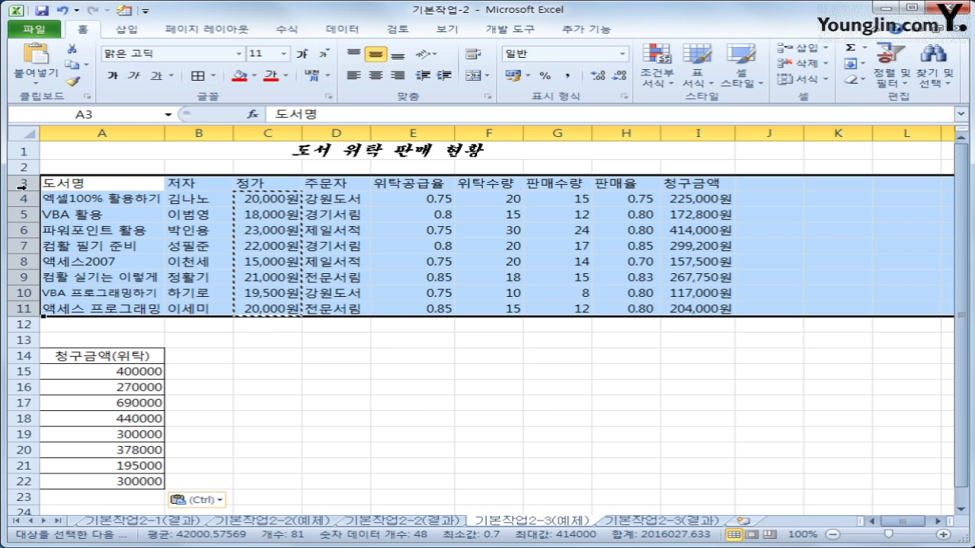
left_click_drag(19, 184, 19, 309)
right_click(23, 199)
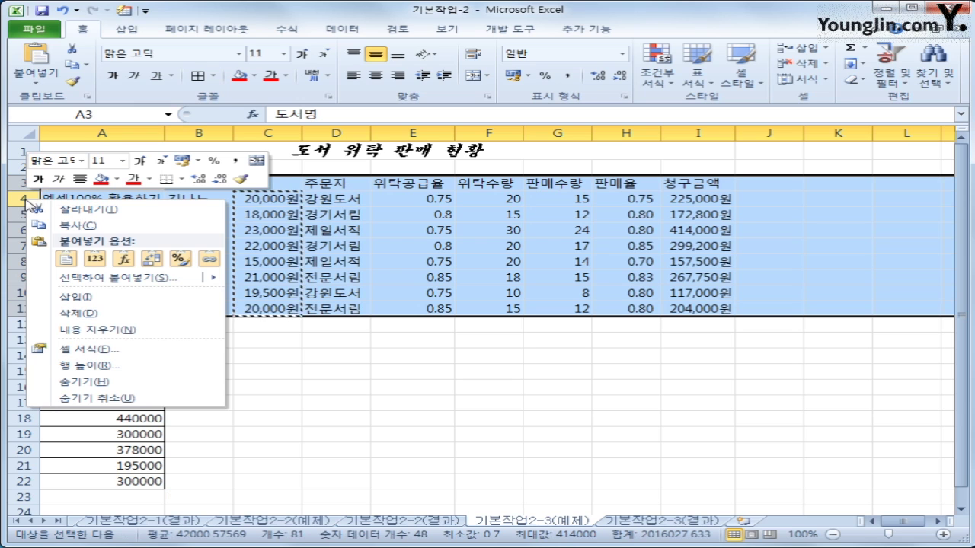
left_click(125, 370)
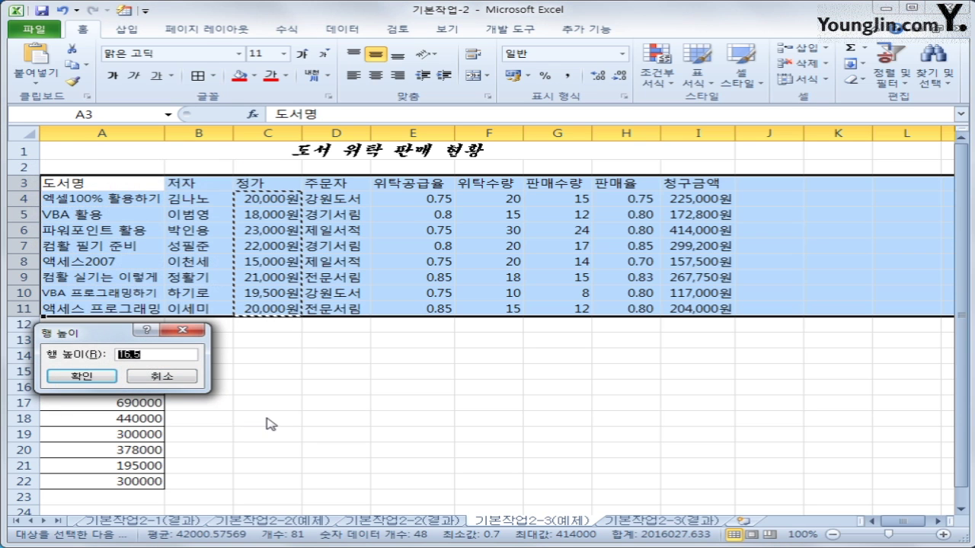
type("18")
left_click(103, 379)
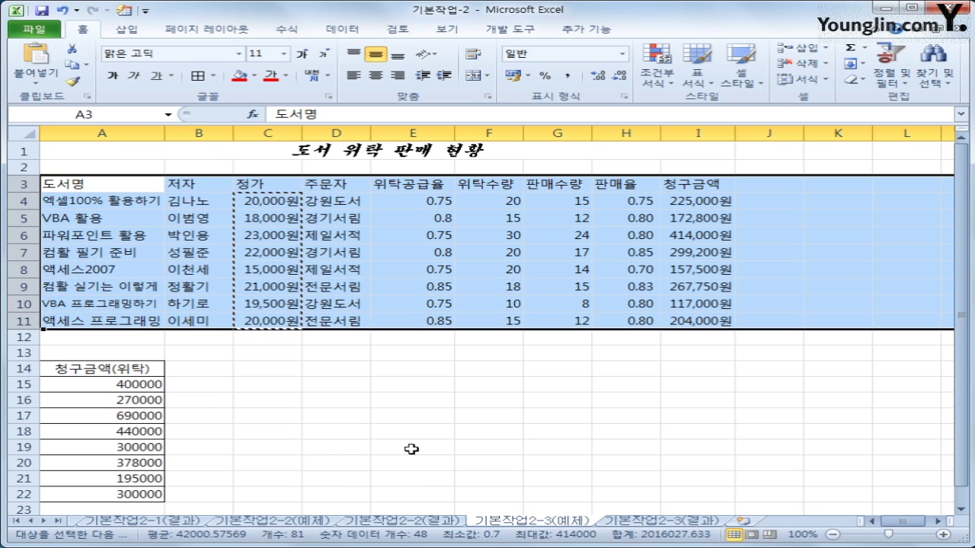
left_click(411, 449)
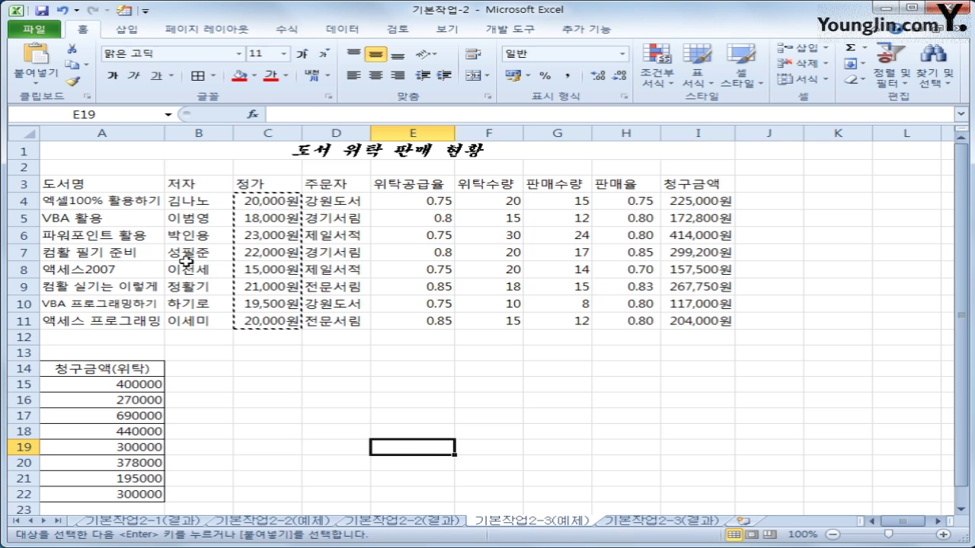
Apply 모든 테두리 to the consignment table A3:I11
left_click_drag(122, 184, 676, 323)
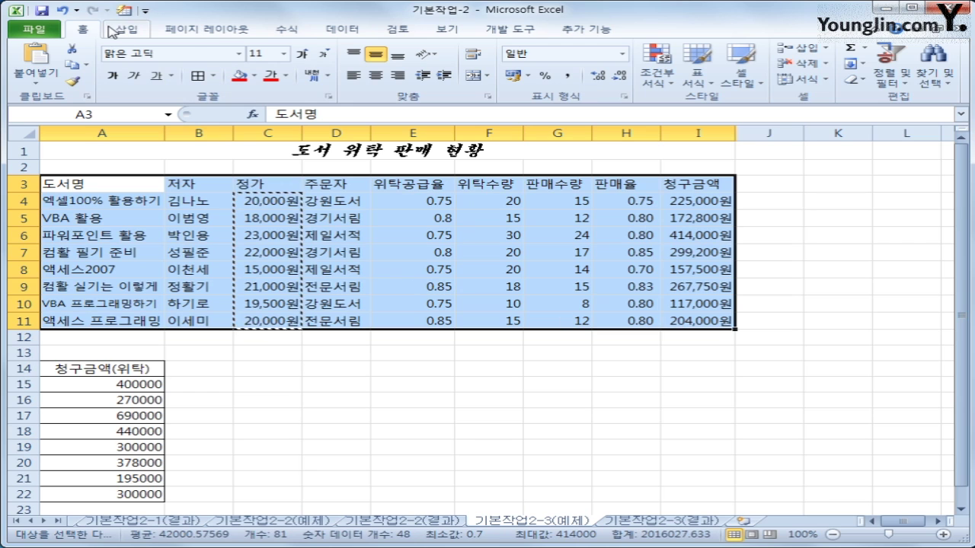
left_click(214, 76)
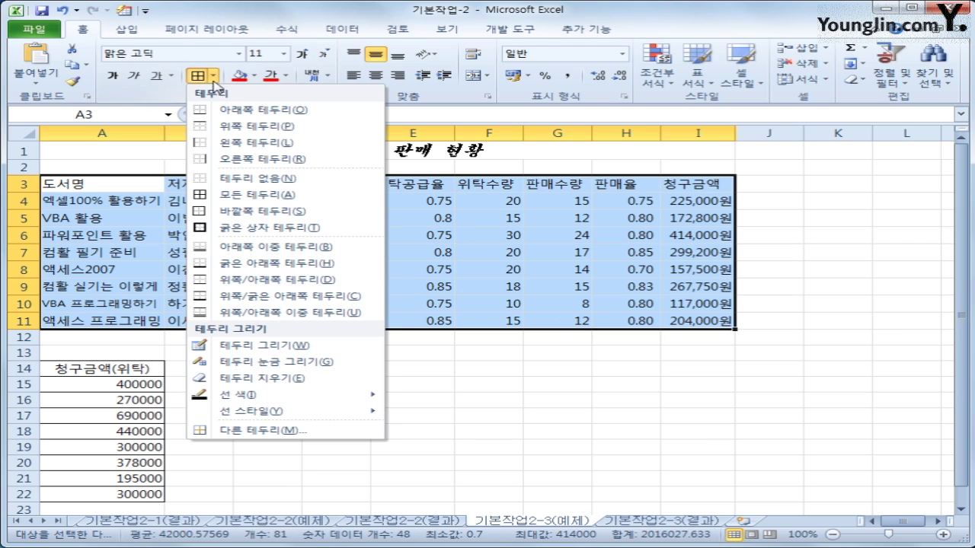
left_click(227, 197)
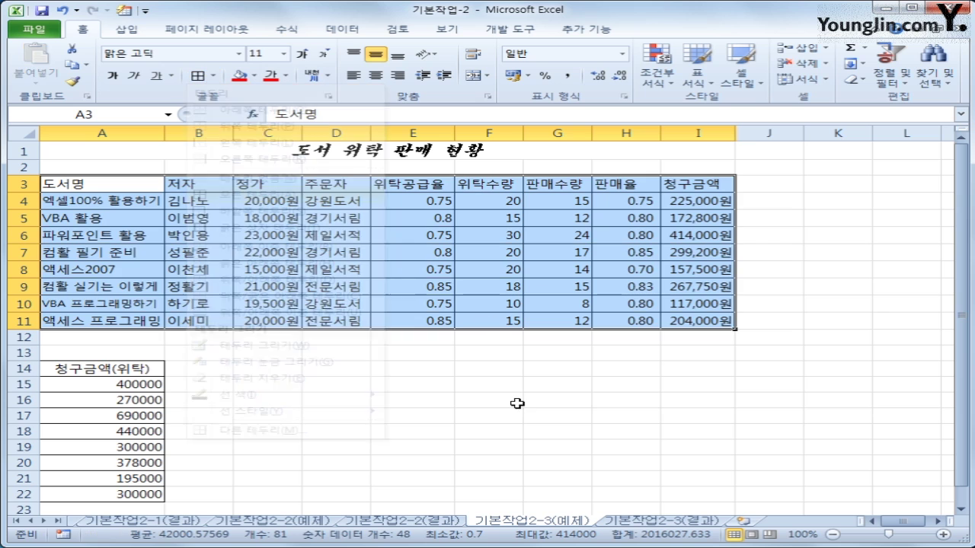
left_click(700, 324)
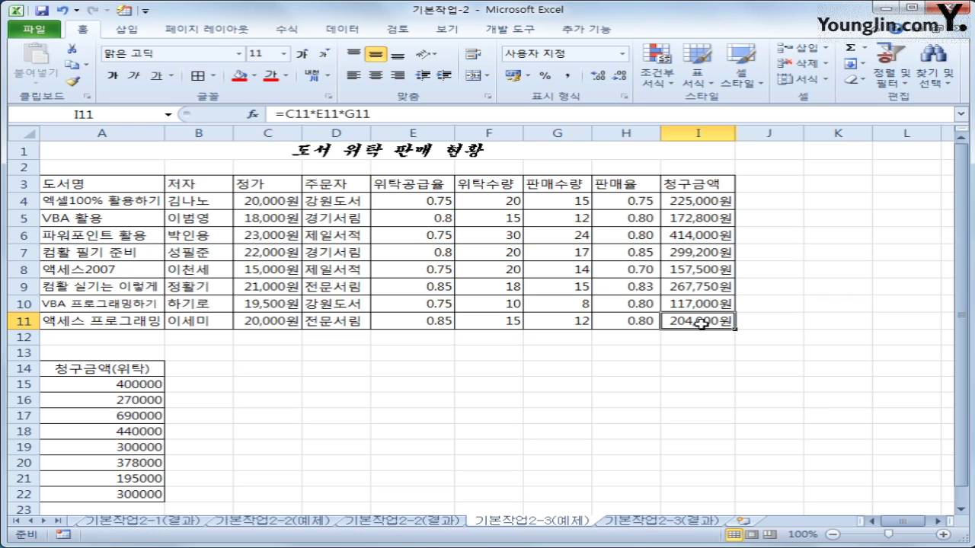
Compare the finished 기본작업2-3(예제) sheet with the 기본작업2-3(결과) sheet by switching between them
left_click(680, 522)
left_click(589, 523)
left_click(629, 526)
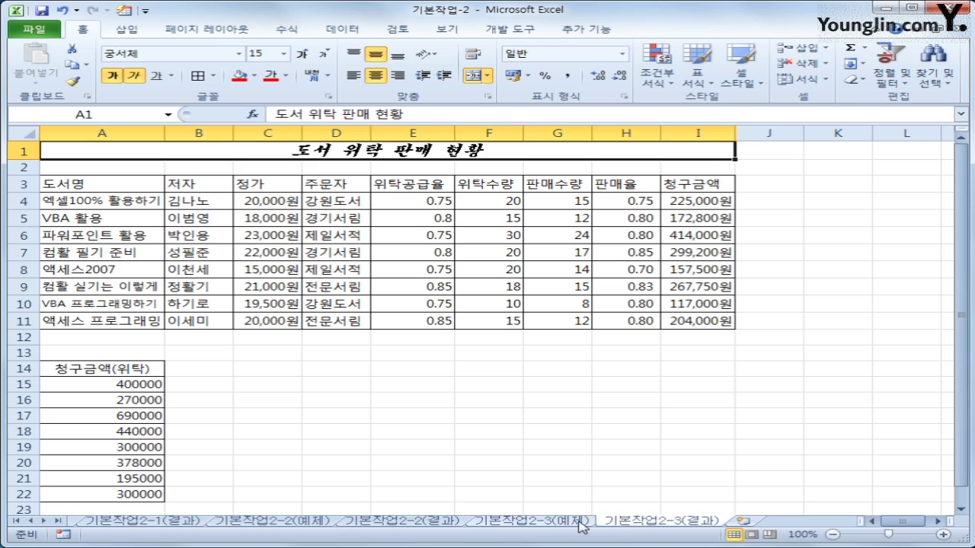
left_click(585, 526)
left_click(629, 526)
left_click(567, 525)
left_click(629, 526)
left_click(585, 525)
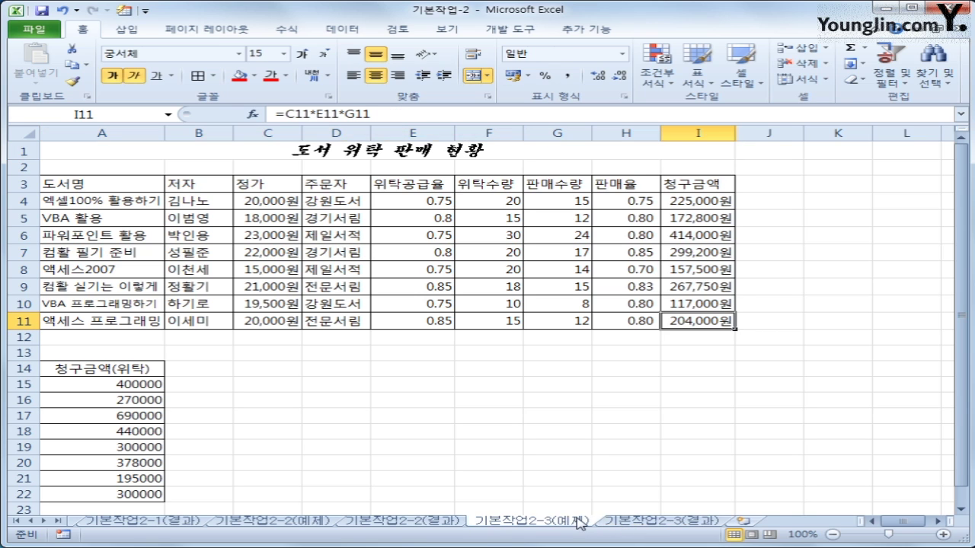
left_click(642, 523)
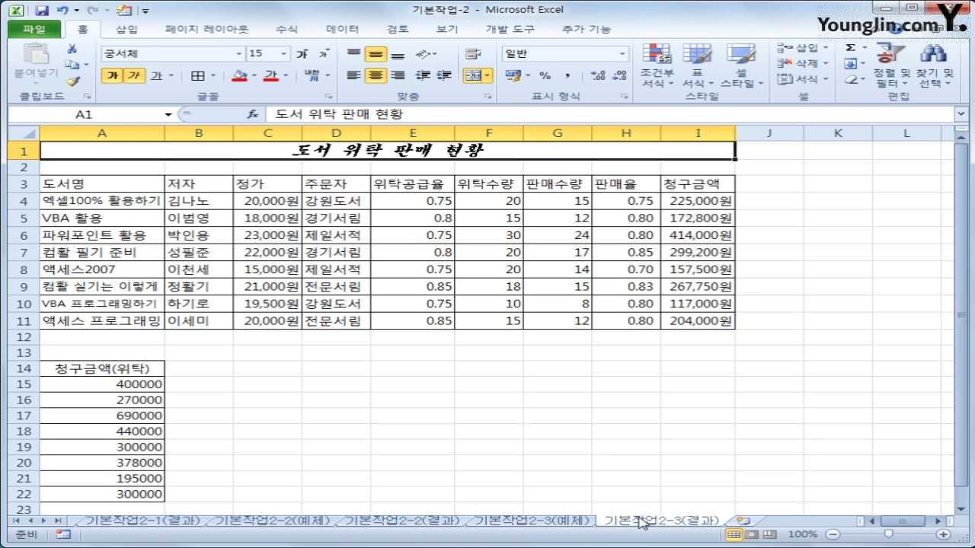